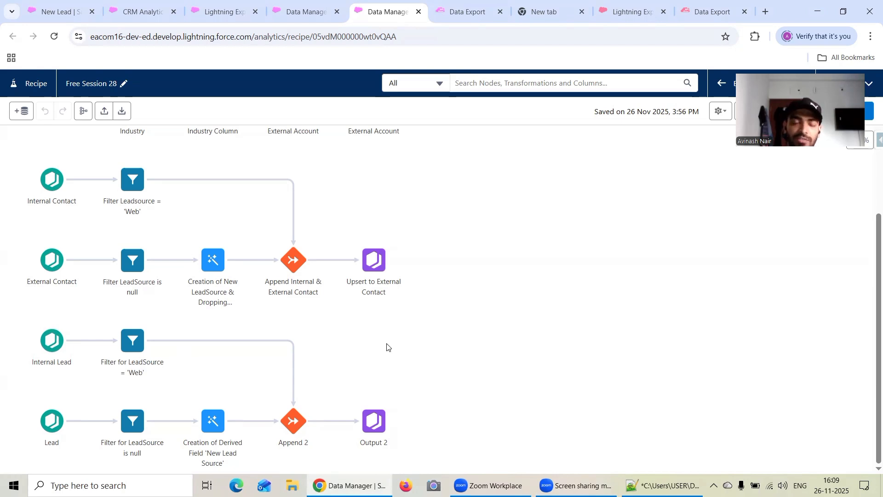
Step: Rename the Append 2 node as "Append Internal & External Lead"
left_click(300, 411)
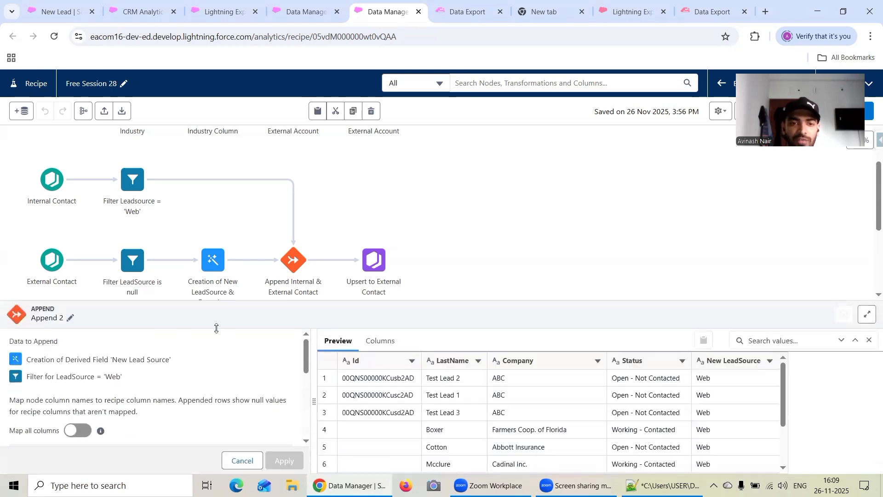
left_click(71, 317)
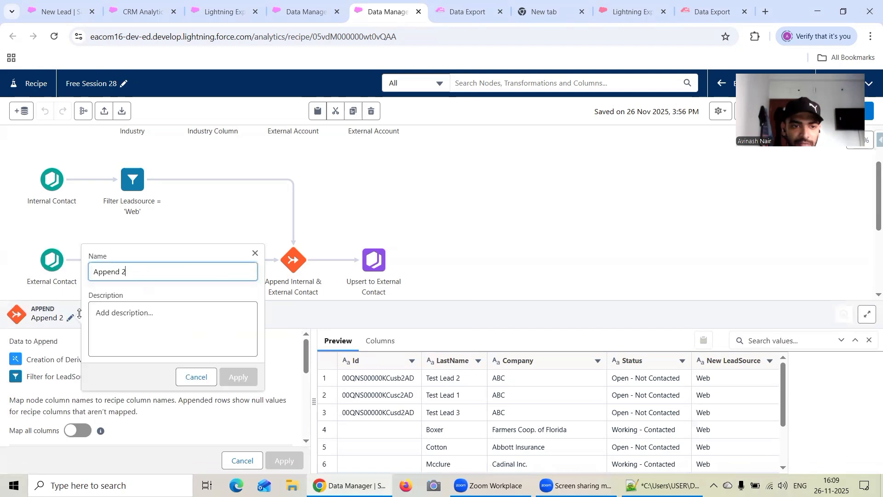
left_click_drag(141, 270, 123, 275)
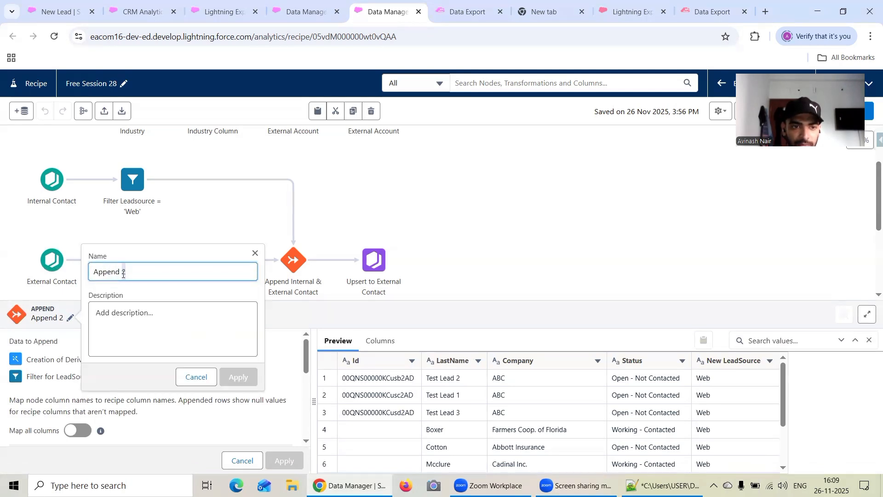
type("I")
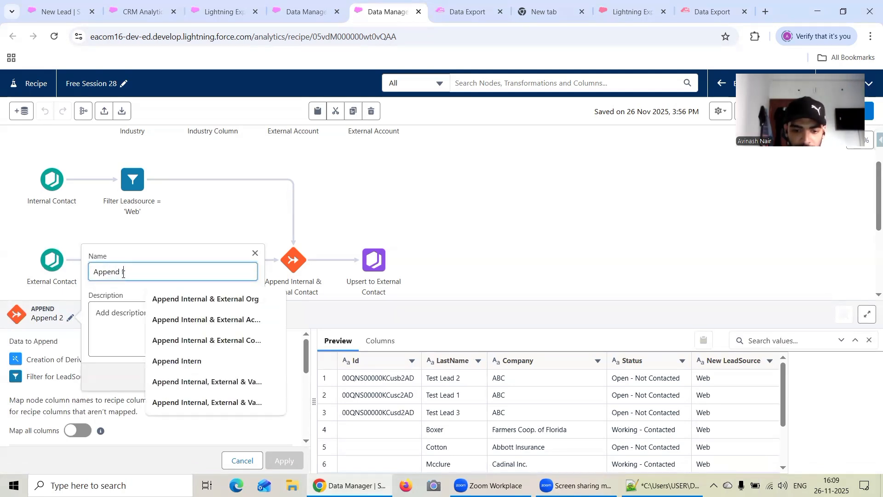
type("nternal ")
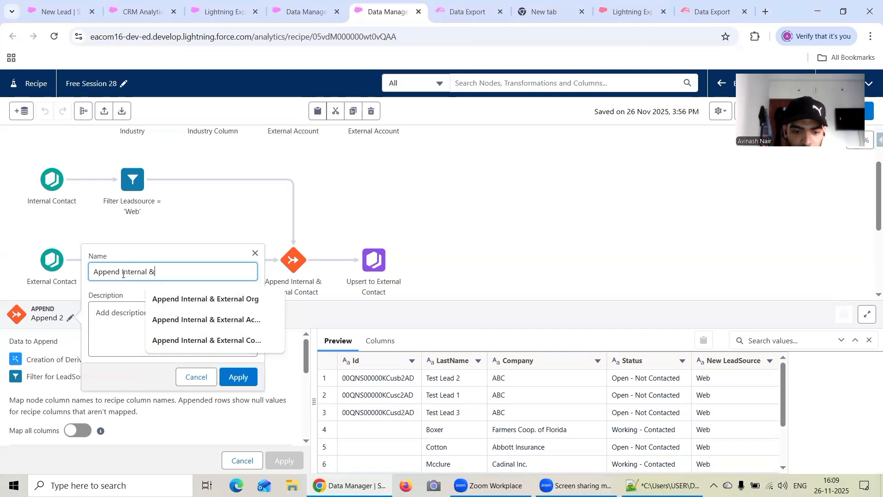
type("& External Lead")
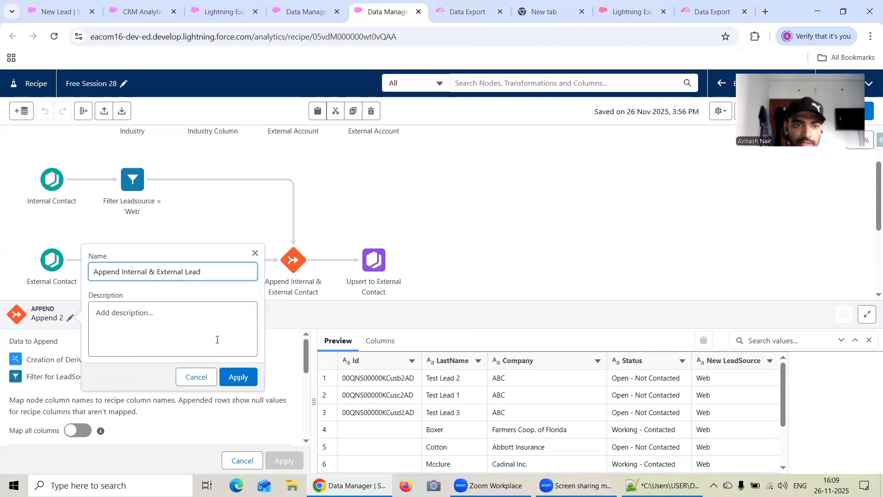
left_click(238, 377)
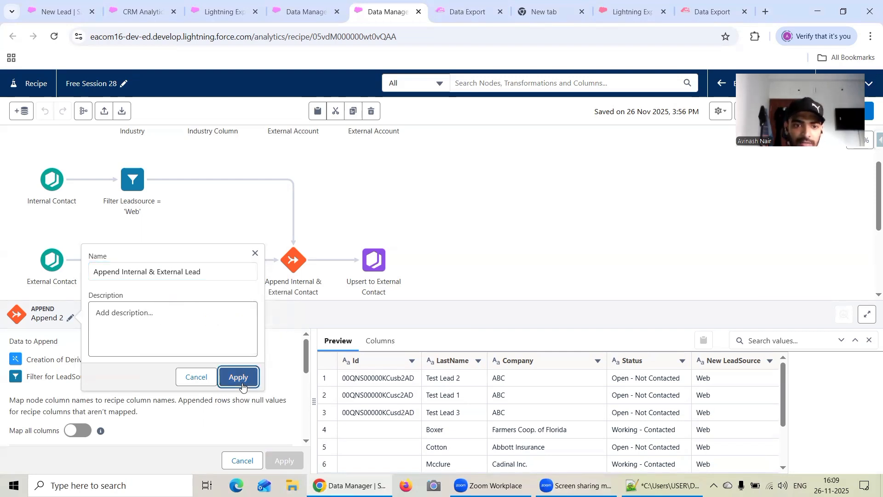
left_click(449, 233)
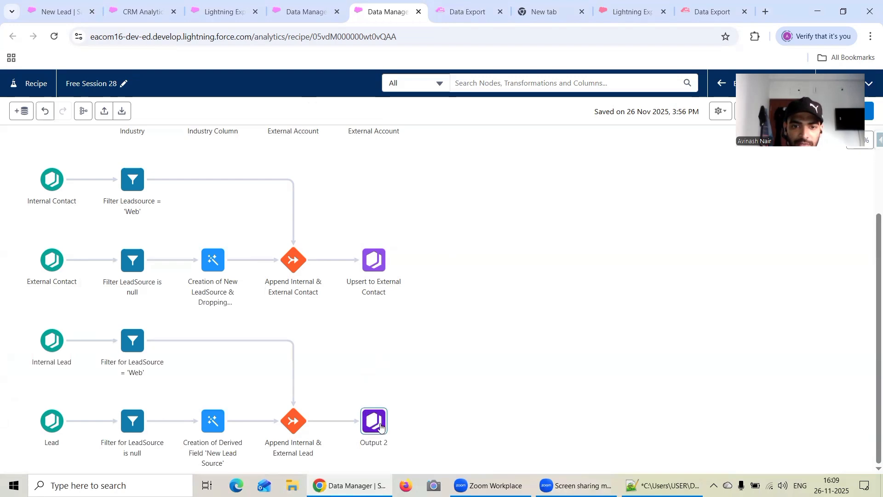
Step: Rename the Output 2 node as "Upsert to External Lead"
left_click(373, 418)
left_click(66, 318)
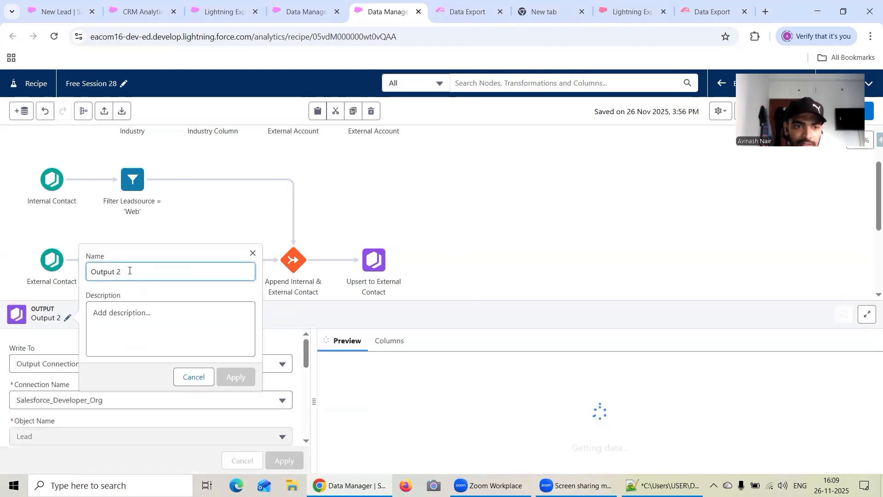
left_click_drag(123, 272, 74, 272)
type("Ups")
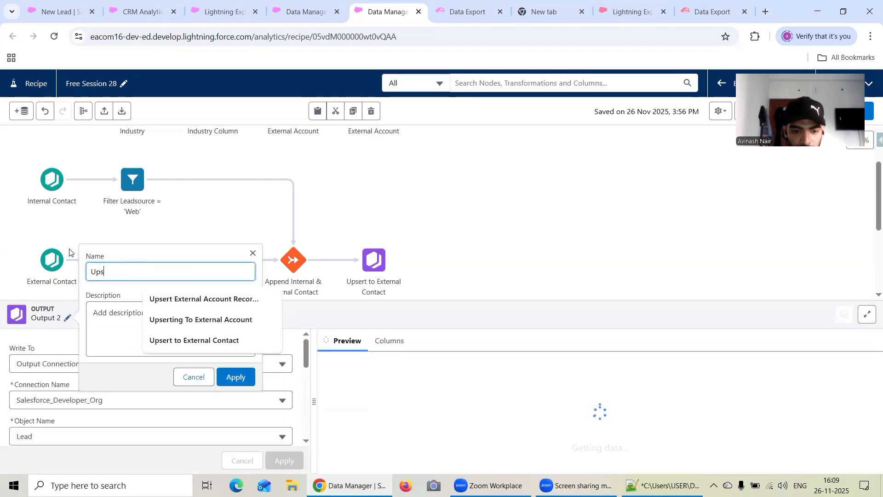
type("ert to Et")
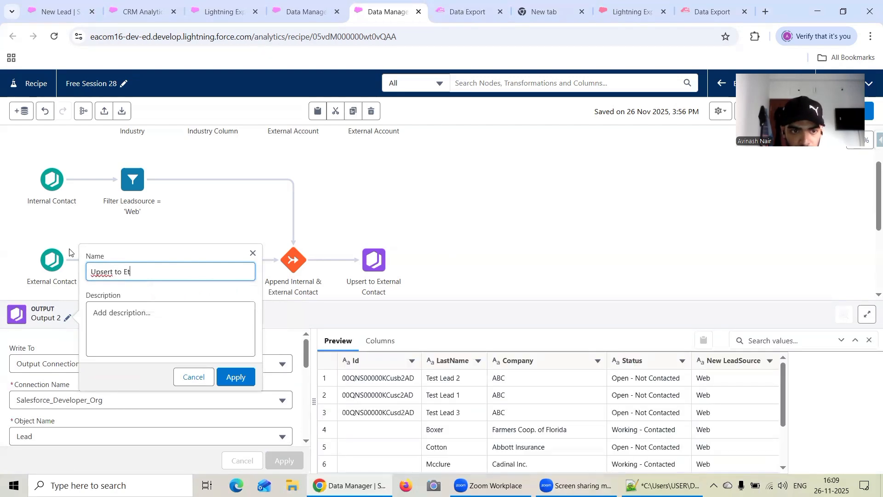
key("BackSpace")
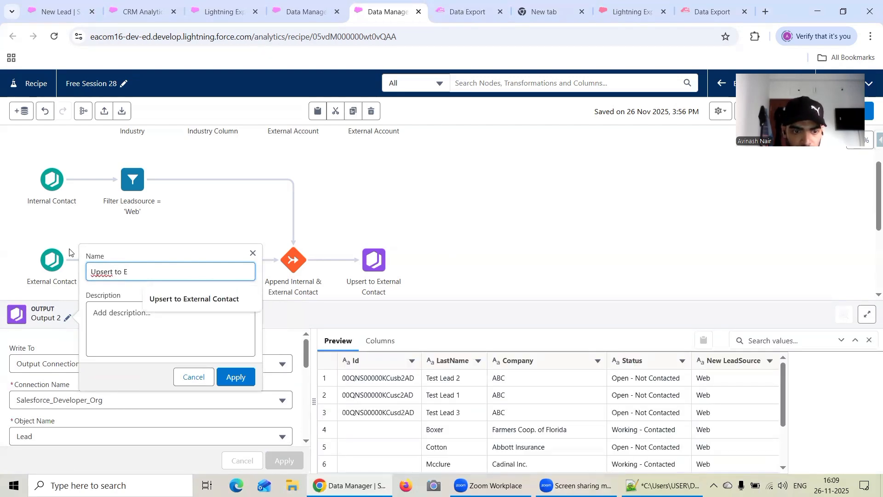
type("xternal")
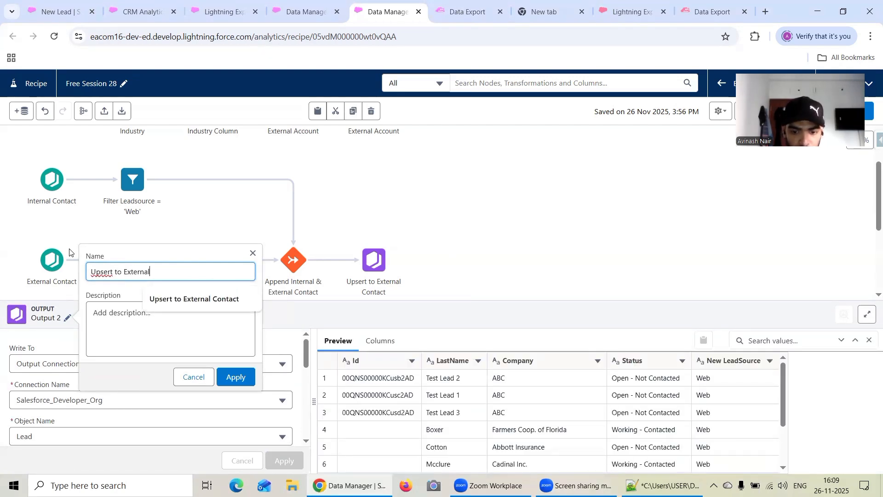
type(" Lead")
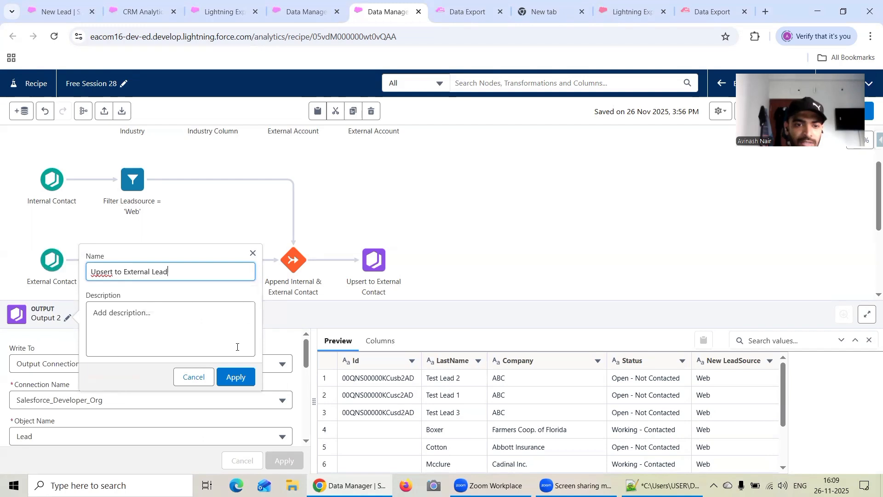
left_click(234, 376)
left_click(482, 234)
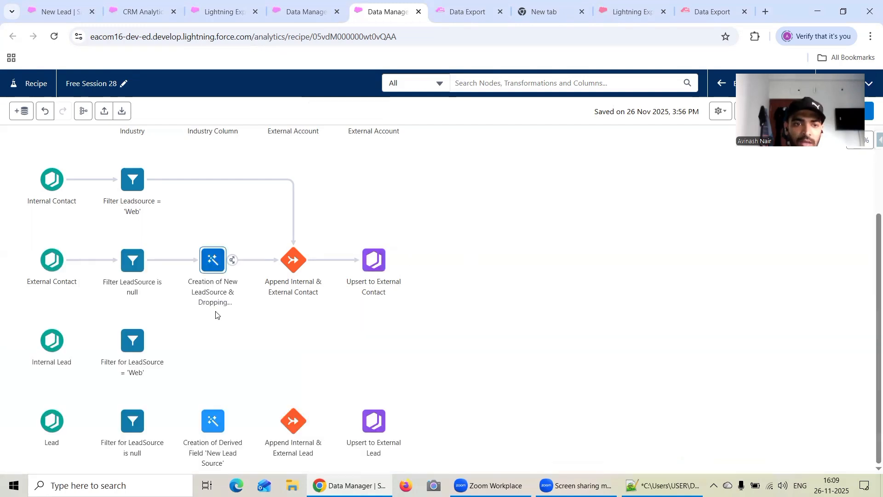
Step: Review the Internal Lead input, both LeadSource filters of the lead branches, and the New Lead Source transform
left_click(54, 339)
left_click(575, 230)
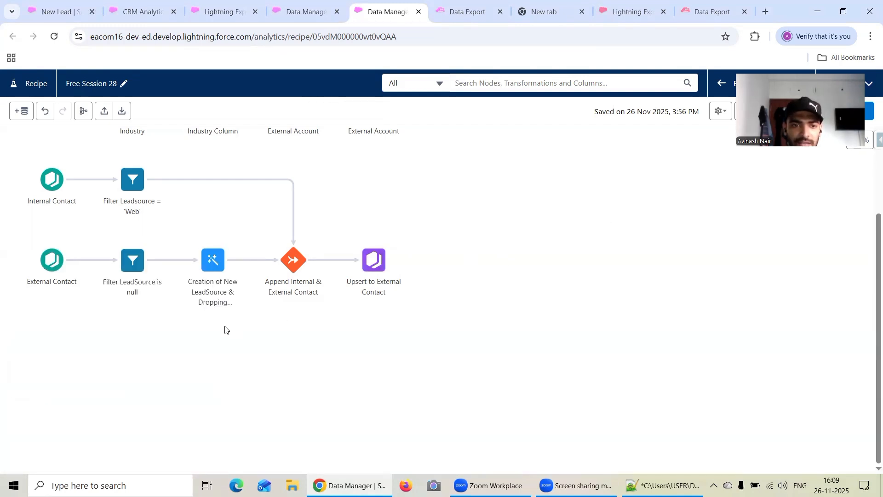
left_click(131, 343)
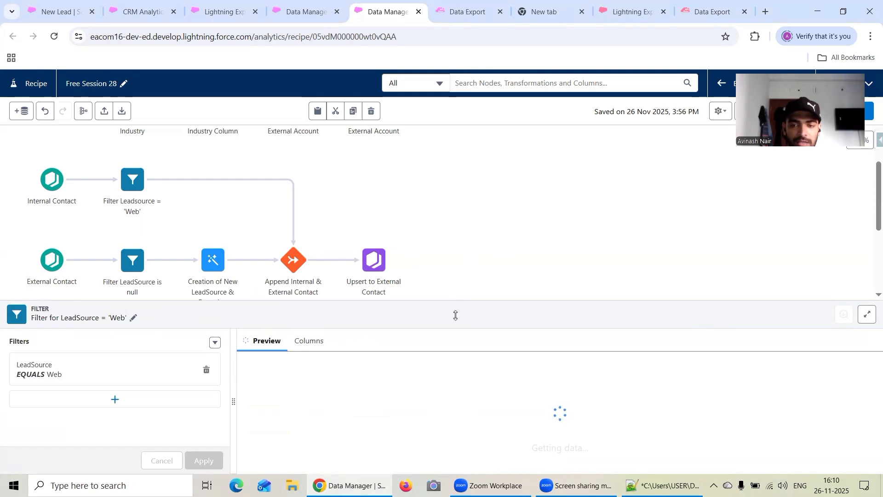
left_click(468, 258)
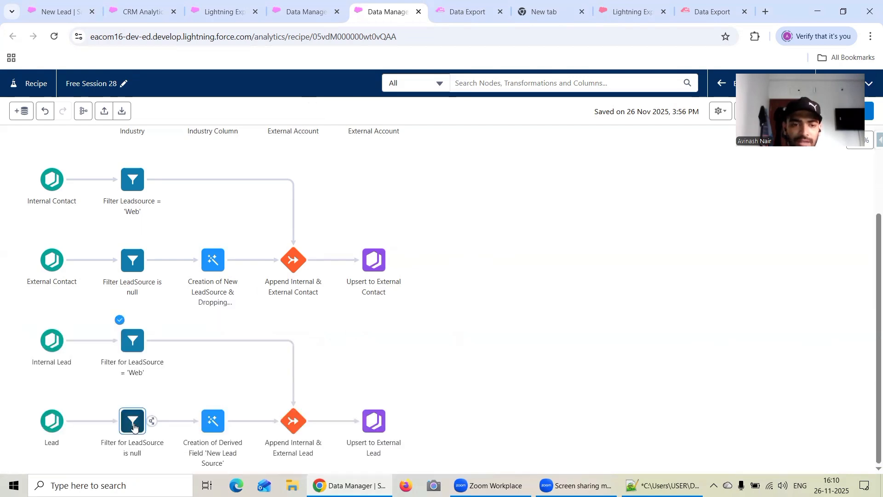
left_click(133, 428)
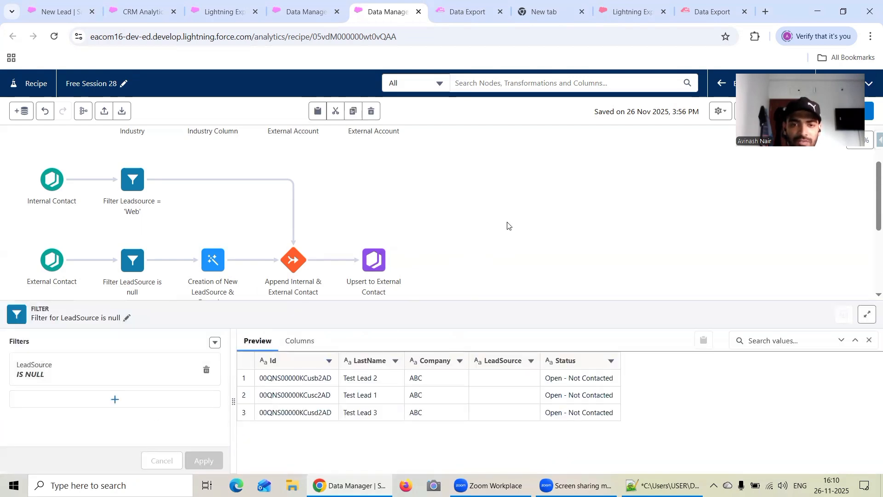
left_click(508, 225)
left_click(213, 420)
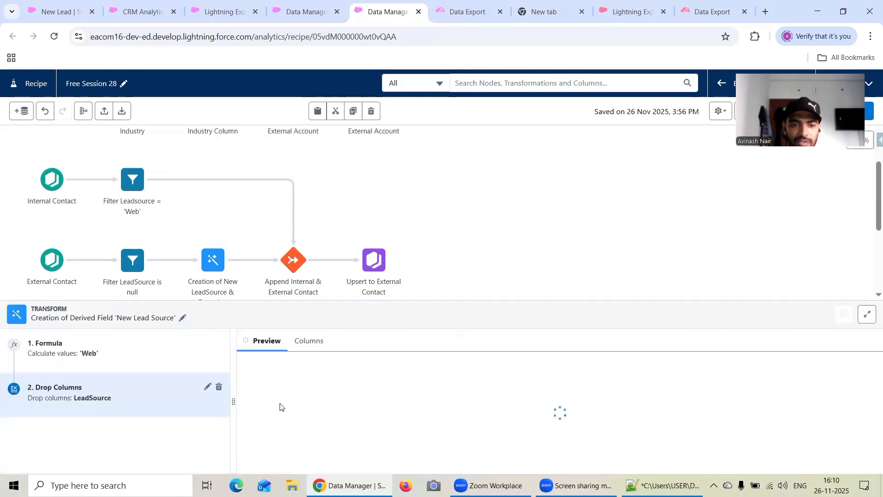
left_click(483, 253)
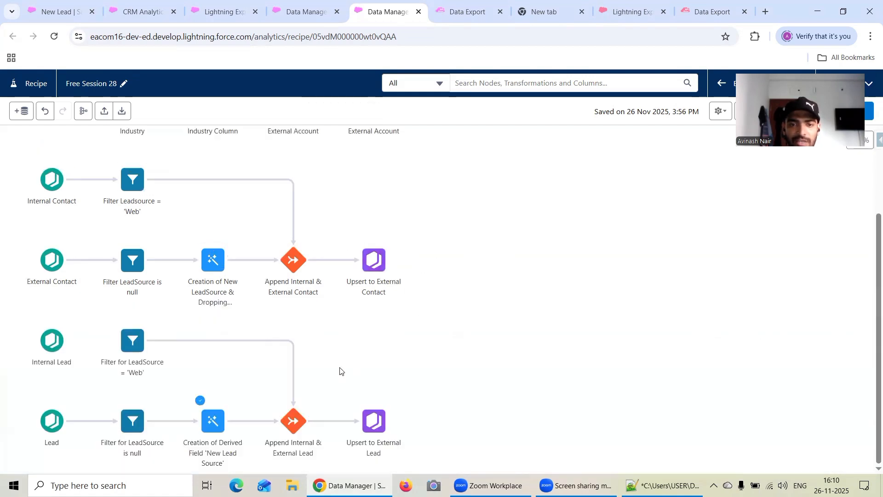
Step: Examine the column mappings of the Append Internal & External Lead and Upsert to External Lead nodes
left_click(291, 419)
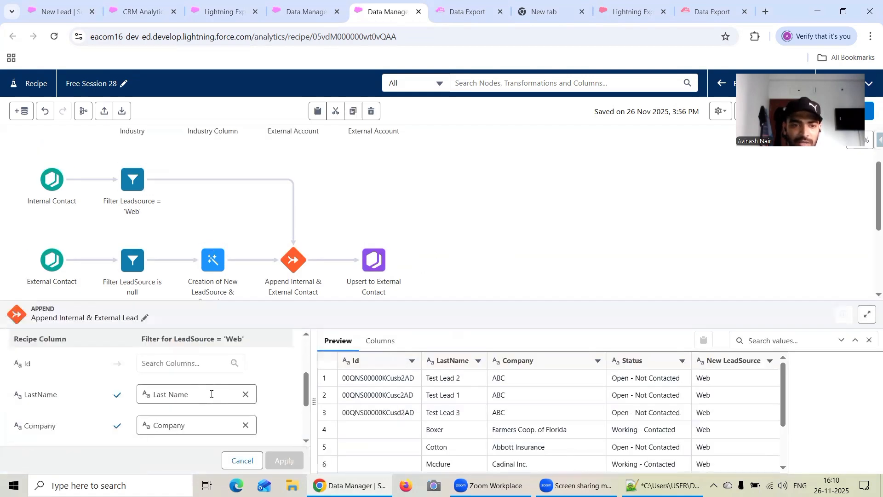
scroll(182, 397, "down", 2)
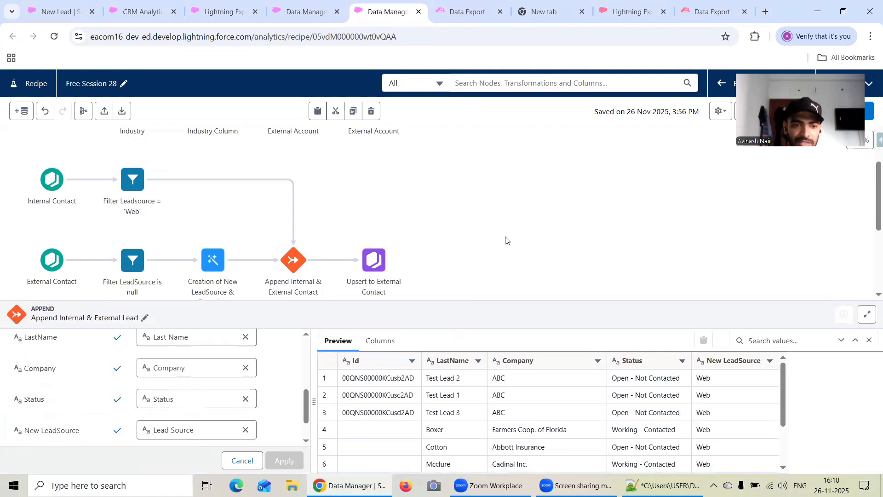
left_click(530, 230)
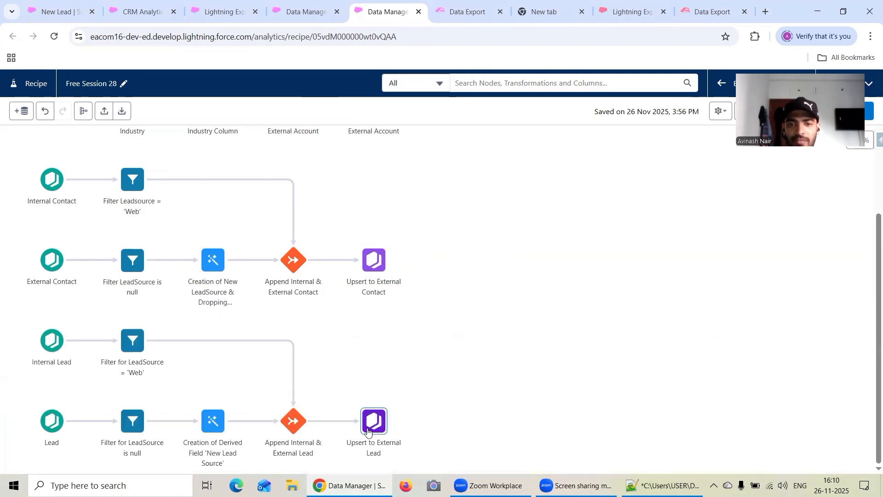
left_click(374, 419)
scroll(222, 396, "down", 10)
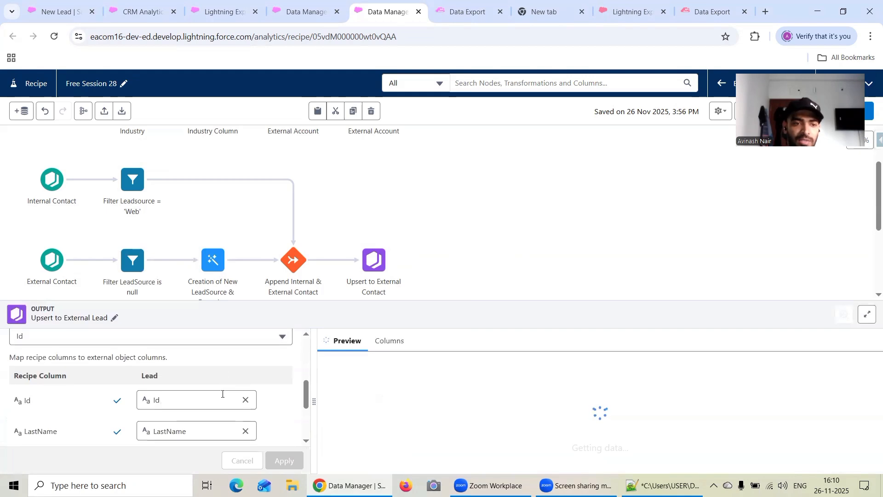
scroll(223, 397, "down", 2)
scroll(223, 395, "up", 2)
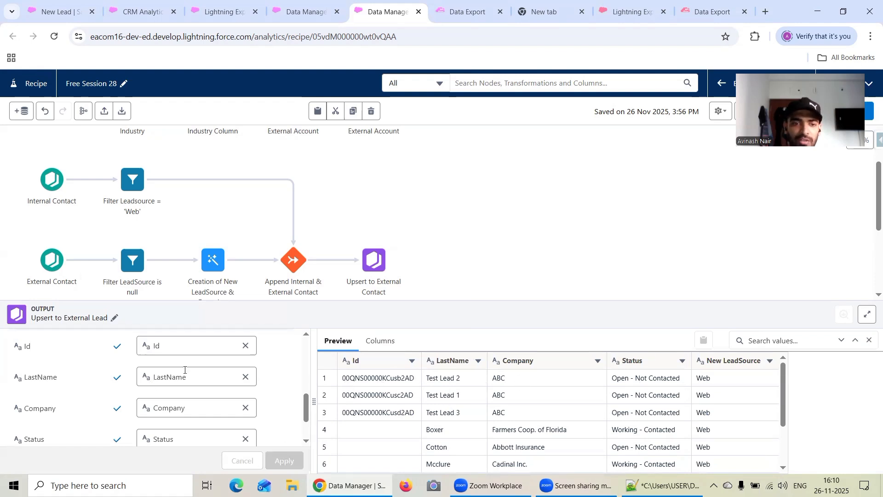
scroll(286, 395, "down", 3)
scroll(285, 395, "up", 3)
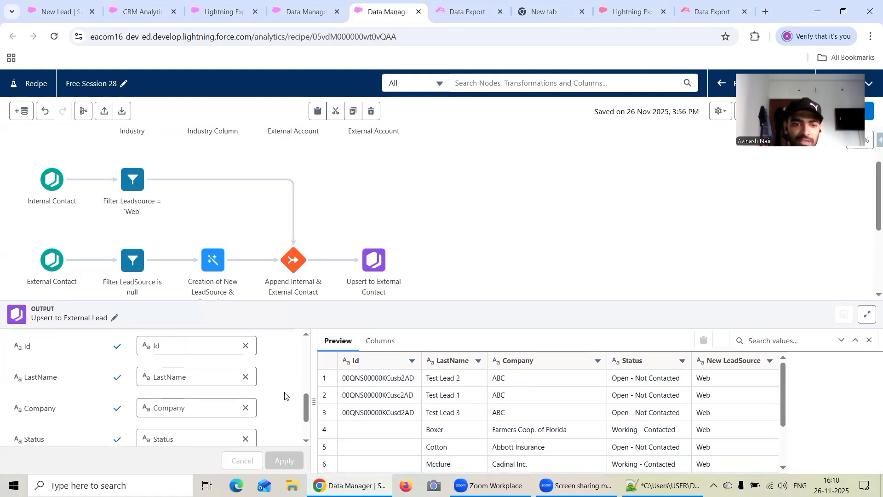
scroll(285, 396, "up", 5)
Step: Close the output node's details and save and run the recipe
left_click(800, 179)
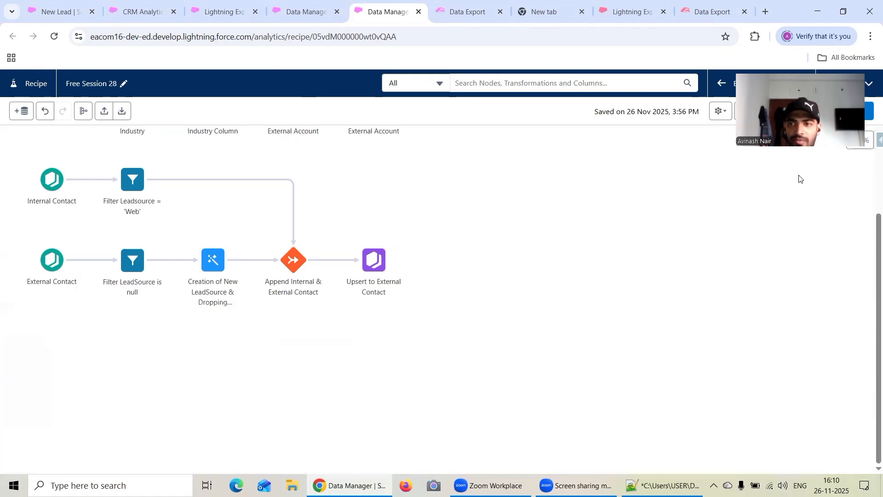
left_click(847, 112)
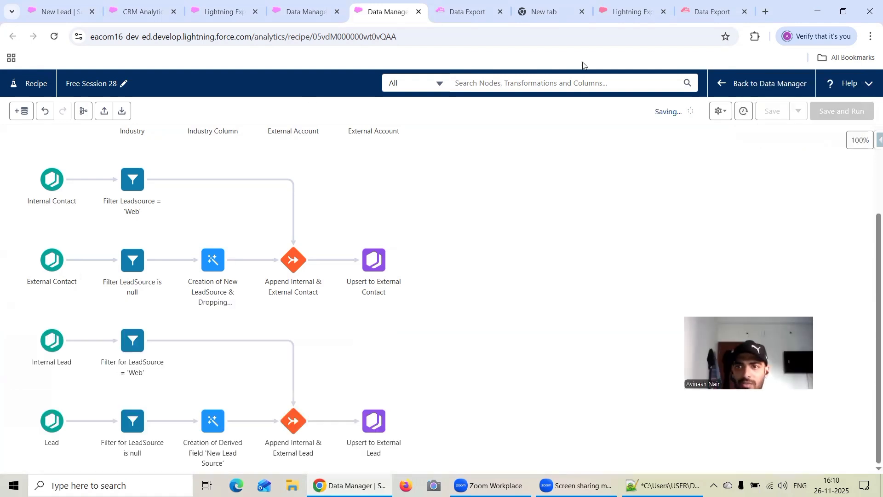
left_click(705, 13)
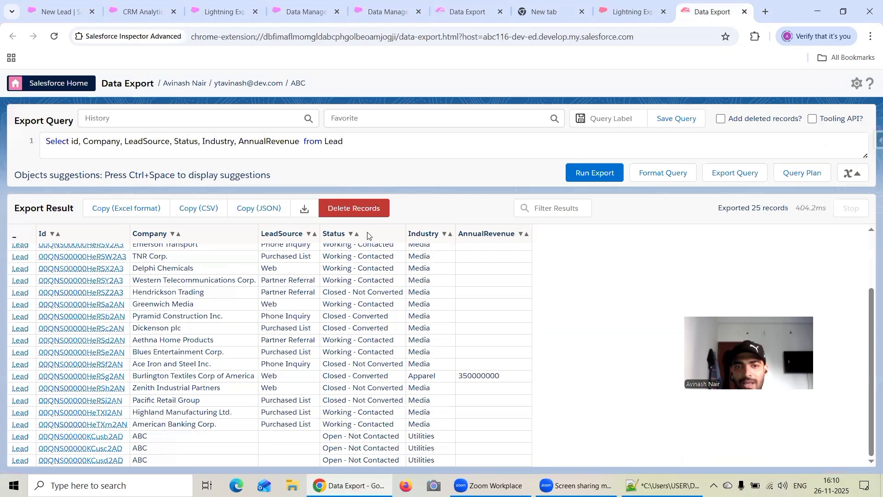
left_click(368, 142)
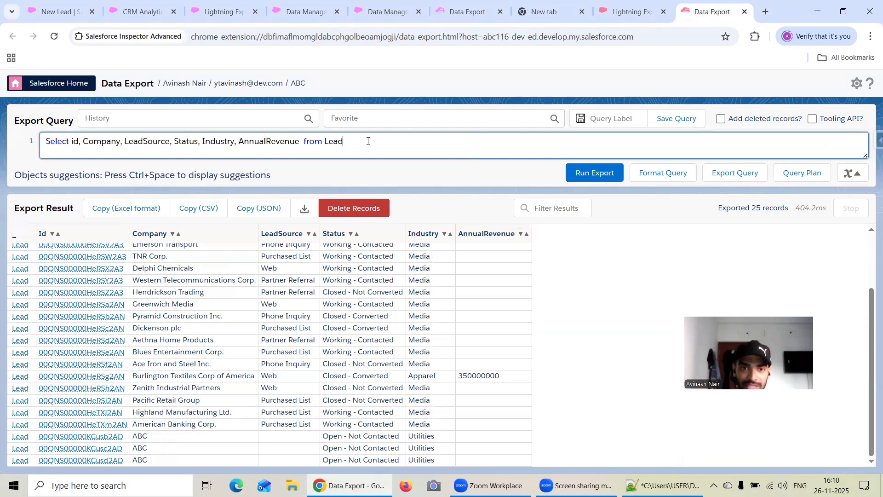
type("W")
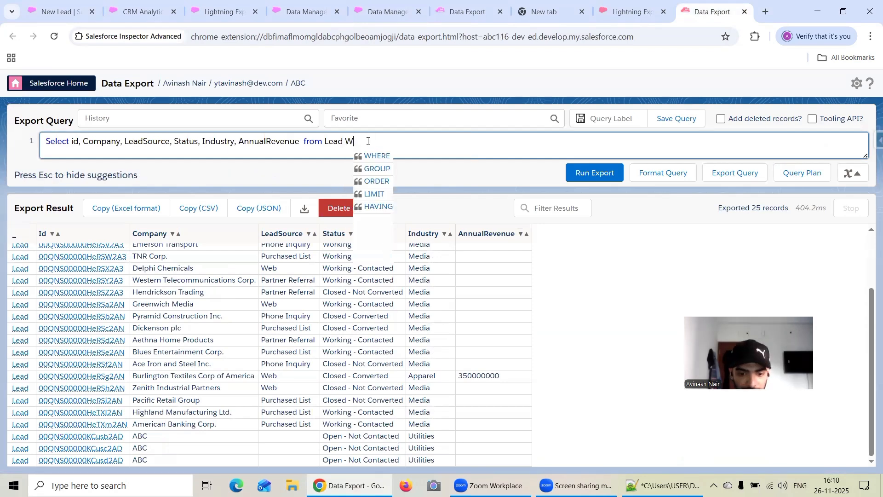
key("BackSpace")
key("BackSpace")
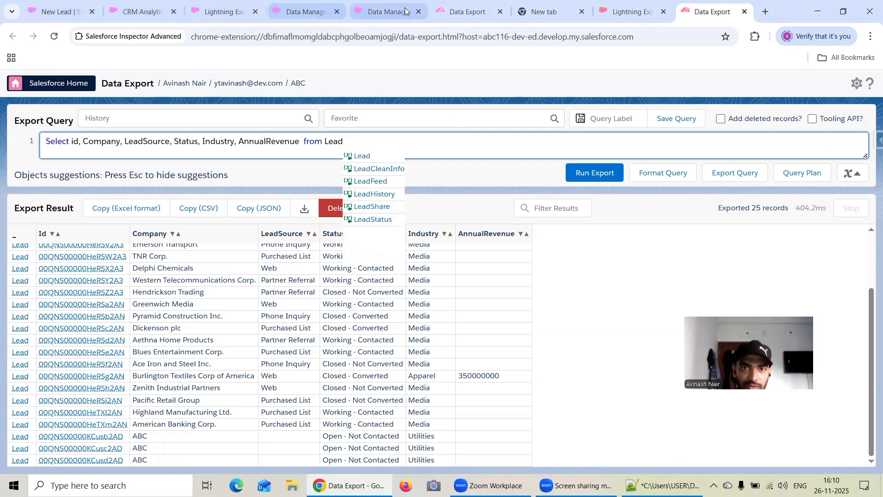
Step: In the internal org's data export, restrict the lead query with Where LeadSource = 'Web' and run it
left_click(456, 14)
left_click(361, 139)
type("Where")
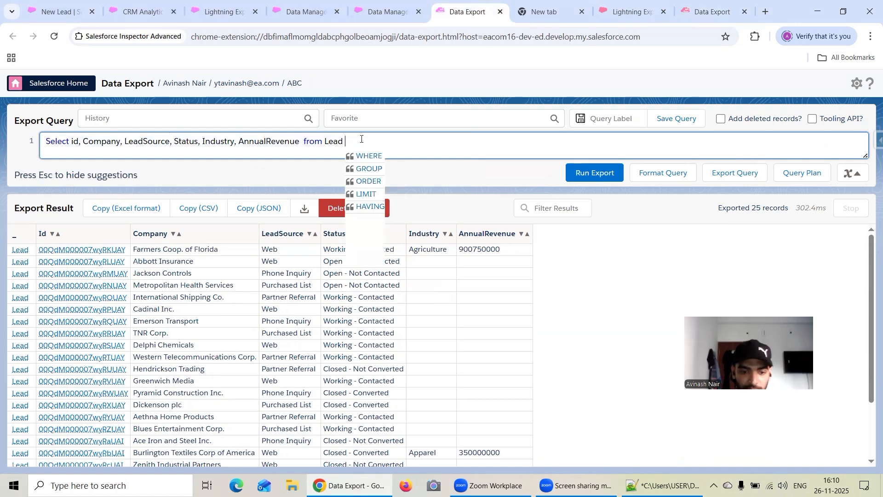
type(" Lead")
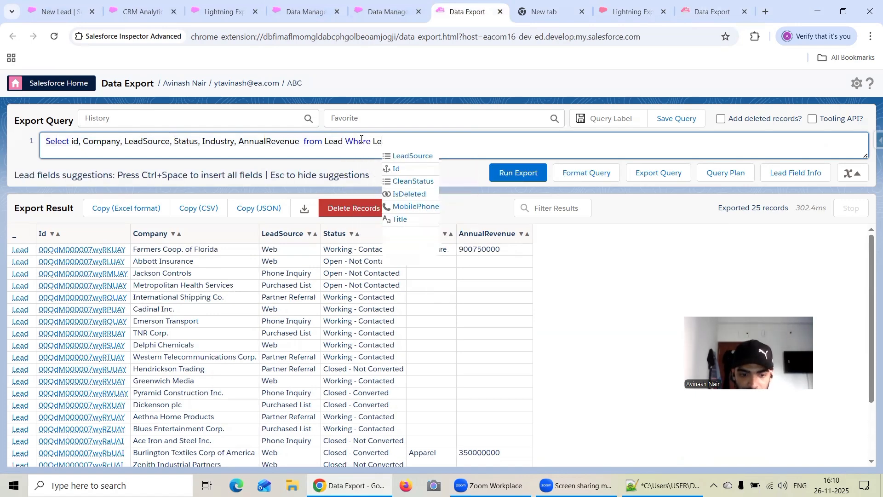
type("Source ")
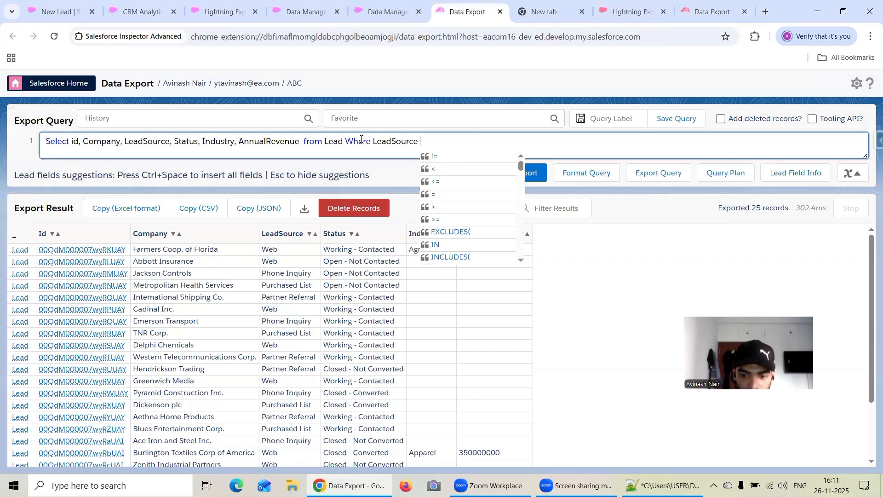
type("= '")
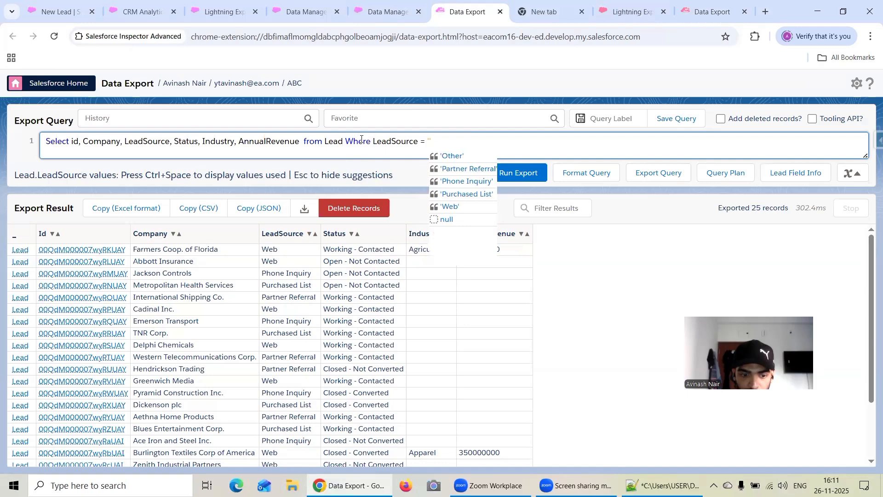
type("Web")
left_click(524, 171)
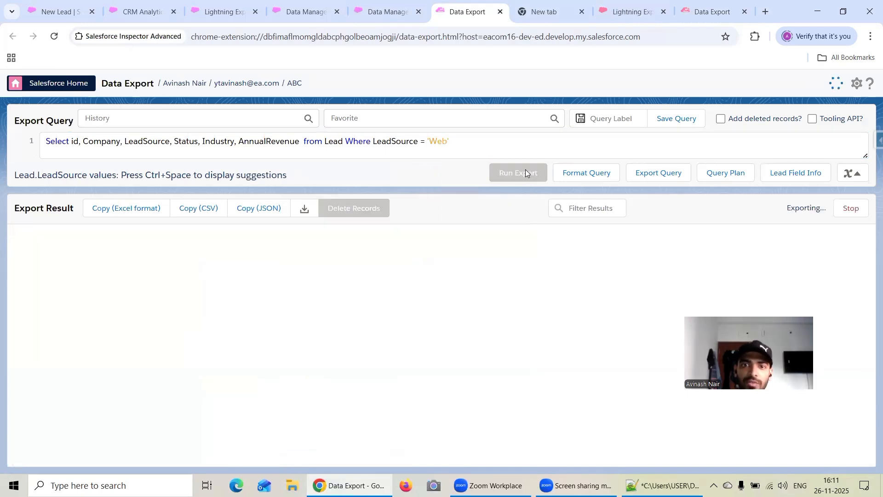
Step: In the Notepad++ session notes, append 7 to the line about inserting LeadSource = Web records into the external org
left_click(663, 485)
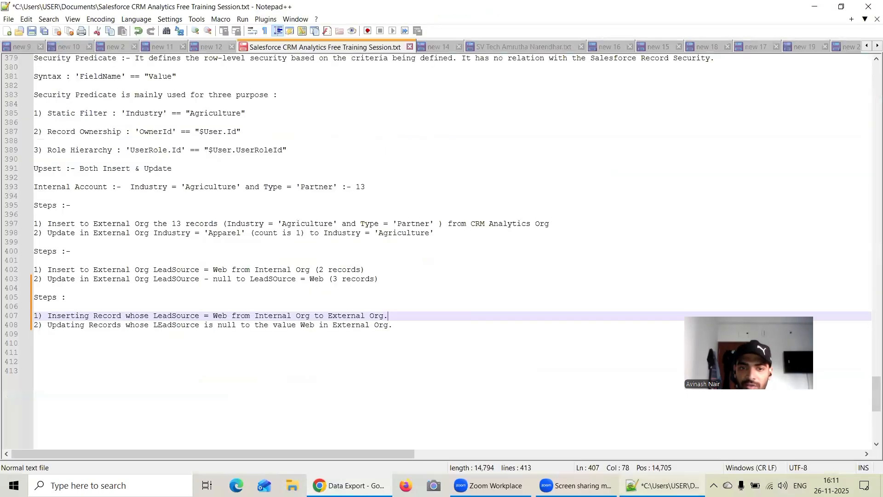
type("7")
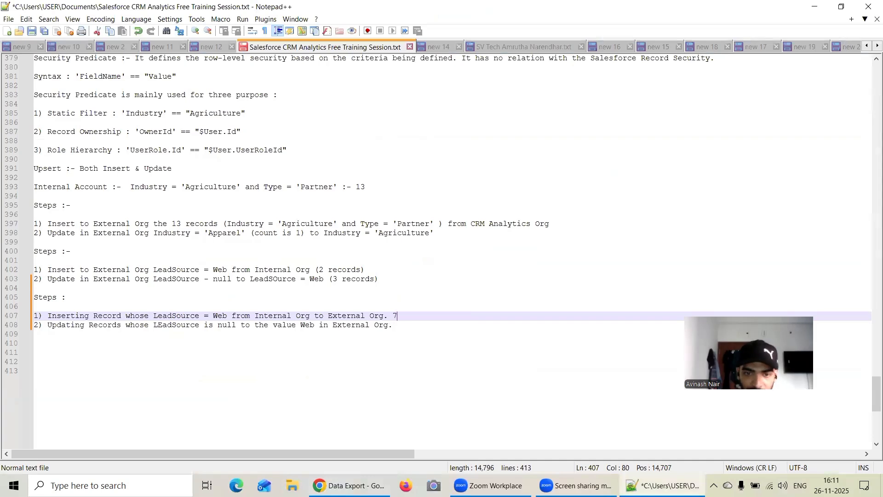
left_click(413, 327)
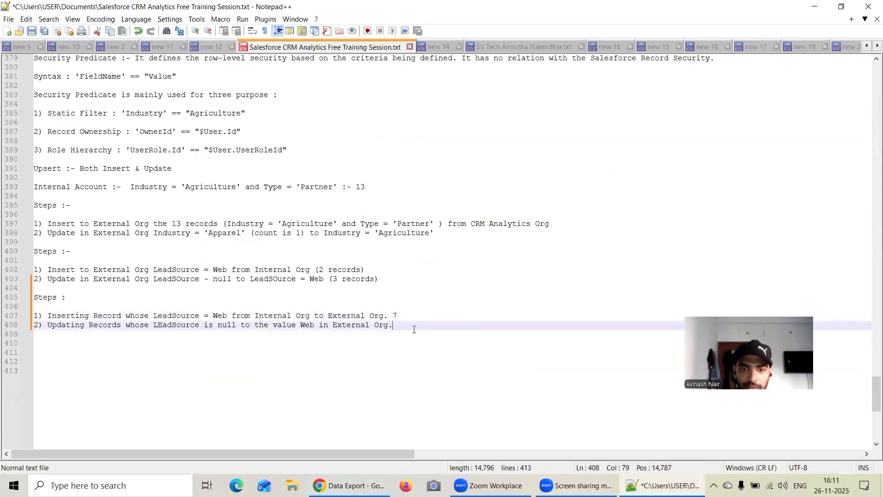
key("alt+Tab")
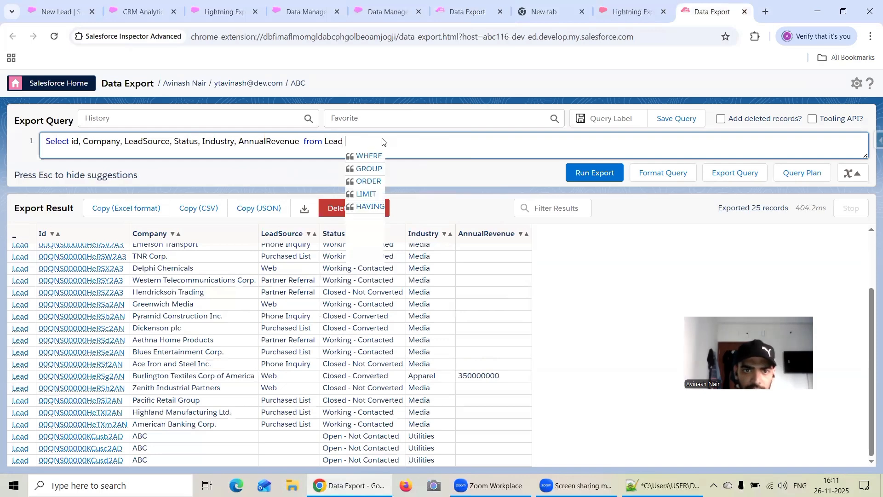
Step: In the external org's data export, restrict the lead query with Where LeadSource = null and run it
type("Where Lead")
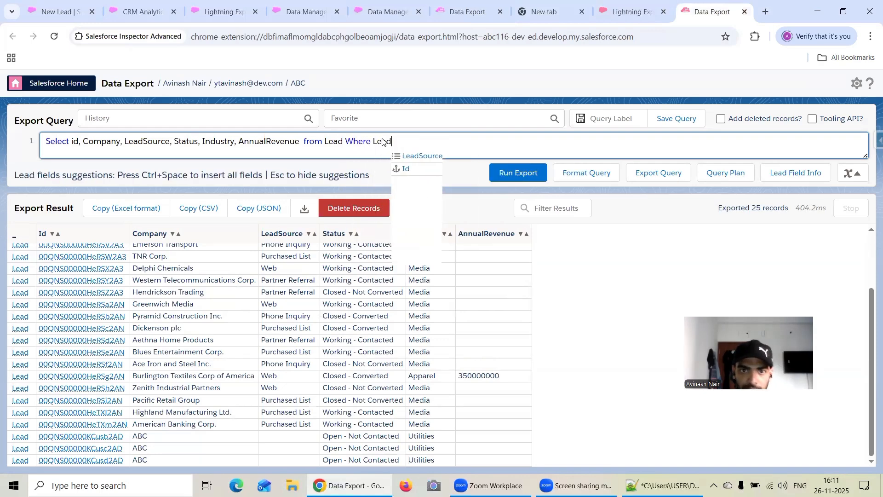
left_click(418, 156)
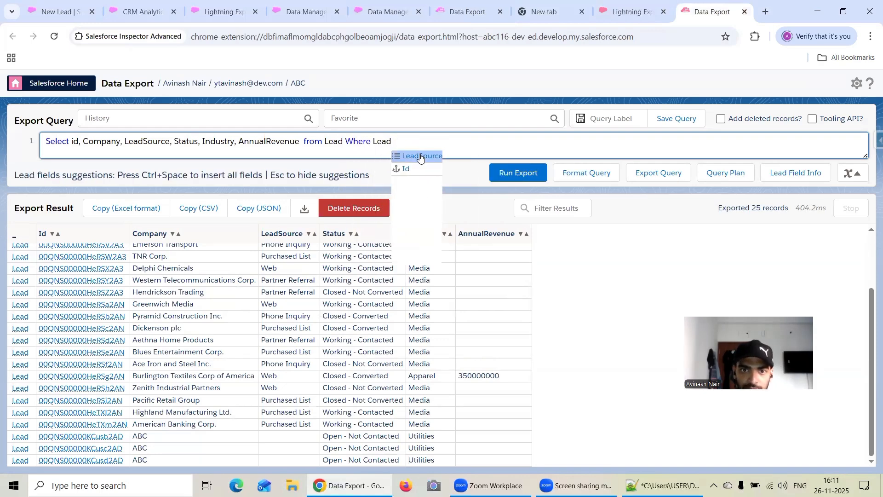
type("= ")
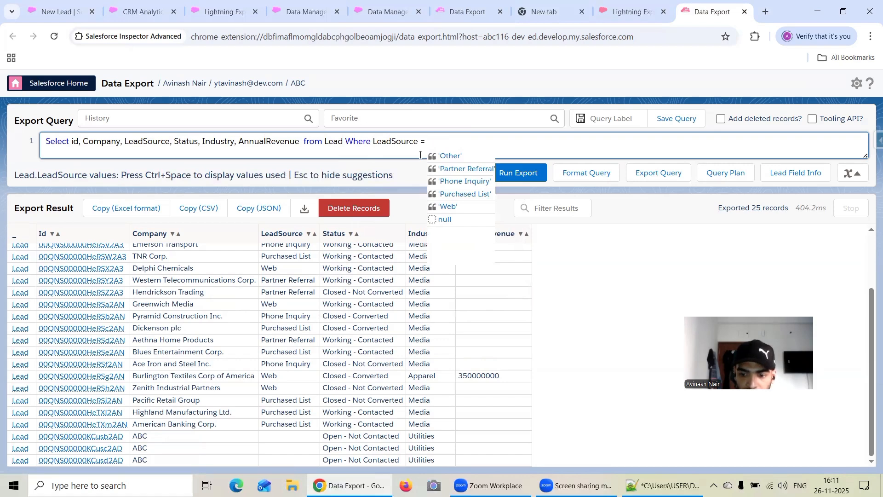
type("null")
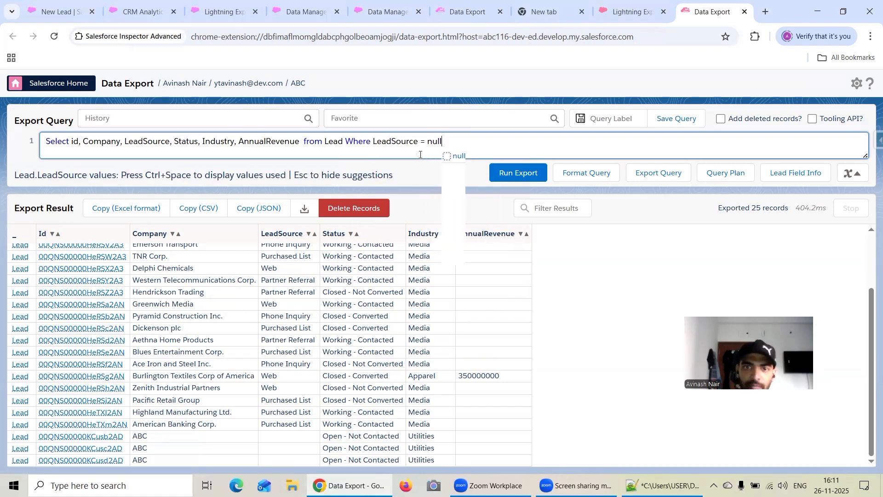
left_click(513, 174)
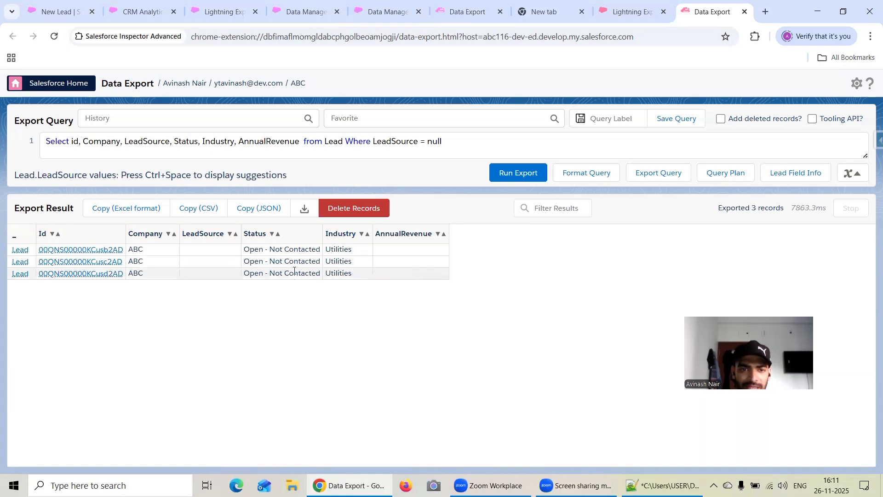
Step: In the Notepad++ notes, append 3 to the line about updating null LeadSource records, and return to the browser
left_click(662, 485)
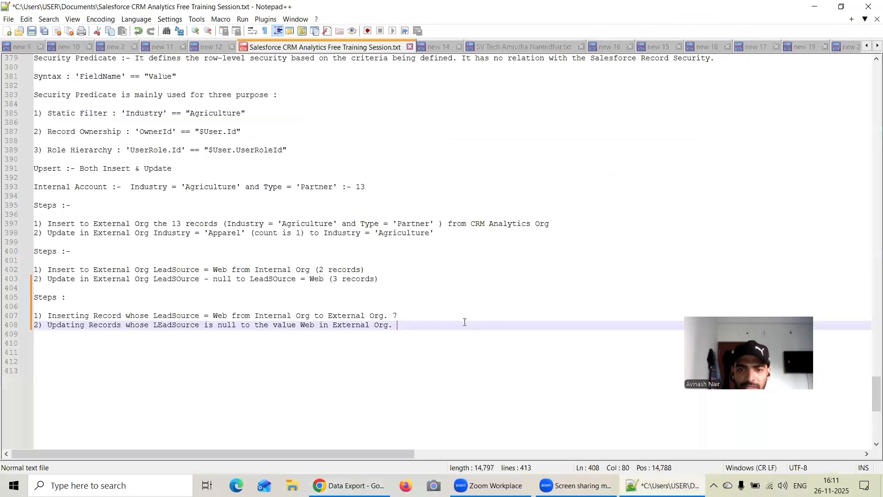
type("3")
left_click(815, 7)
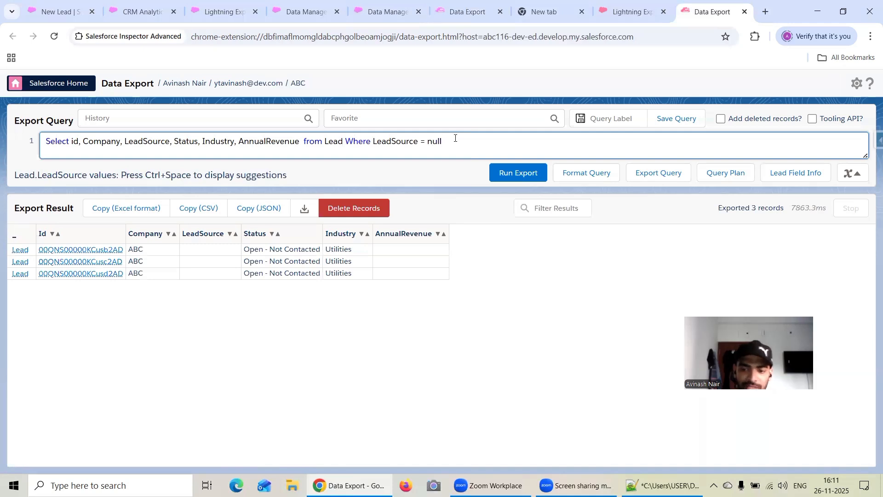
Step: Remove the Where clause from the external org's lead query, rerun it for all leads, and review the noted steps
key("BackSpace")
key("BackSpace")
key("BackSpace")
key("BackSpace")
key("BackSpace")
key("BackSpace")
key("BackSpace")
key("BackSpace")
key("BackSpace")
key("BackSpace")
key("BackSpace")
key("BackSpace")
key("BackSpace")
key("BackSpace")
key("BackSpace")
key("BackSpace")
key("BackSpace")
key("BackSpace")
key("BackSpace")
key("BackSpace")
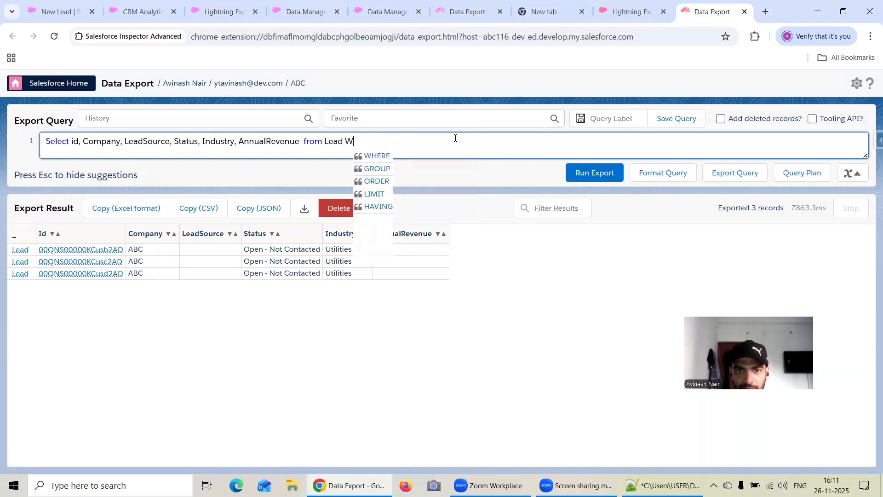
key("BackSpace")
key("BackSpace")
left_click(584, 173)
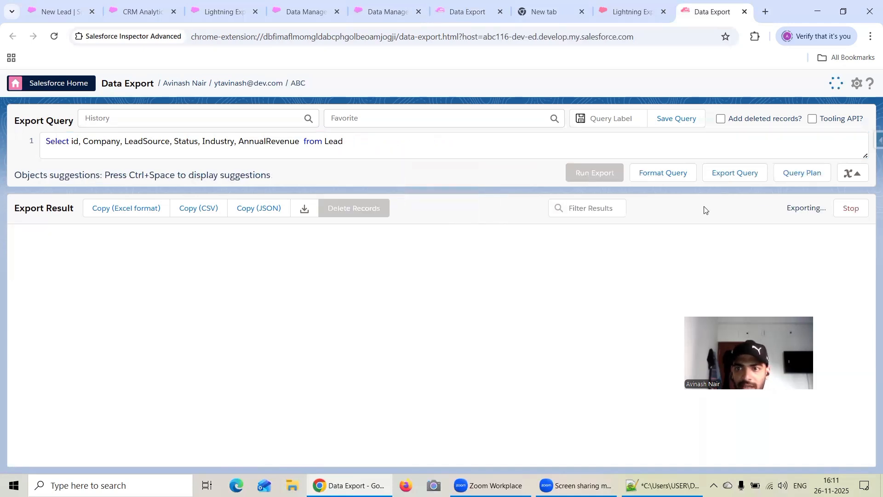
key("alt+Tab")
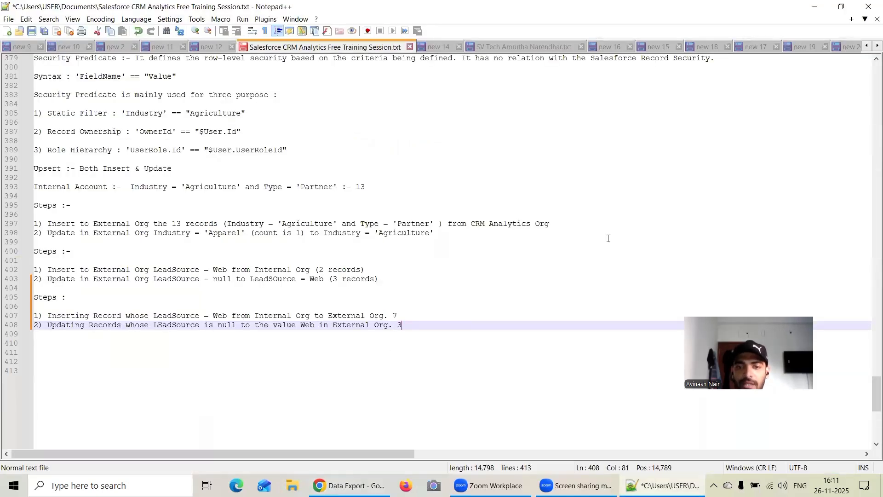
left_click(814, 7)
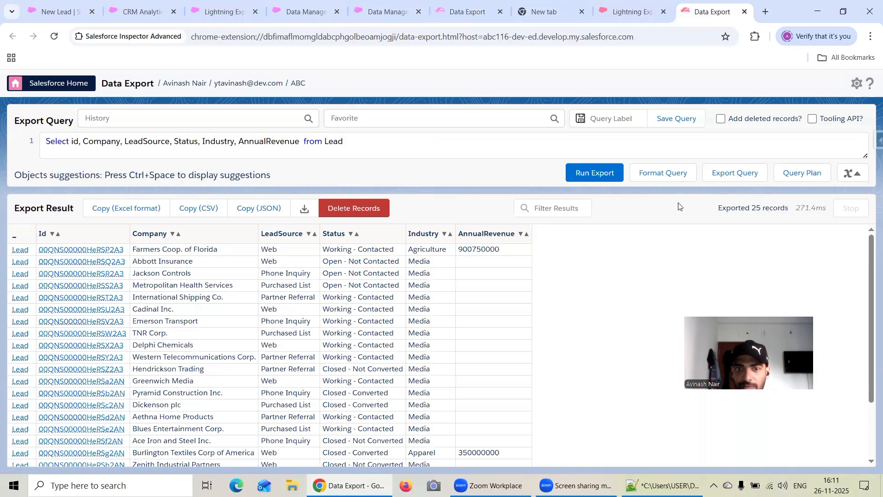
Step: Add a Where condition on LeadSource with the value 'Web' to the external org's lead query
left_click(347, 143)
type("Wh")
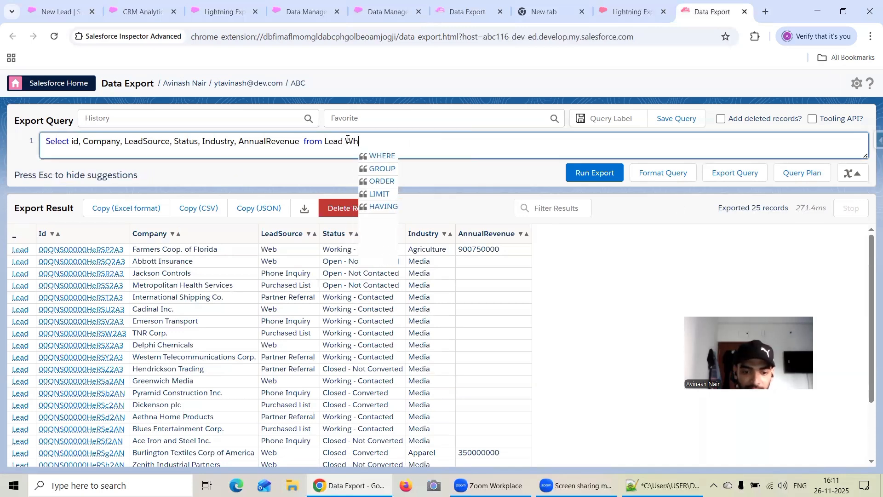
type("ere LeadS")
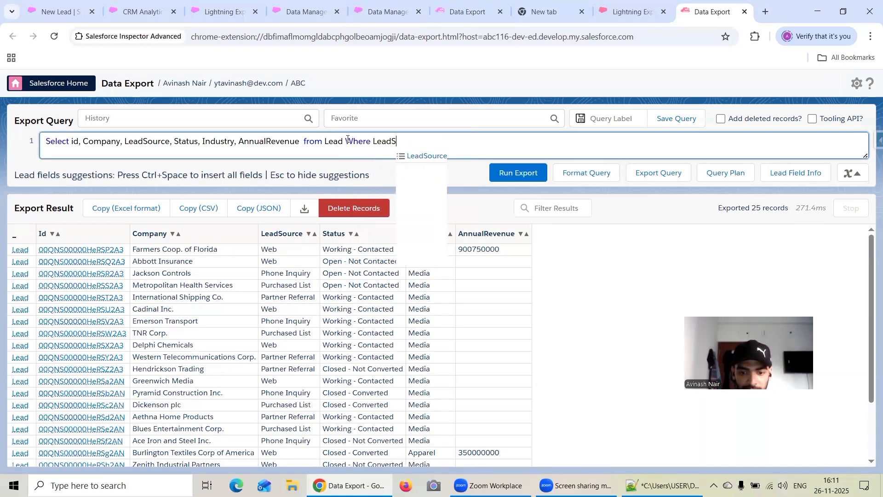
type("ource = ")
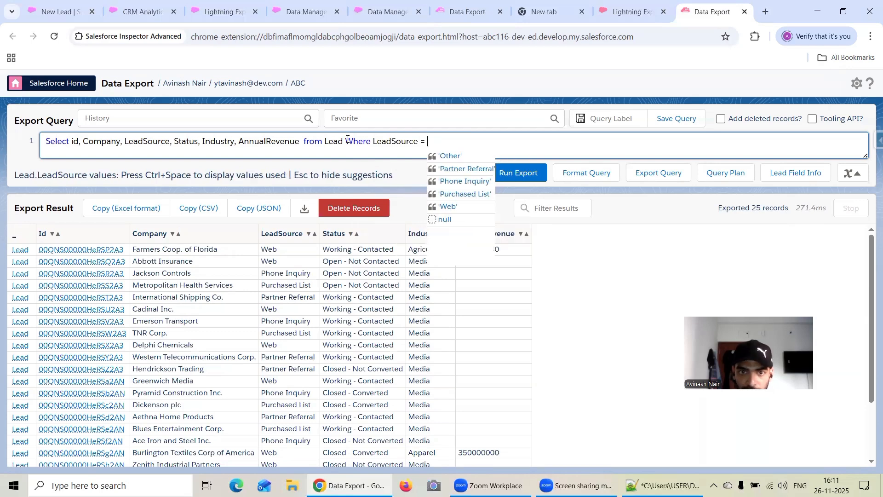
type("'Web")
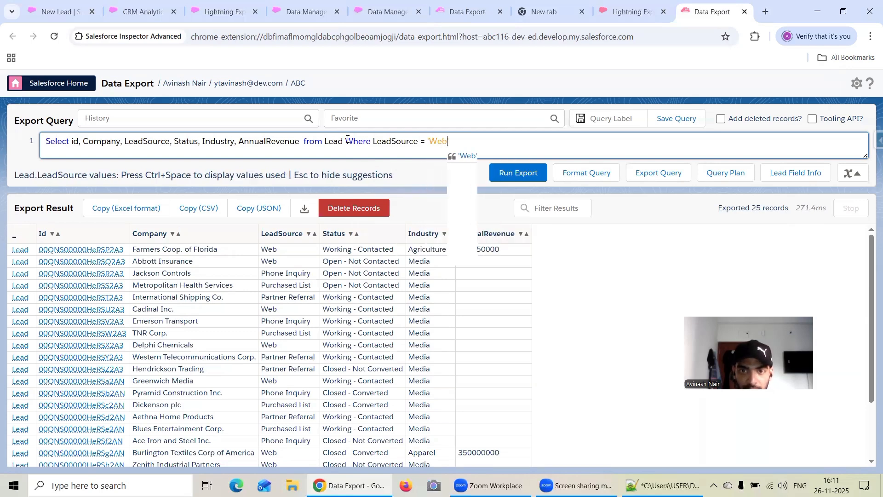
Step: Refresh the job list in the internal org's Data Manager monitor and return to the external org's data export
left_click(303, 11)
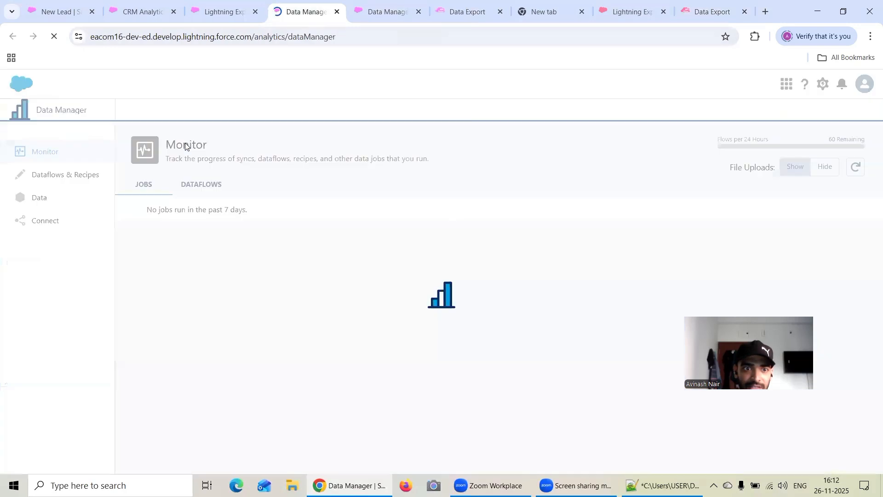
left_click(856, 167)
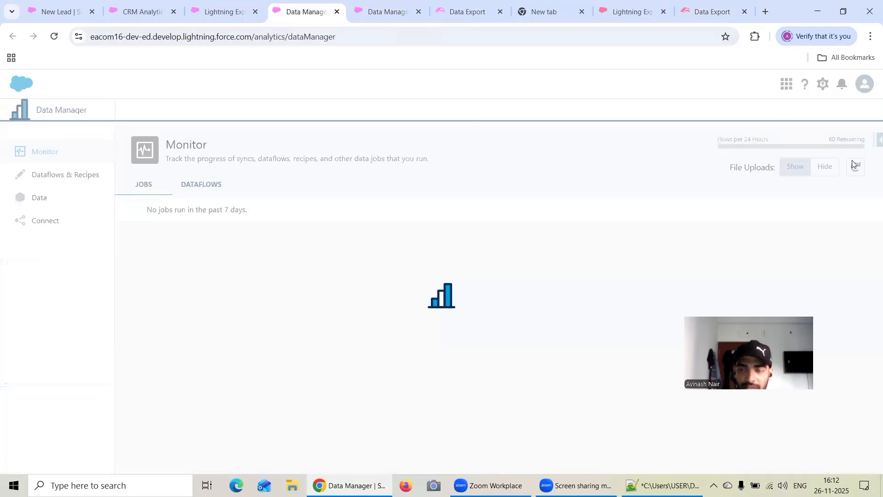
left_click(630, 12)
left_click(712, 12)
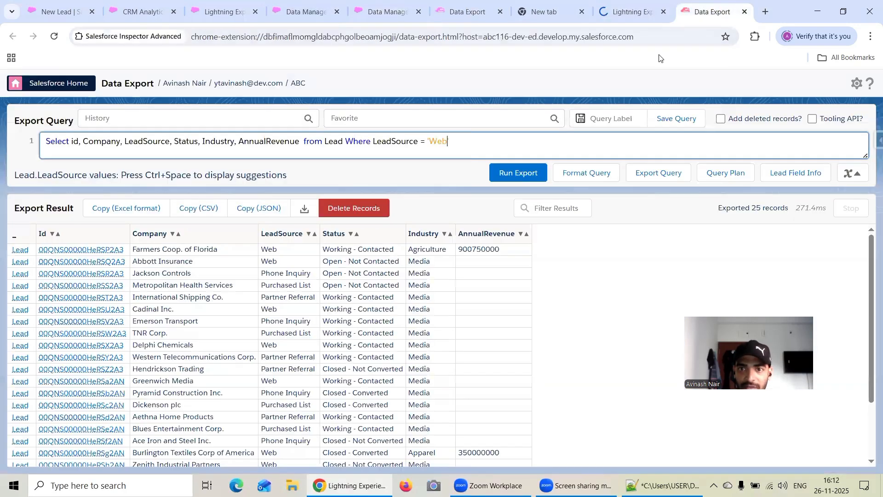
Step: Run the external org's query for LeadSource = 'Web' and compare its results with the record counts in the notes
type("'")
left_click(506, 173)
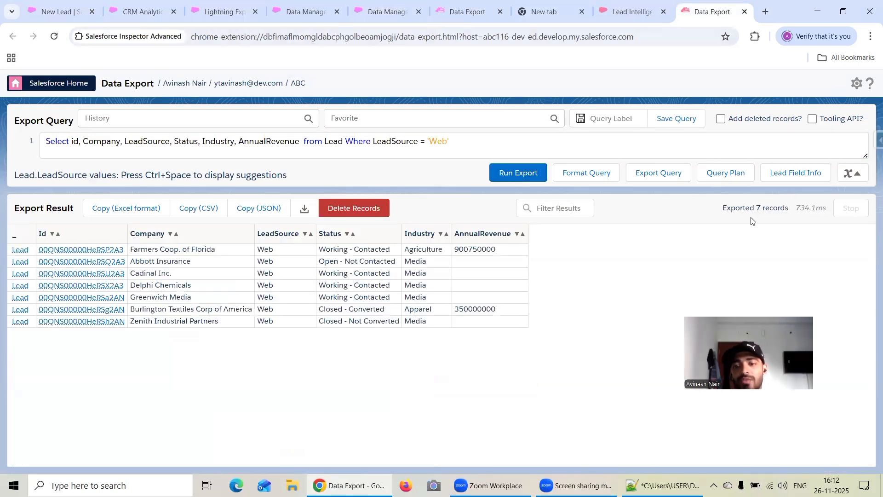
left_click(646, 471)
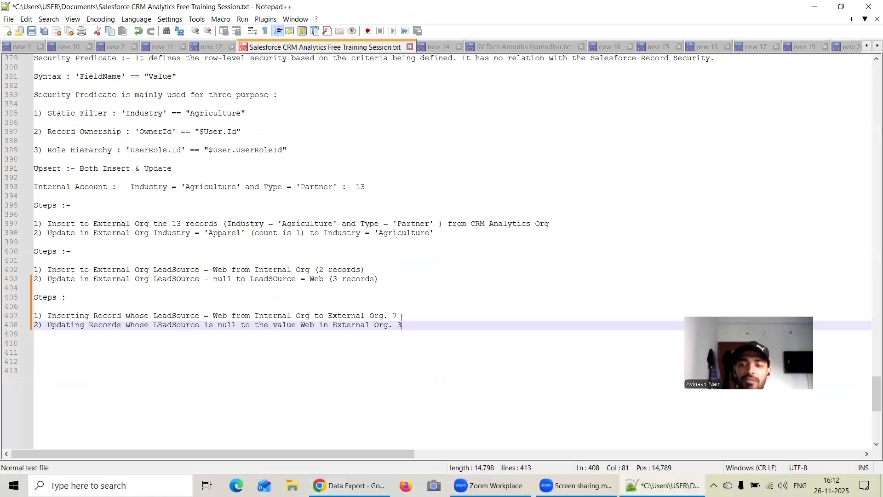
left_click(400, 316, "shift")
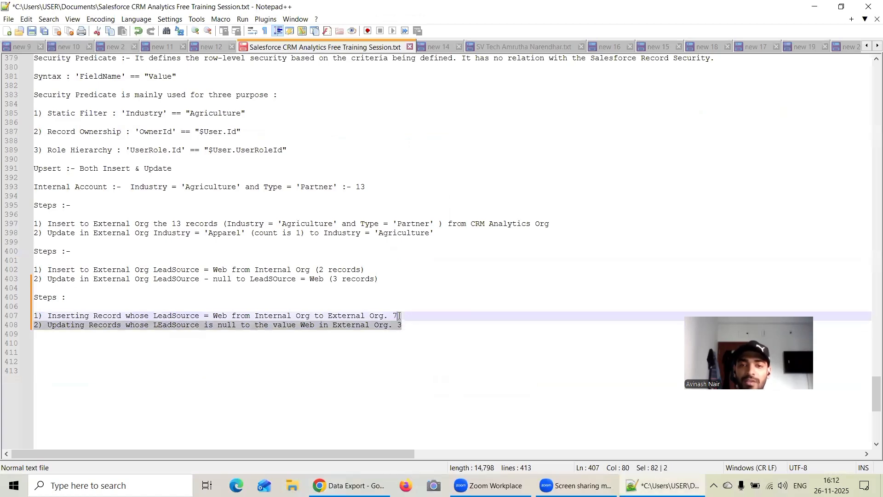
left_click(815, 6)
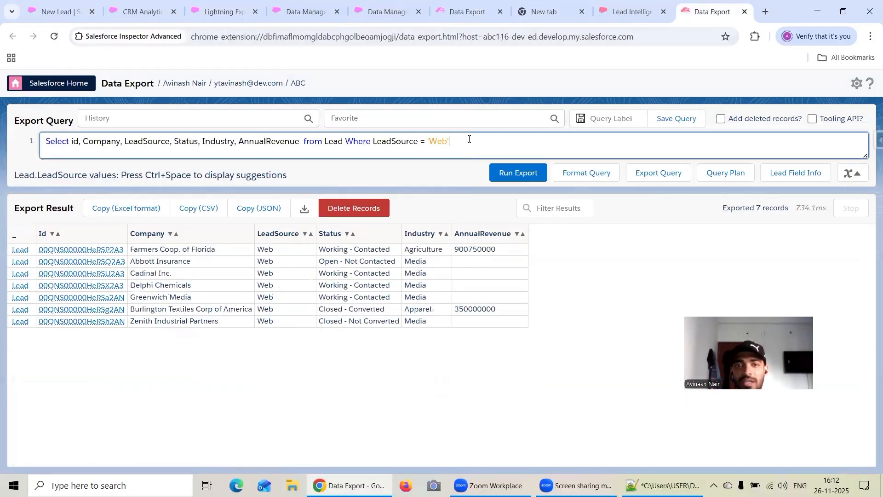
Step: Delete the query's text from "from Lead" onward and put the LeadSource 'Web' clause back
left_click_drag(450, 141, 302, 147)
key("ctrl+c")
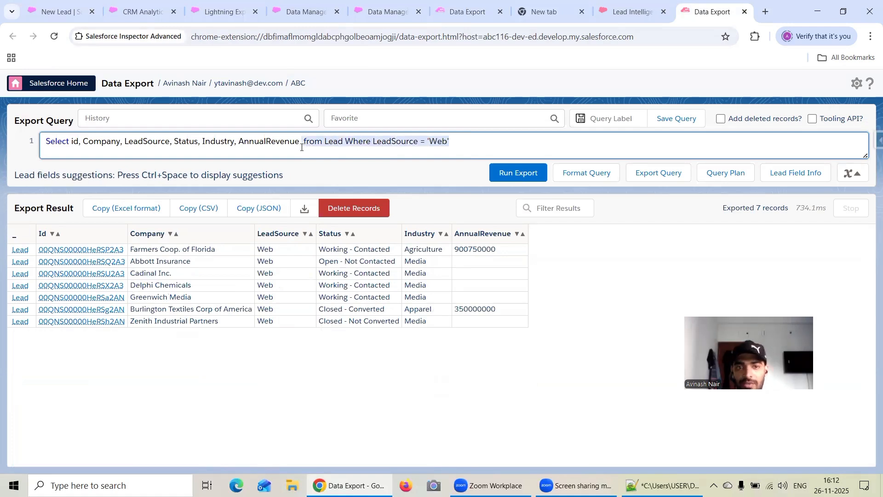
key("BackSpace")
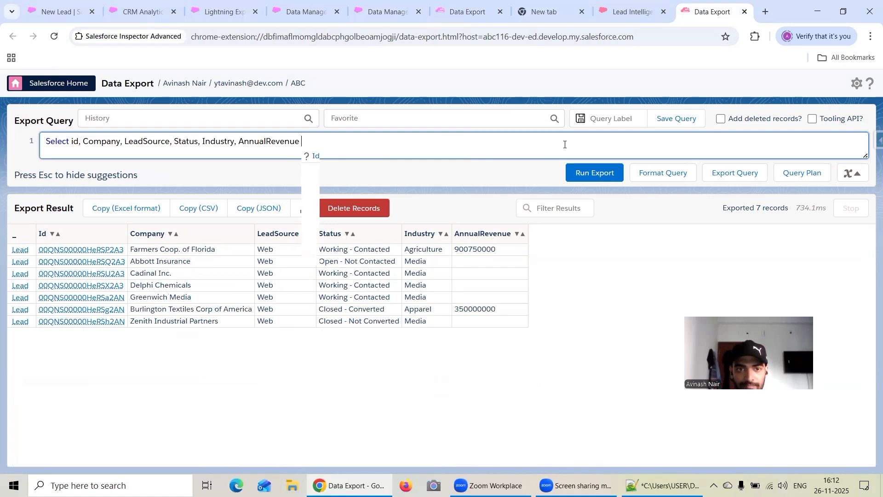
key("ctrl+v")
type("'")
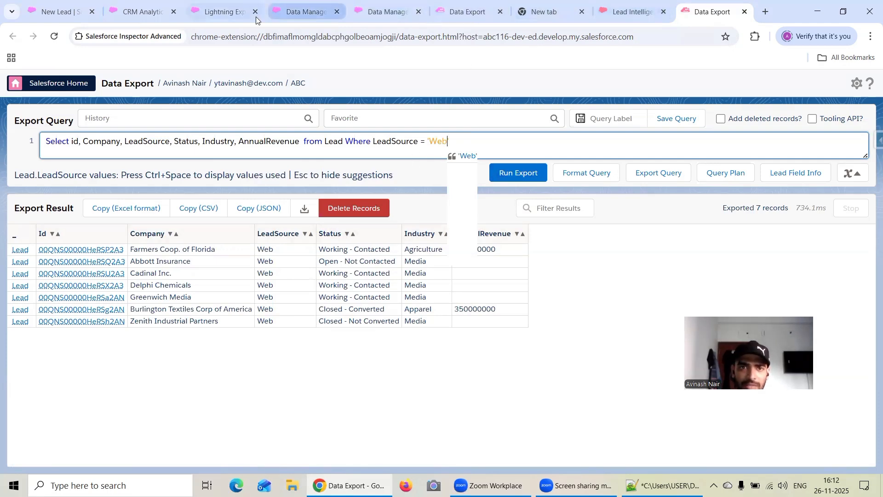
Step: Check the run status of Free Session 28_recipe in the Data Manager monitor's job list
left_click(406, 9)
left_click(298, 12)
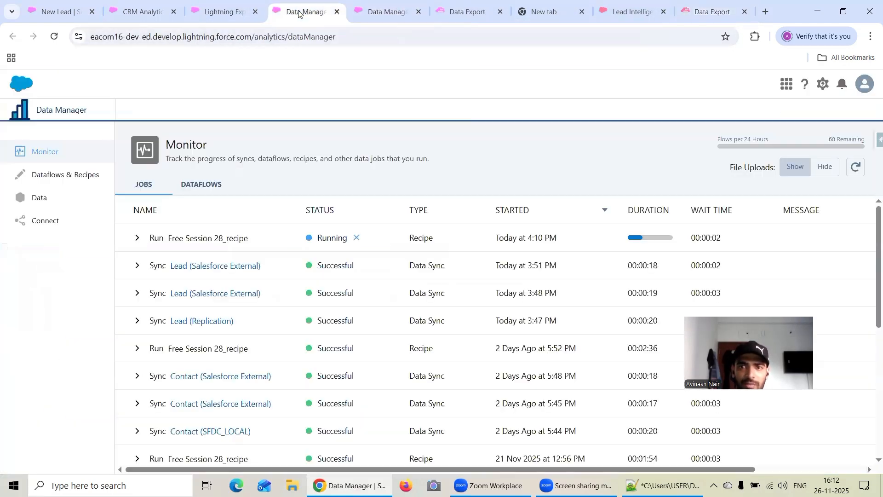
Step: Refresh the monitor's job list, and replace the blank lead form with a new opportunity form to review its fields
left_click(856, 168)
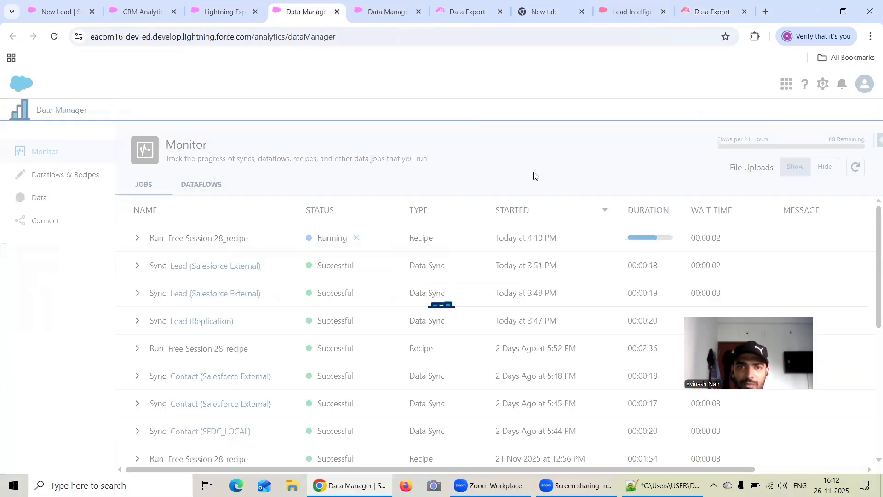
left_click(73, 3)
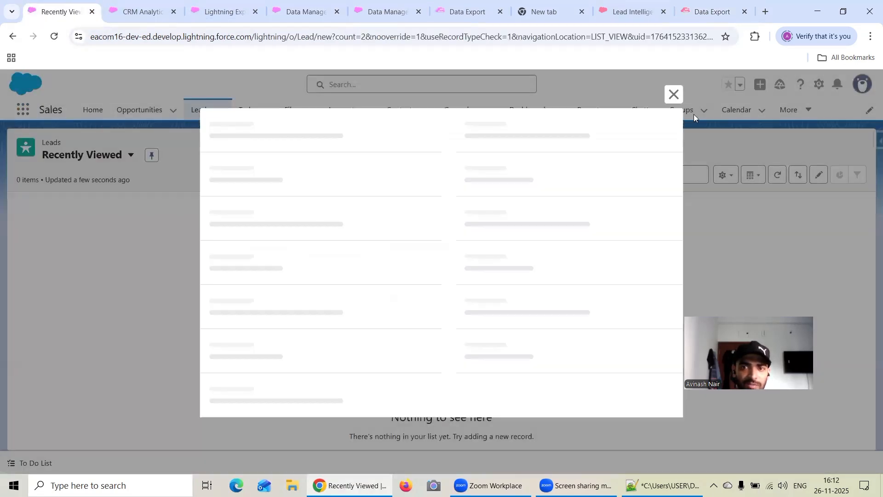
left_click(673, 87)
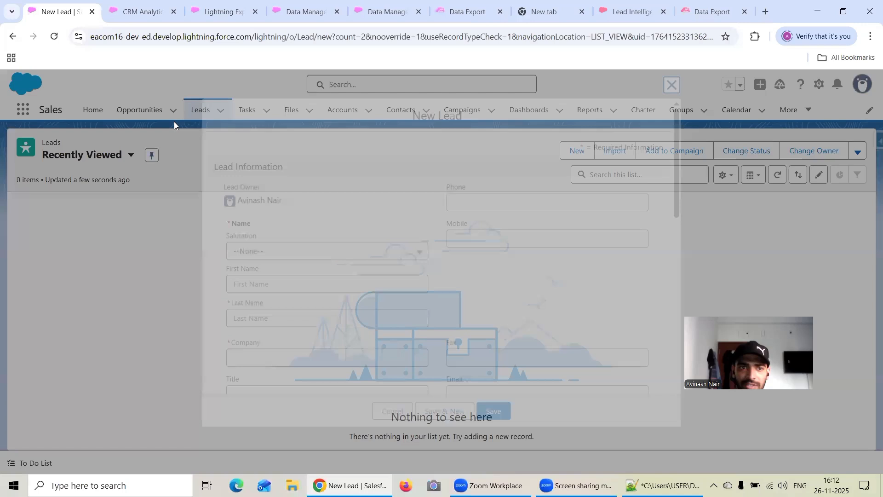
left_click(123, 117)
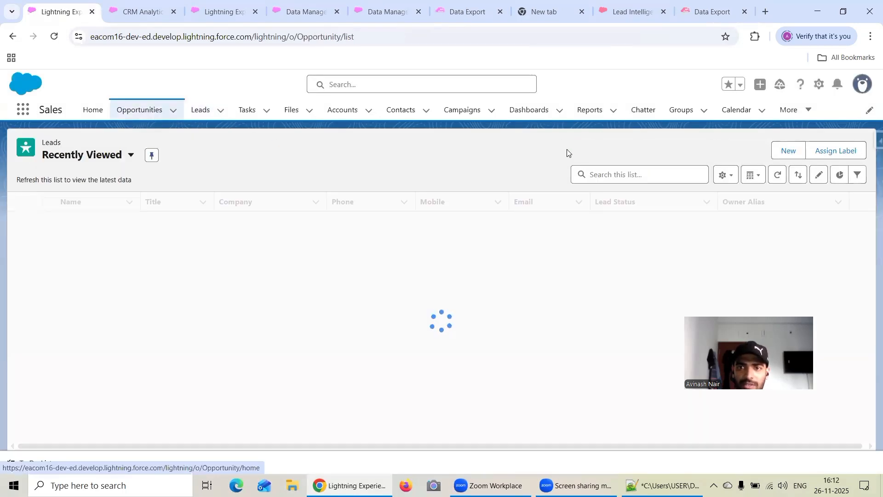
left_click(788, 151)
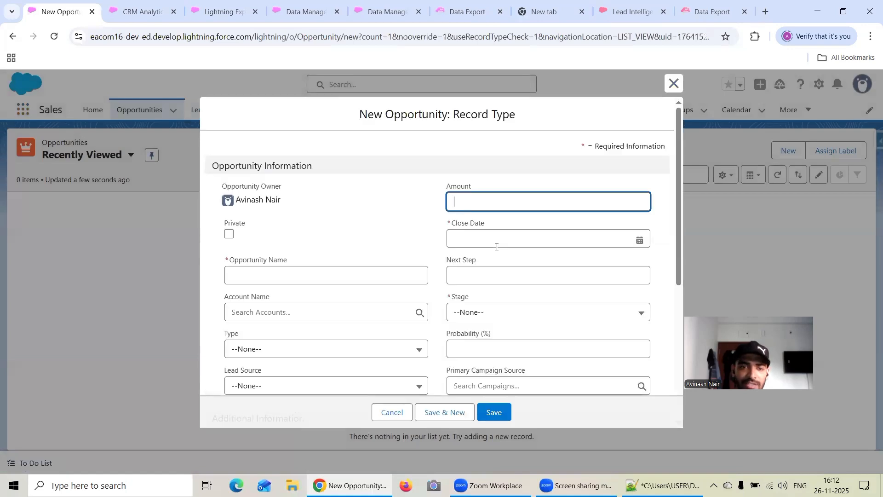
scroll(496, 247, "down", 1)
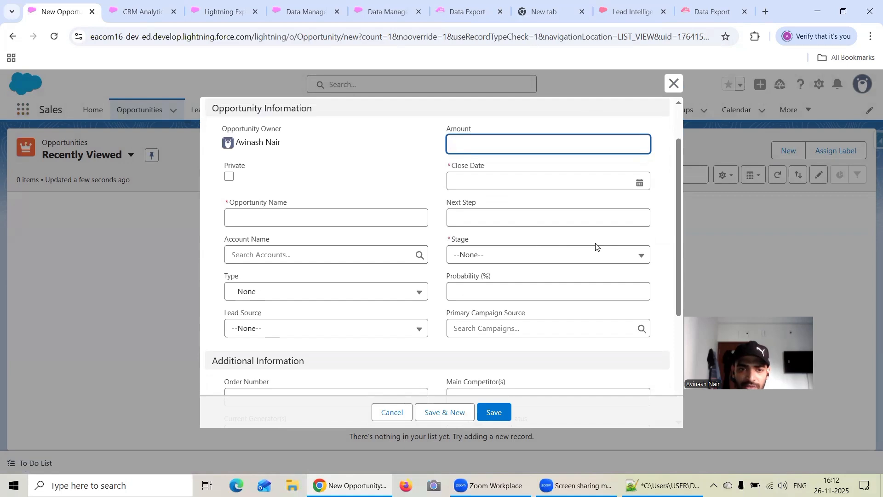
Step: Rewrite the internal org's export query as "Select id from Opportunity"
left_click(465, 11)
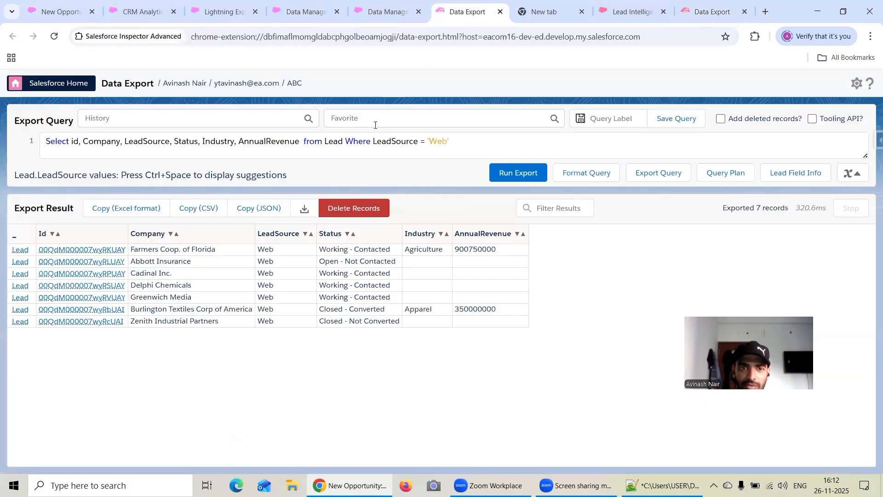
left_click_drag(463, 139, 78, 143)
key("BackSpace")
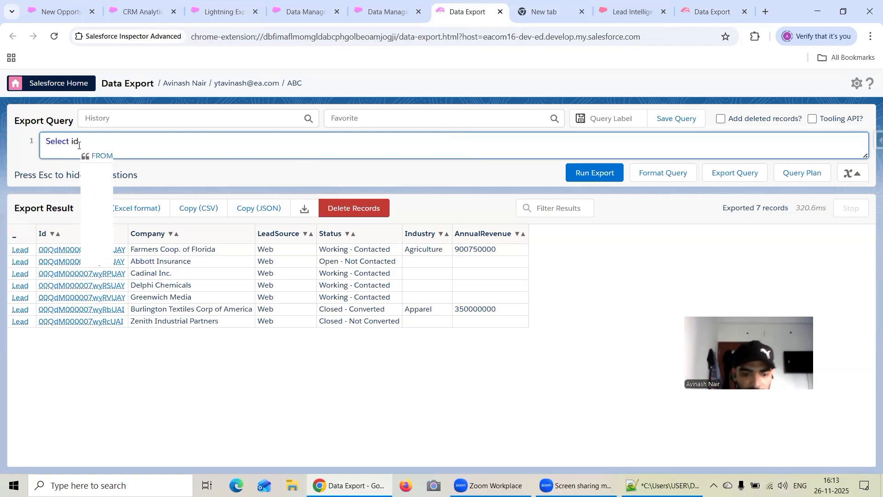
type("from opp")
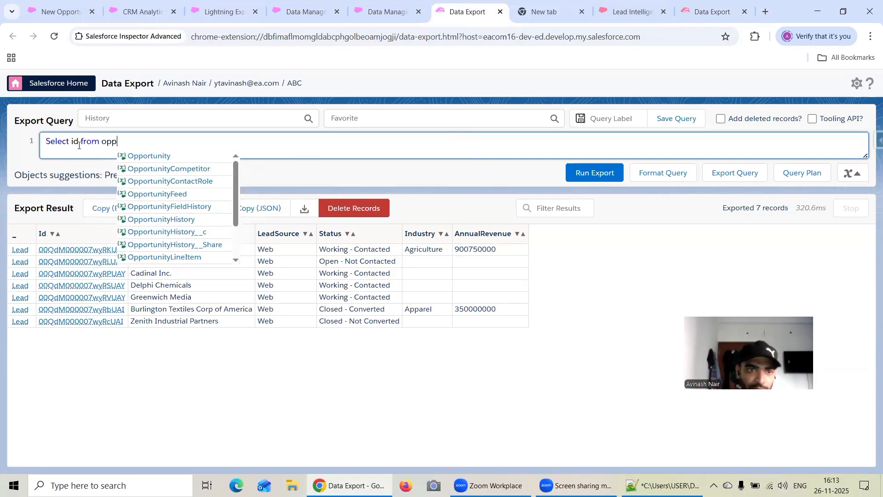
left_click(160, 157)
Step: Add the Name, LeadSource, Type, StageName and CloseDate fields to the internal org's Opportunity query
left_click(79, 142)
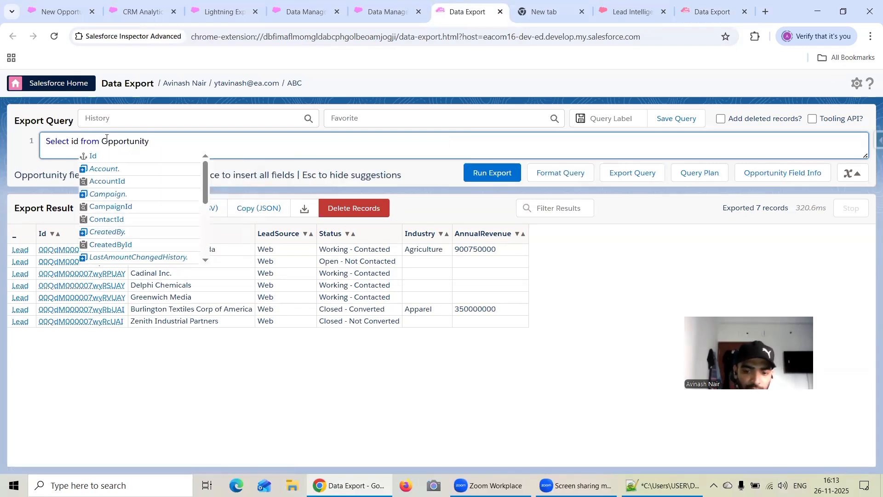
type(", Nam")
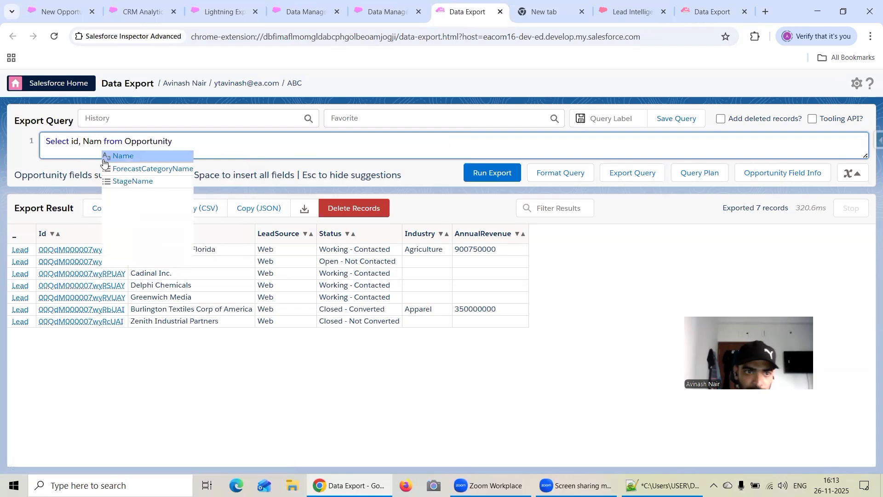
left_click(105, 158)
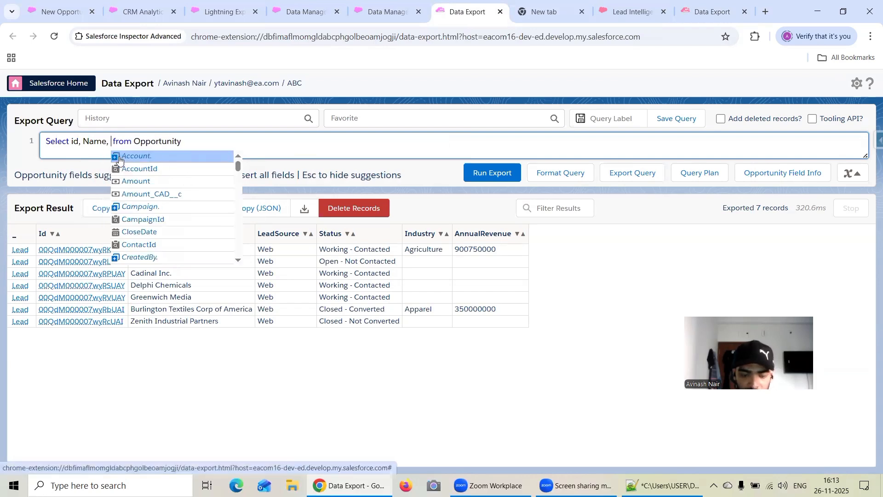
type("Lea")
left_click(138, 156)
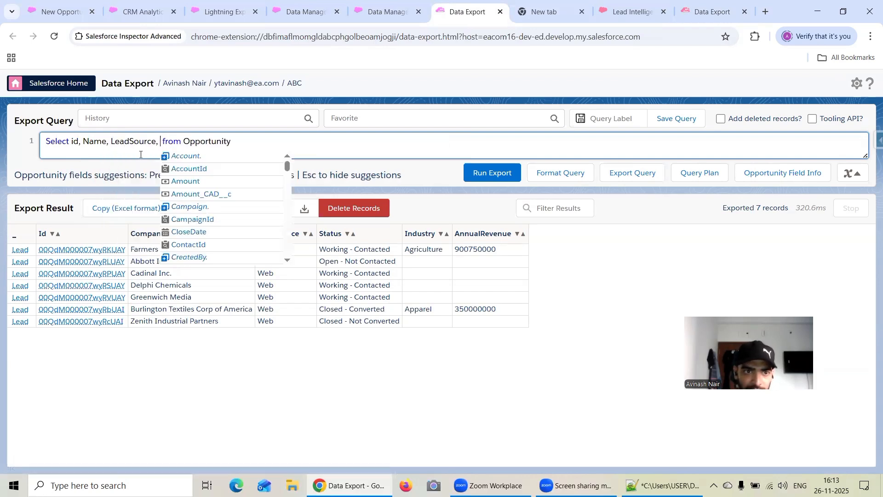
type("t")
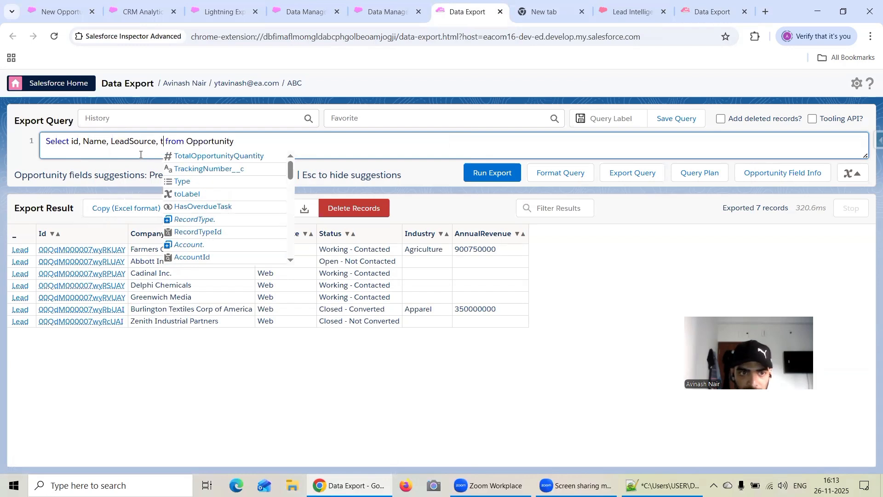
type("y")
left_click(182, 156)
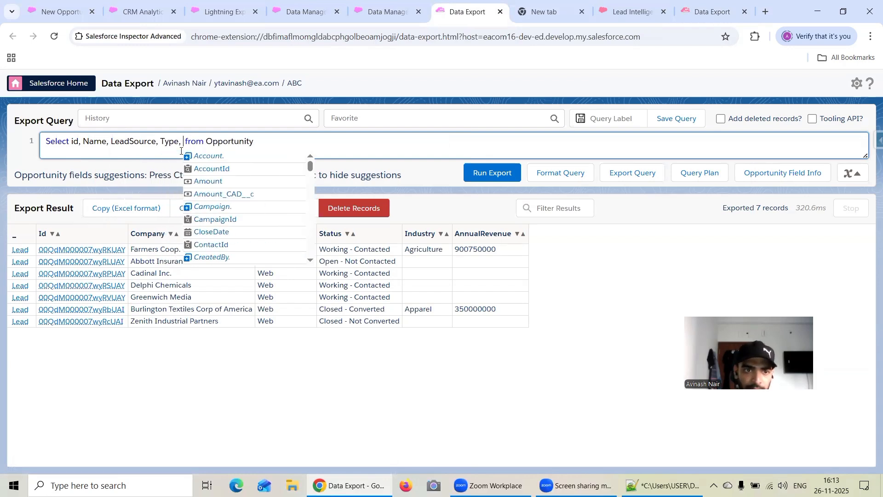
type("stag")
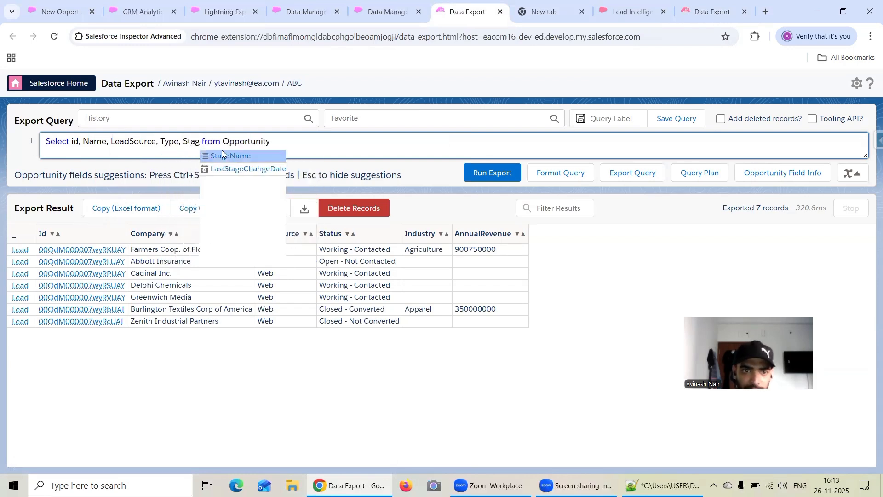
left_click(224, 153)
type("Clos")
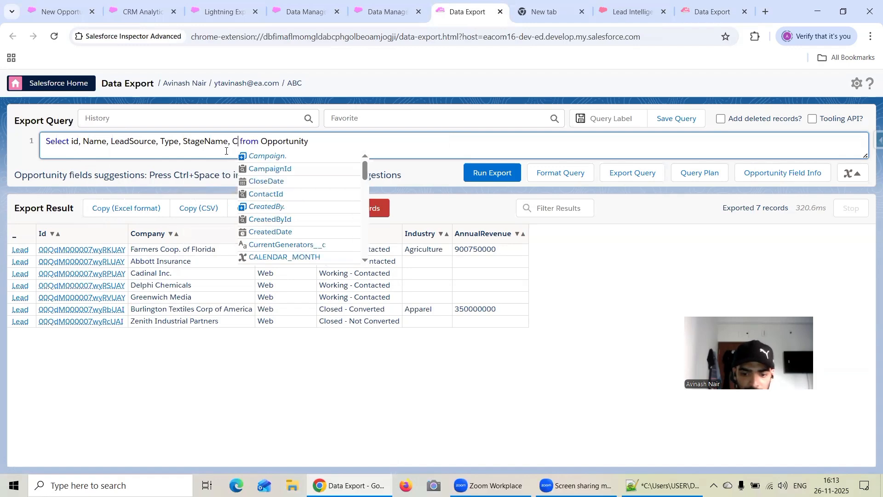
left_click(276, 156)
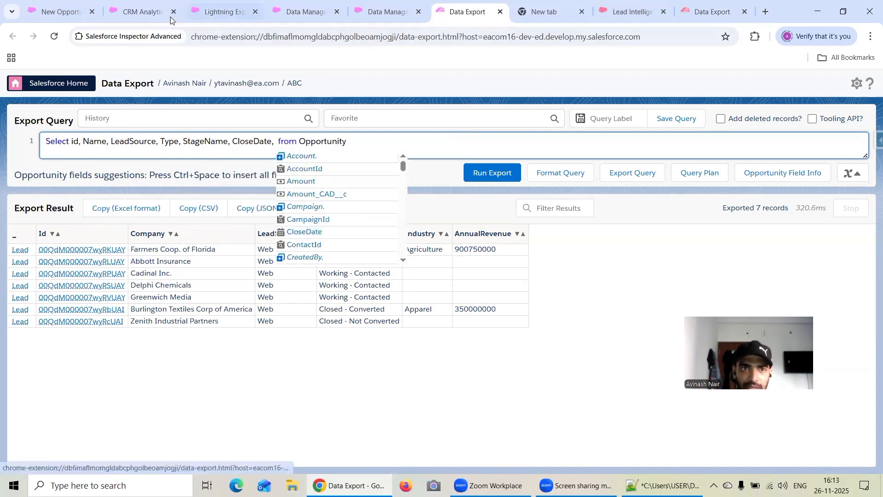
Step: Check the new opportunity form for further fields worth querying
left_click(134, 10)
left_click(53, 9)
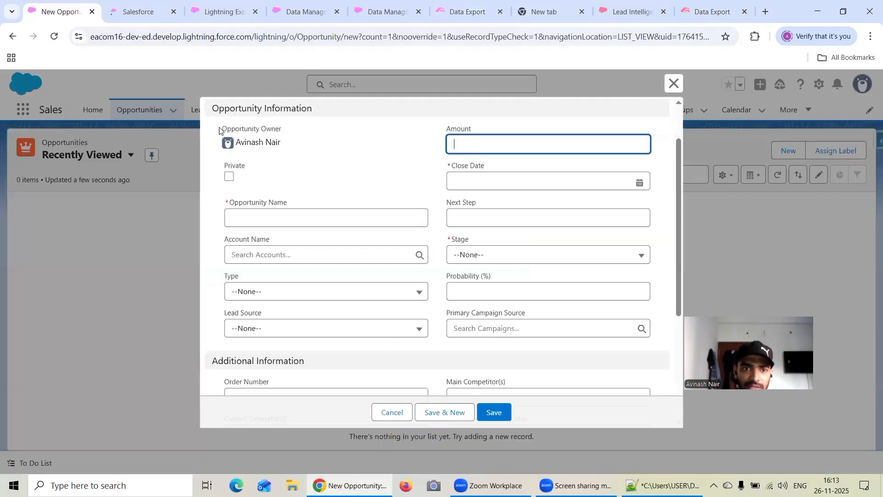
scroll(391, 259, "down", 1)
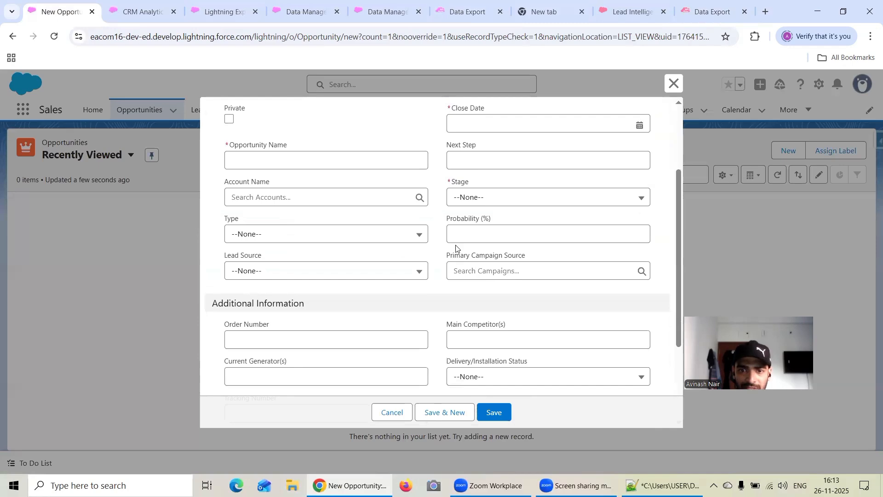
scroll(437, 251, "down", 5)
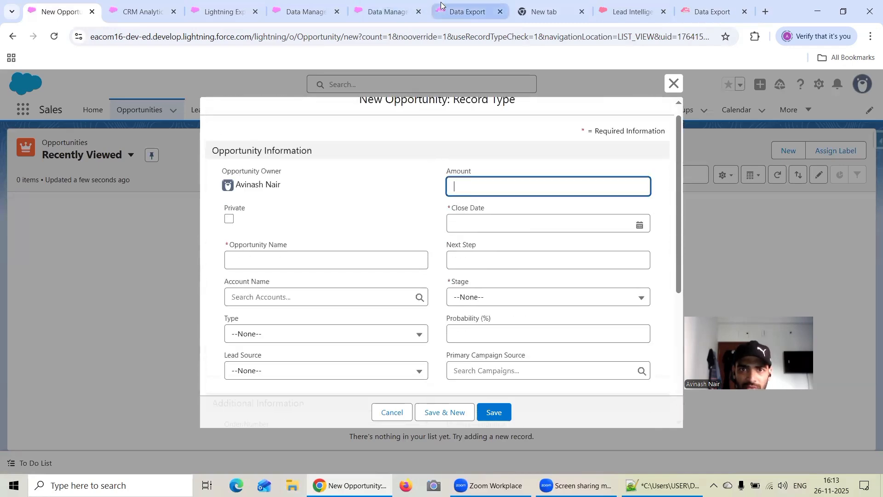
Step: Remove the comma after CloseDate and run the internal org's Opportunity query, examining the exported records from first to last
left_click(465, 12)
left_click(492, 174)
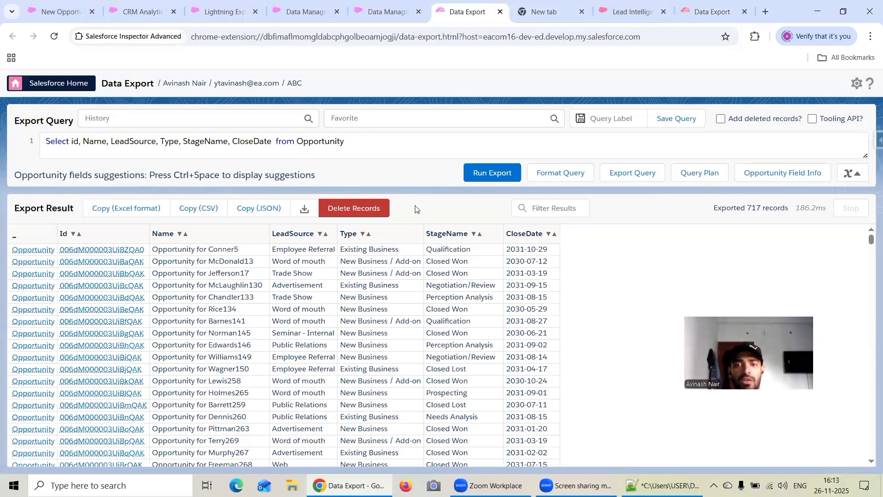
scroll(414, 283, "down", 10)
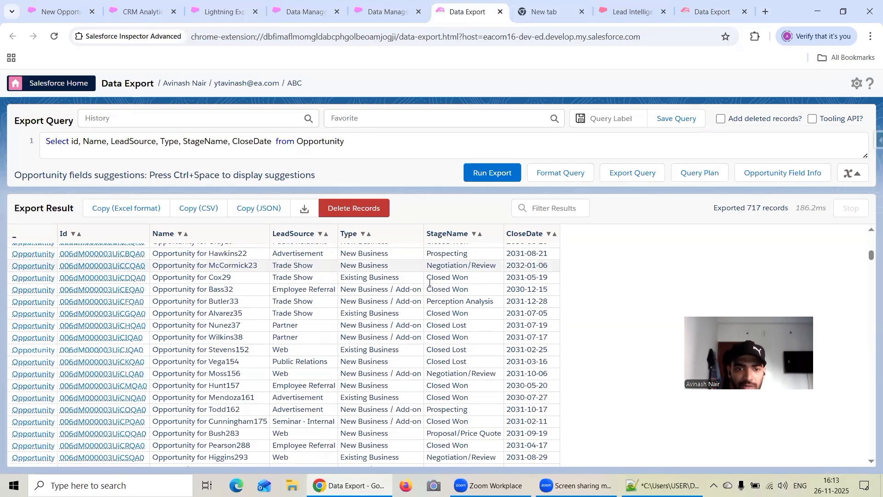
scroll(429, 282, "down", 5)
scroll(512, 313, "down", 15)
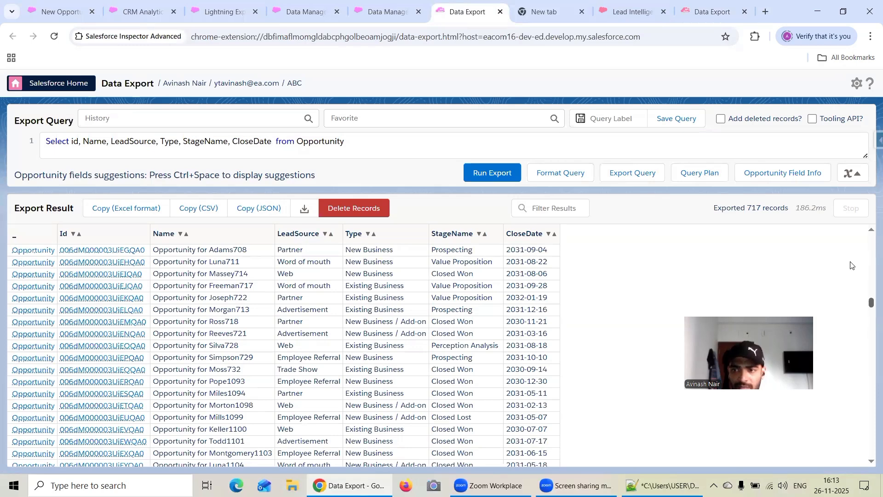
left_click_drag(871, 308, 871, 449)
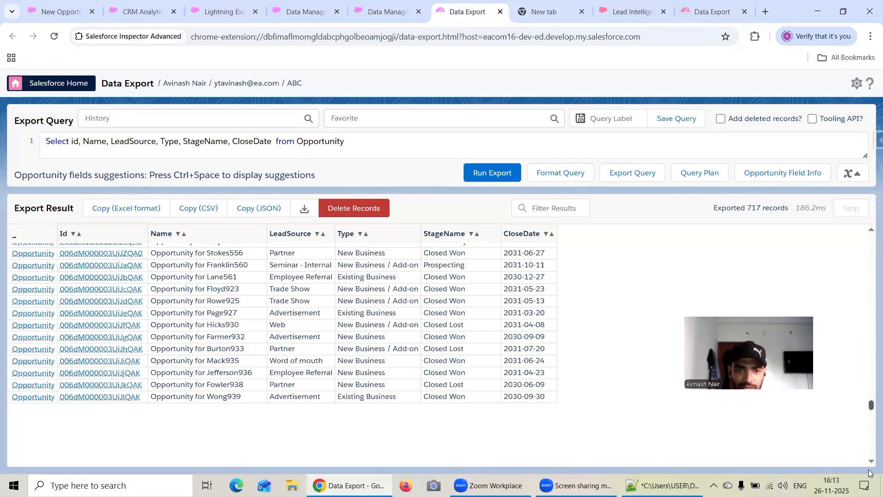
scroll(832, 405, "down", 10)
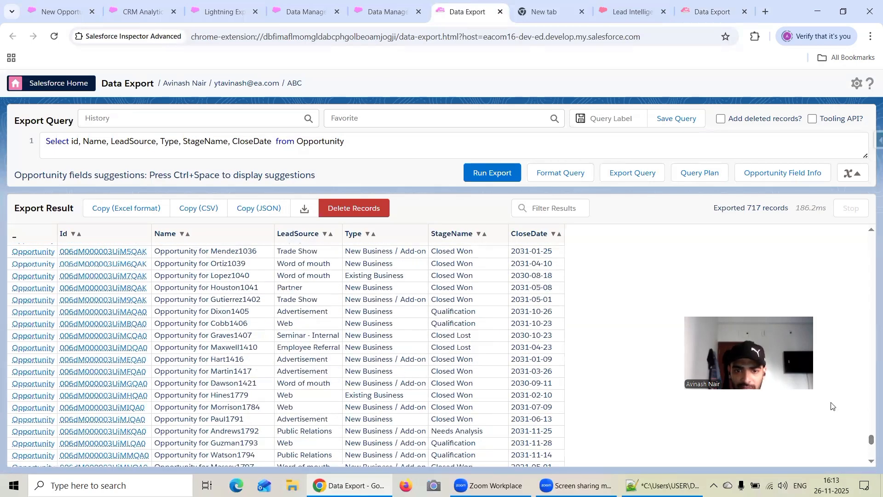
scroll(819, 413, "down", 1)
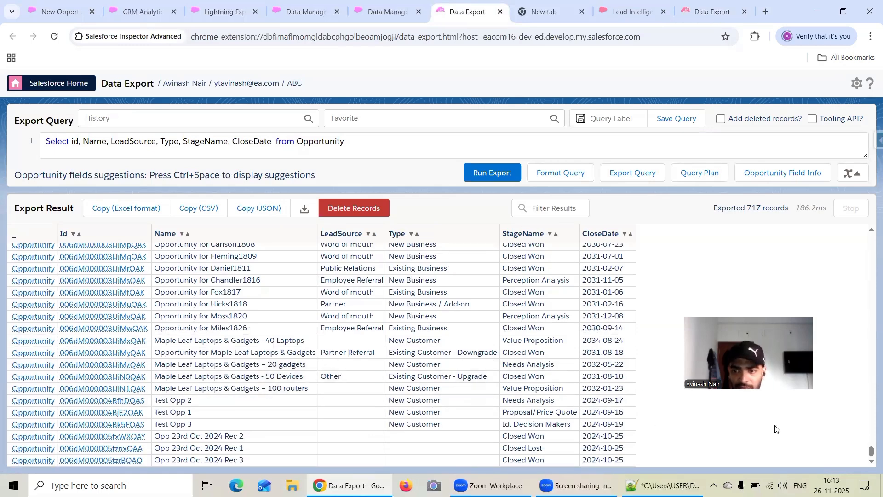
left_click_drag(871, 448, 861, 196)
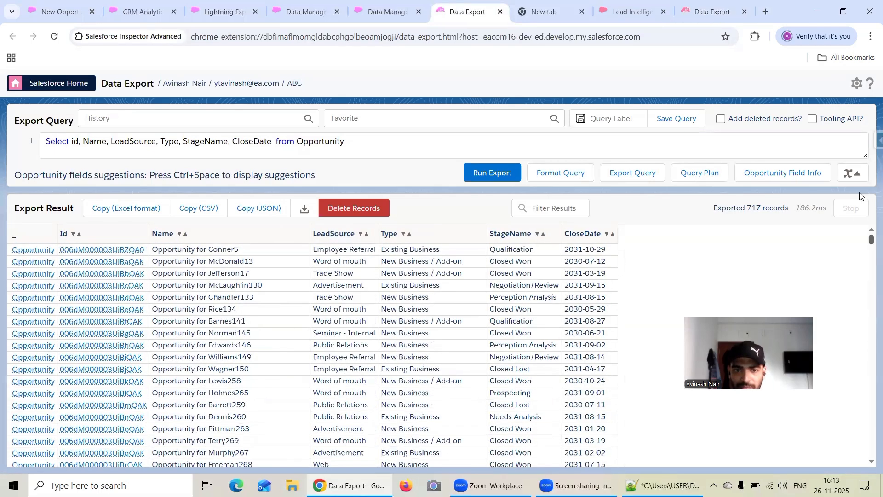
Step: Copy the Opportunity query into a duplicate of the external org's data export page, replacing the Lead query there
left_click_drag(350, 143, 35, 152)
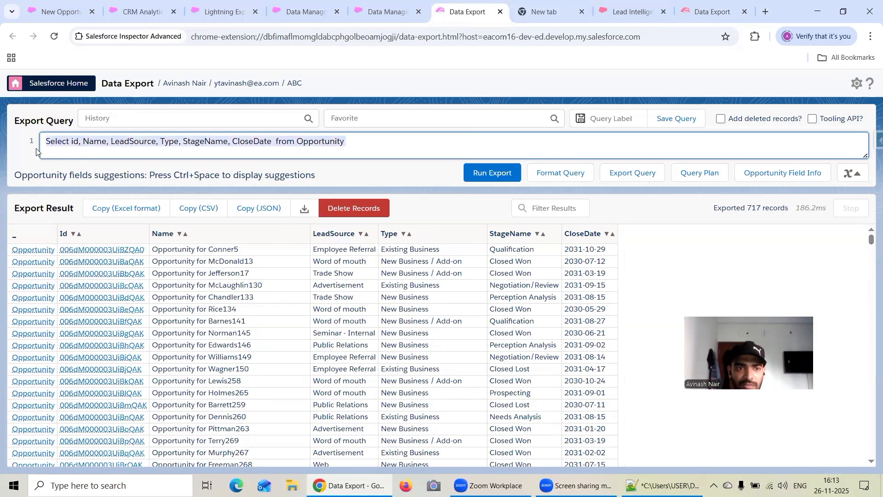
left_click(711, 13)
right_click(711, 13)
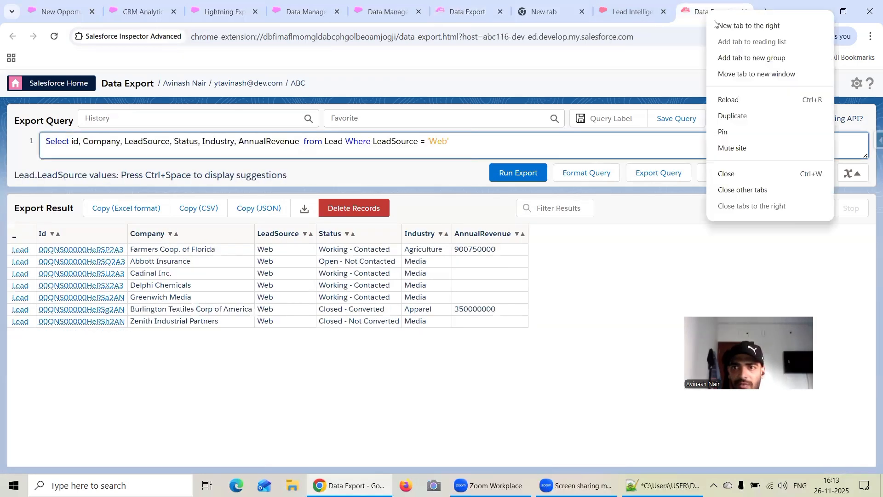
left_click(736, 116)
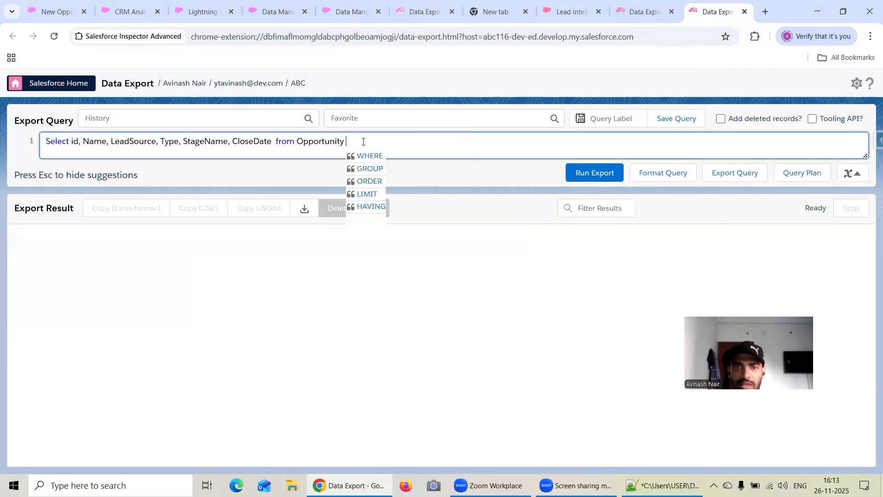
left_click_drag(363, 142, 28, 143)
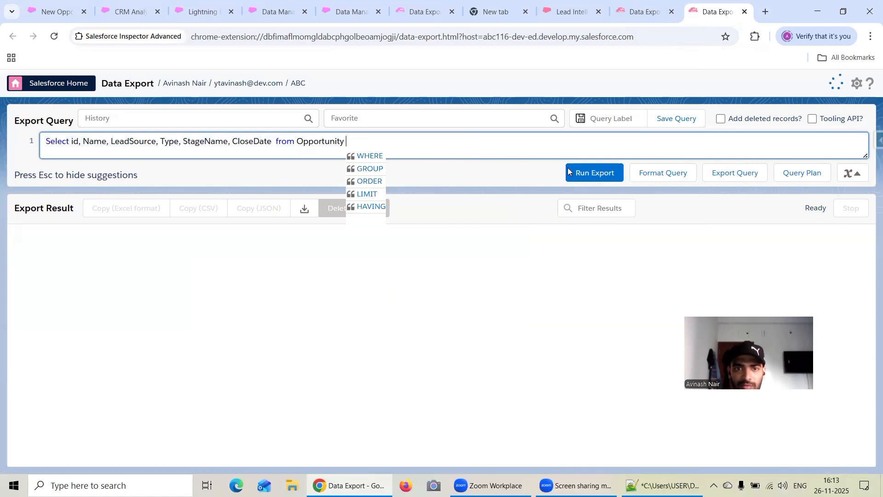
Step: Run the Opportunity query in the external org and look through the exported records
left_click(592, 174)
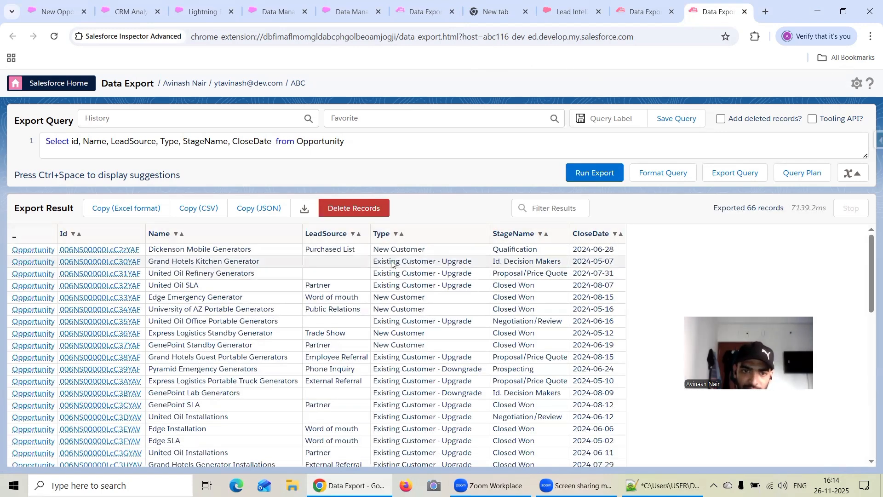
scroll(361, 263, "down", 5)
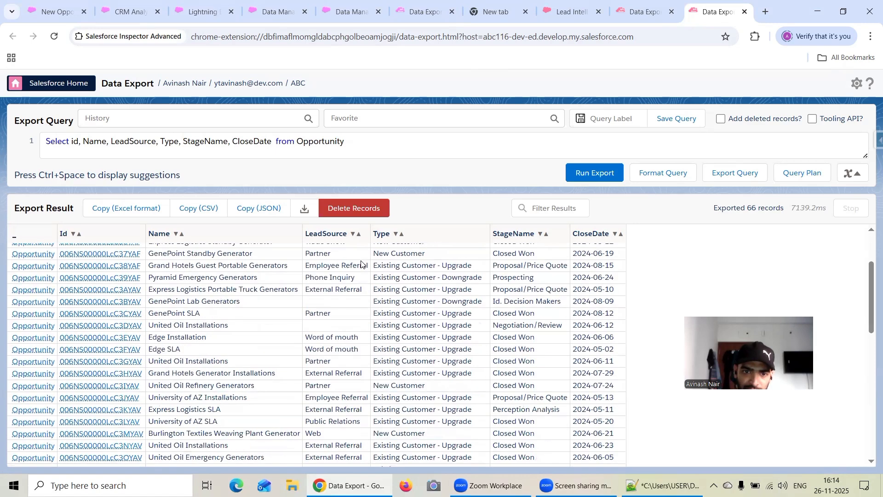
scroll(385, 302, "down", 5)
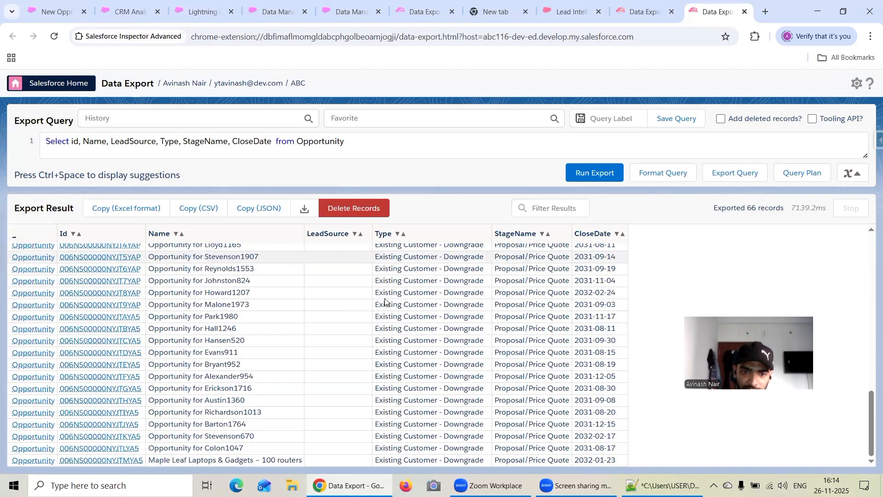
Step: Examine the LeadSource and Type values across the external org's exported opportunities, from first to last record
scroll(384, 301, "up", 5)
scroll(385, 302, "down", 6)
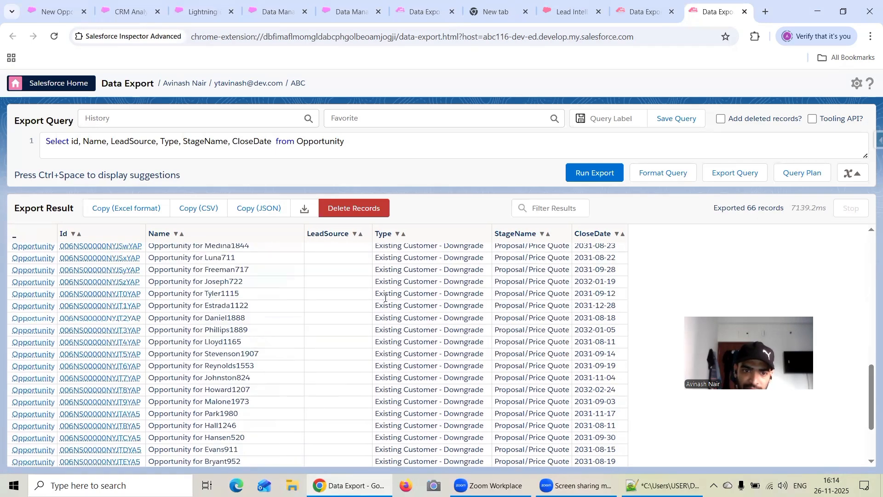
scroll(385, 299, "up", 4)
scroll(386, 299, "up", 7)
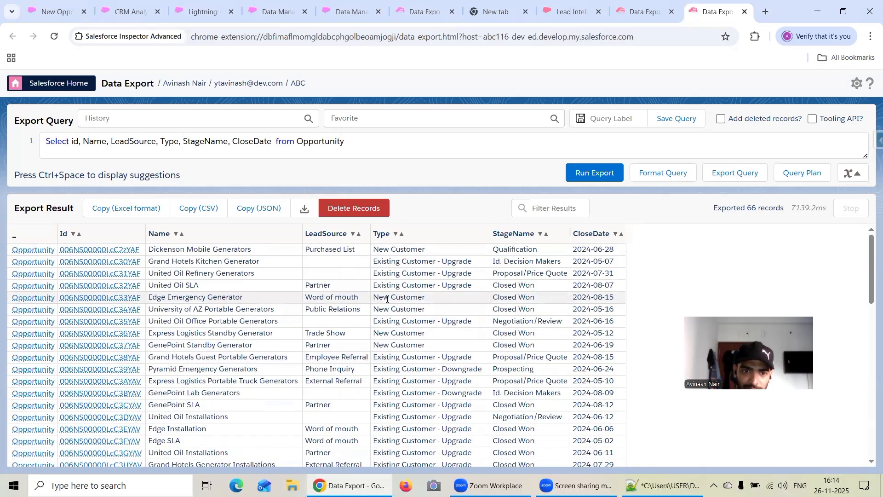
scroll(387, 299, "down", 5)
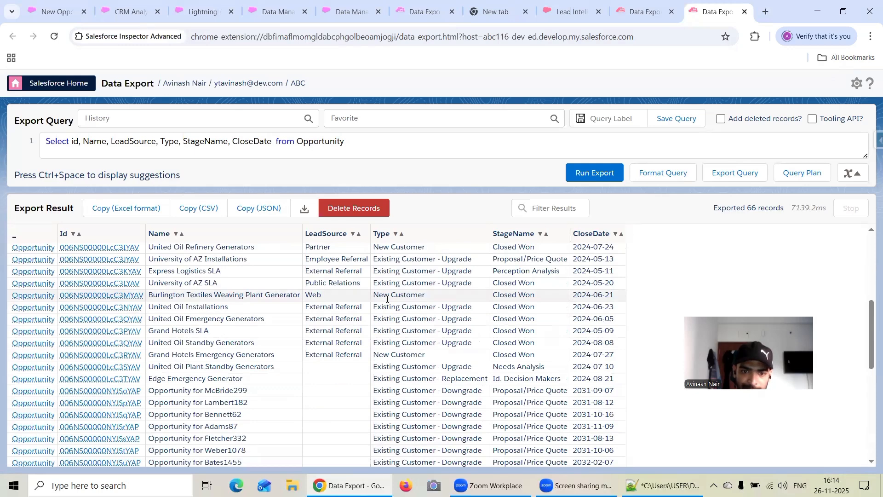
scroll(387, 299, "down", 3)
scroll(387, 299, "down", 3)
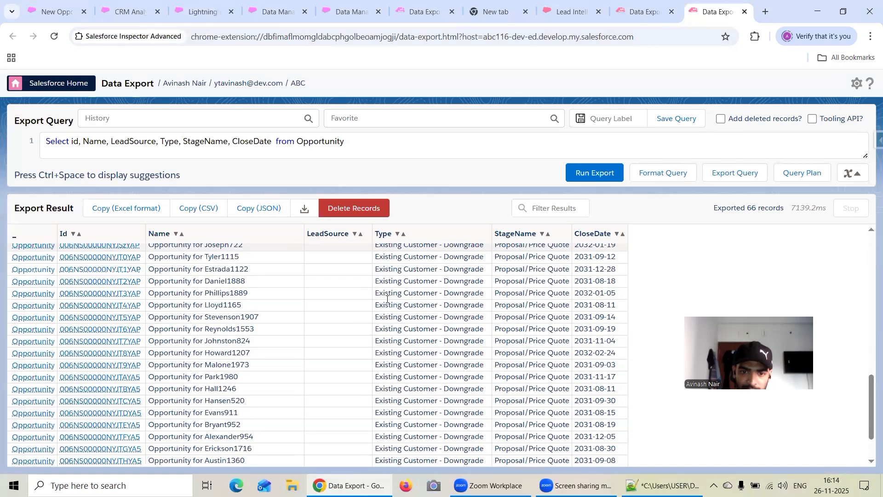
scroll(387, 299, "up", 4)
scroll(387, 299, "up", 3)
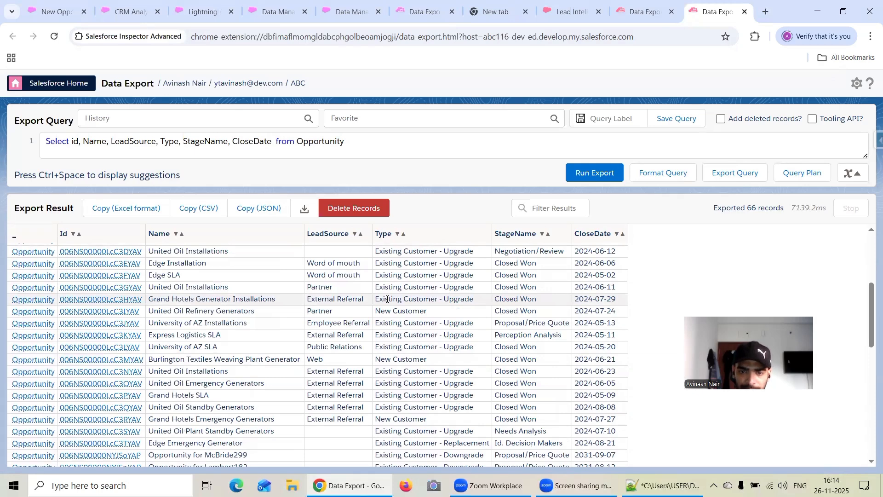
scroll(387, 299, "up", 5)
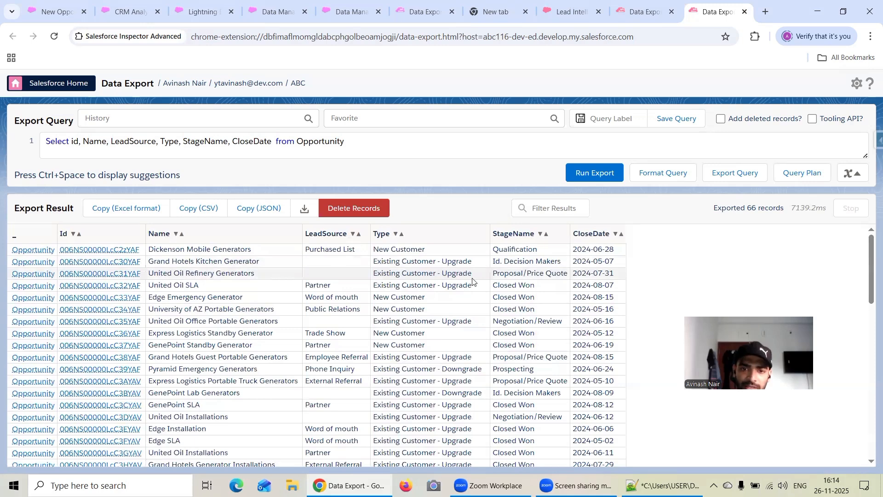
scroll(473, 280, "down", 5)
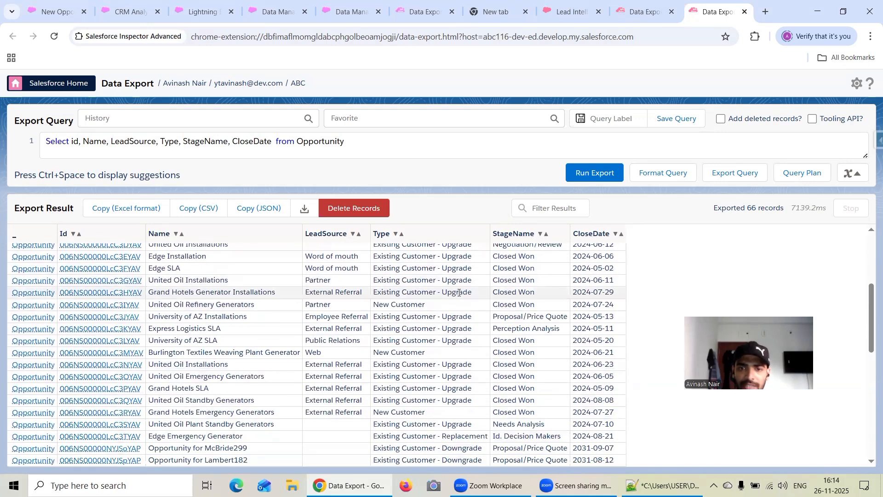
scroll(459, 290, "down", 3)
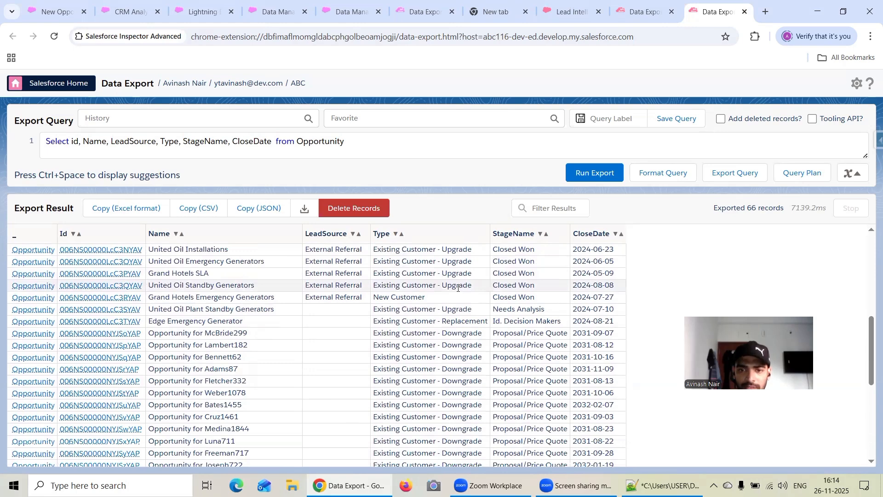
scroll(458, 288, "down", 5)
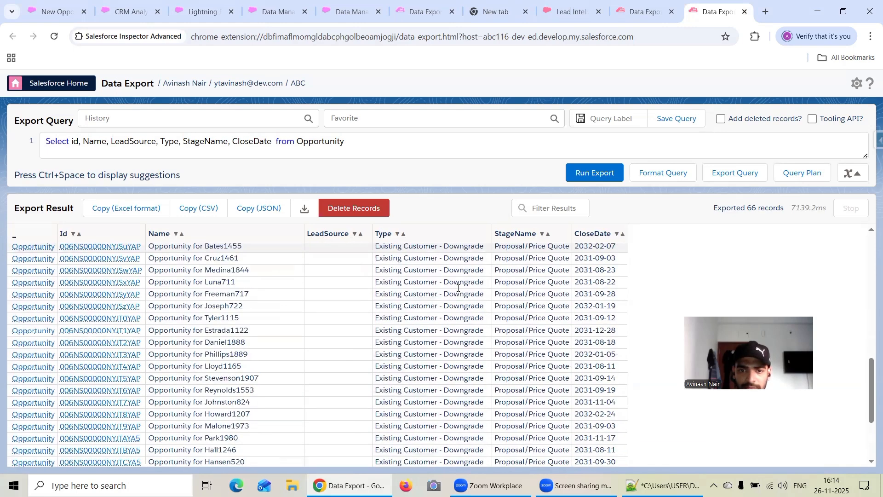
scroll(458, 288, "up", 10)
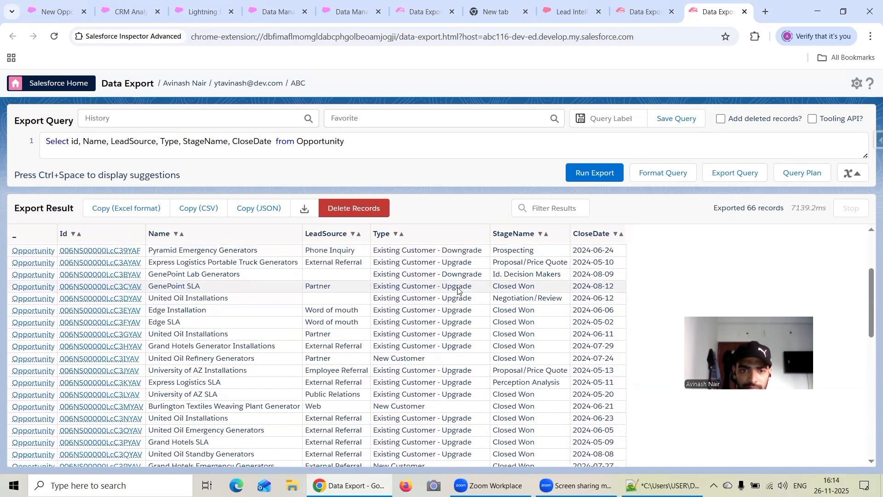
scroll(457, 289, "up", 4)
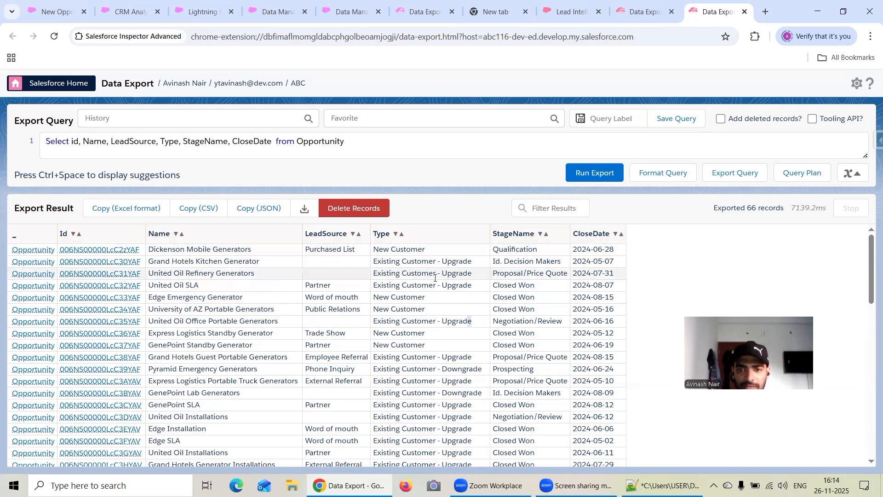
Step: Check the StageName values of the external org's exported opportunities for a stage suitable as a filter
scroll(460, 285, "down", 12)
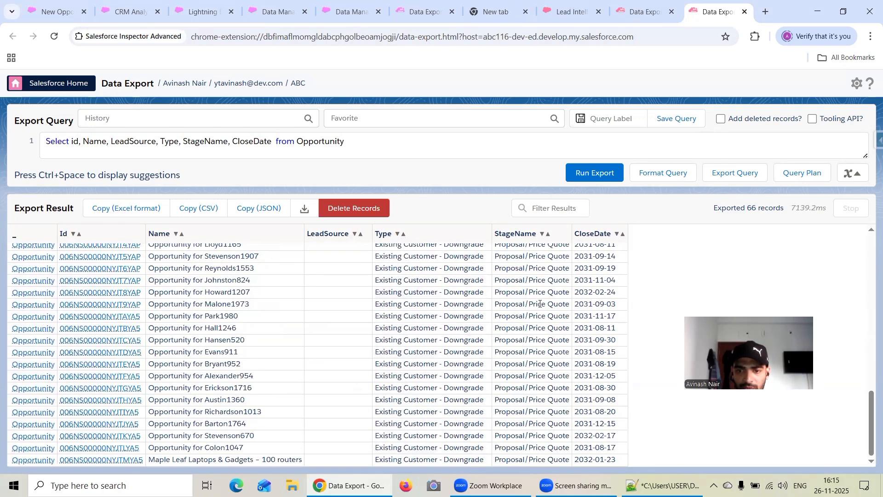
scroll(540, 303, "up", 7)
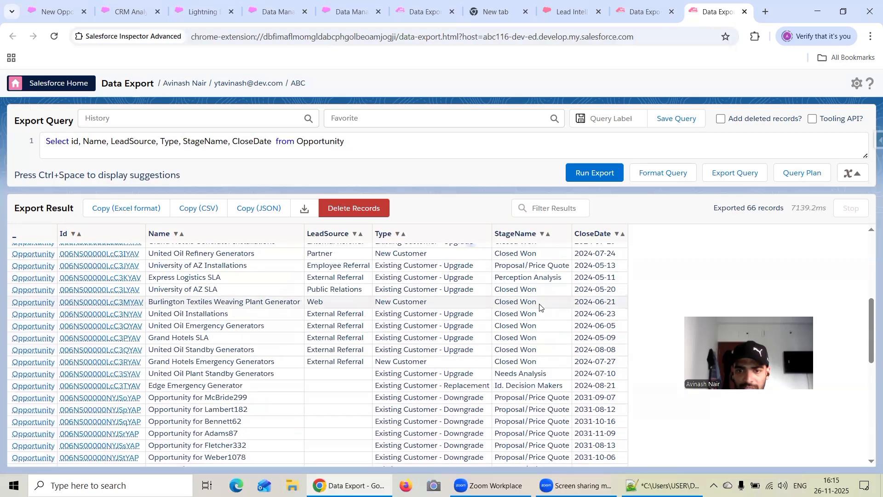
scroll(540, 307, "up", 6)
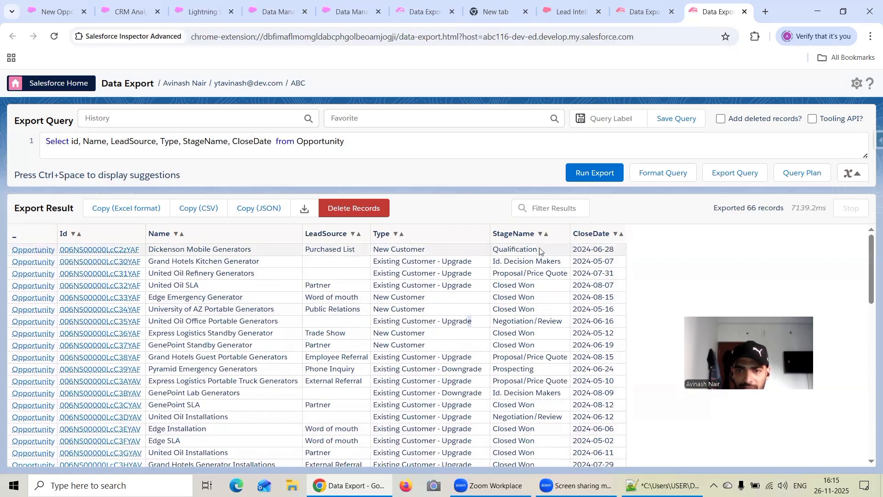
left_click_drag(540, 249, 490, 251)
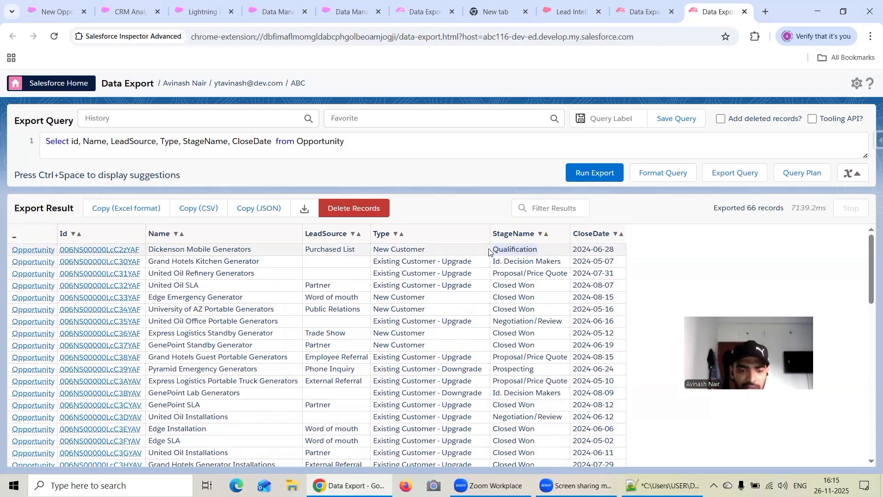
Step: Add the condition Where StageName = 'Prospecting' to the external org's Opportunity query and run it
left_click(354, 142)
type("Whe")
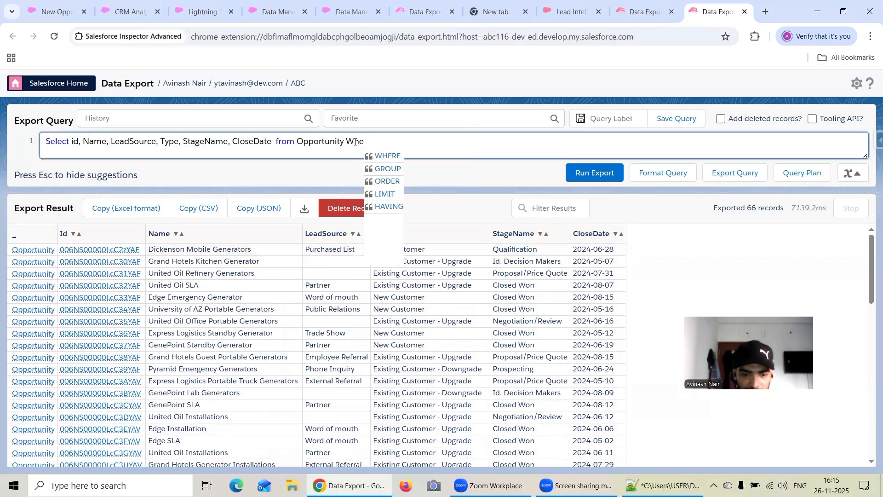
type("re Stage")
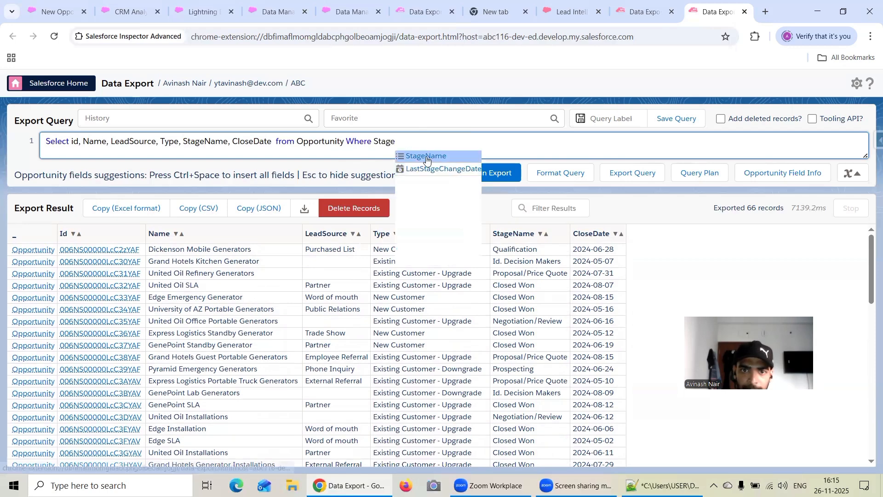
left_click(458, 155)
type("= ")
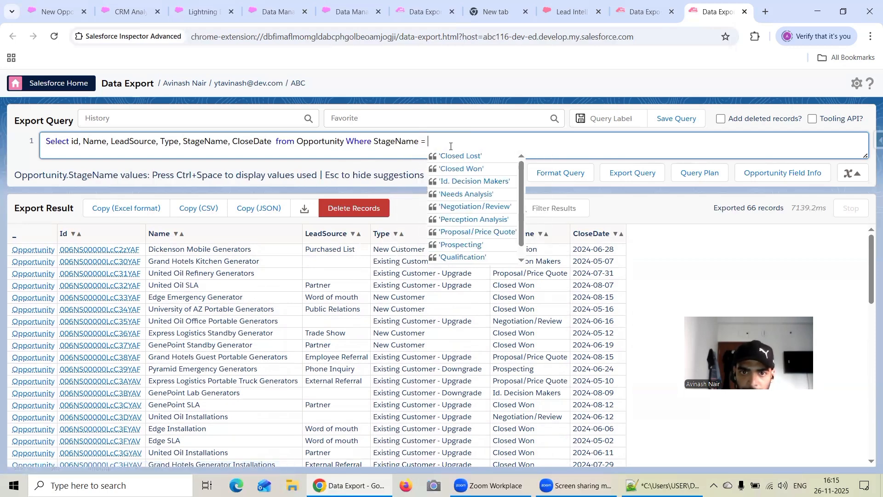
type("'Pr")
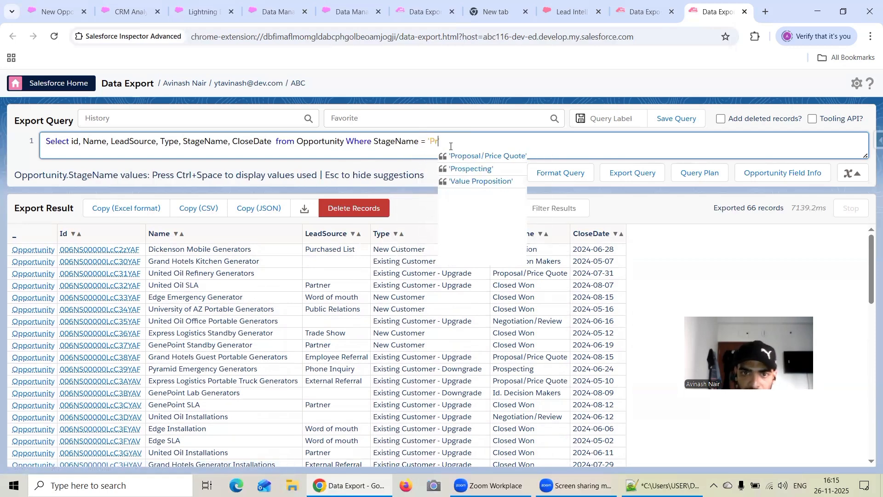
left_click(495, 169)
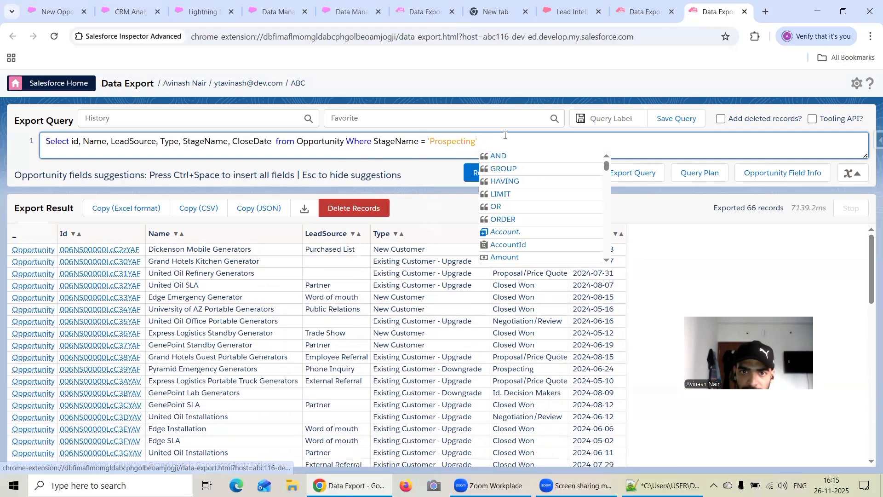
key("Escape")
left_click(493, 173)
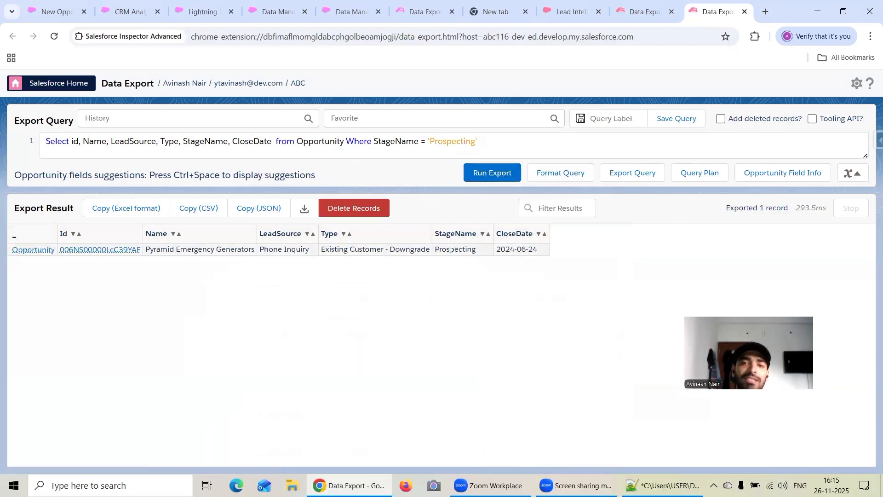
Step: Change the StageName condition to 'Qualification' in the external org's Opportunity query and run it
left_click(474, 144)
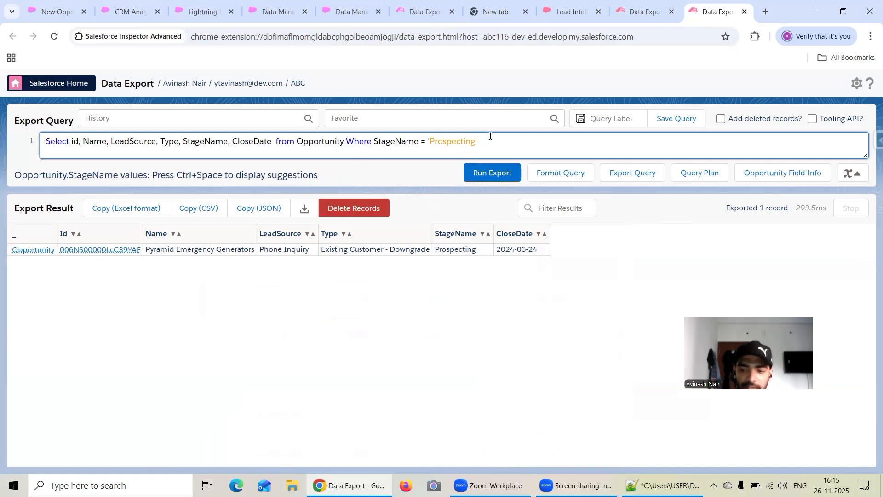
key("BackSpace")
key("BackSpace")
key("BackSpace")
key("BackSpace")
key("BackSpace")
key("BackSpace")
key("BackSpace")
key("BackSpace")
key("BackSpace")
key("BackSpace")
key("BackSpace")
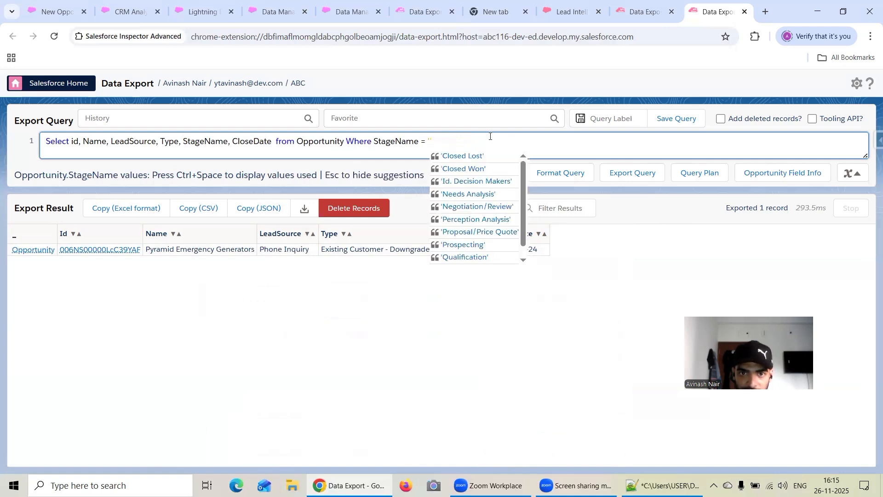
type("Quali")
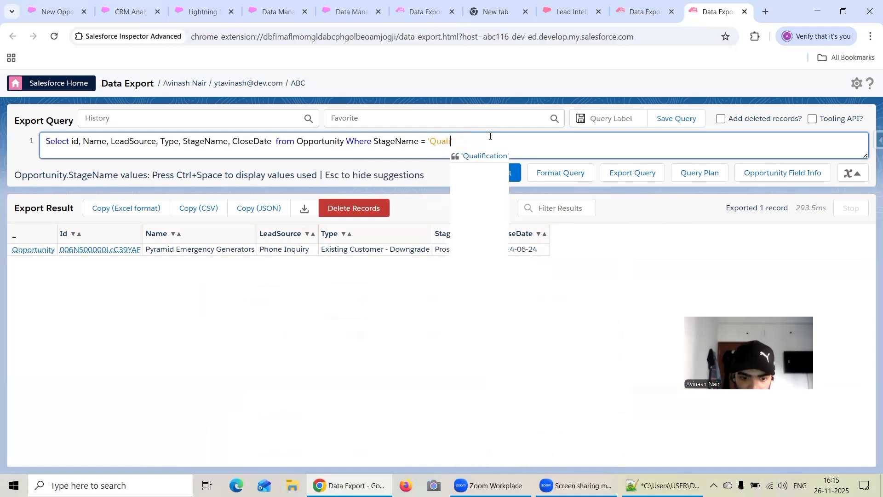
type("fication")
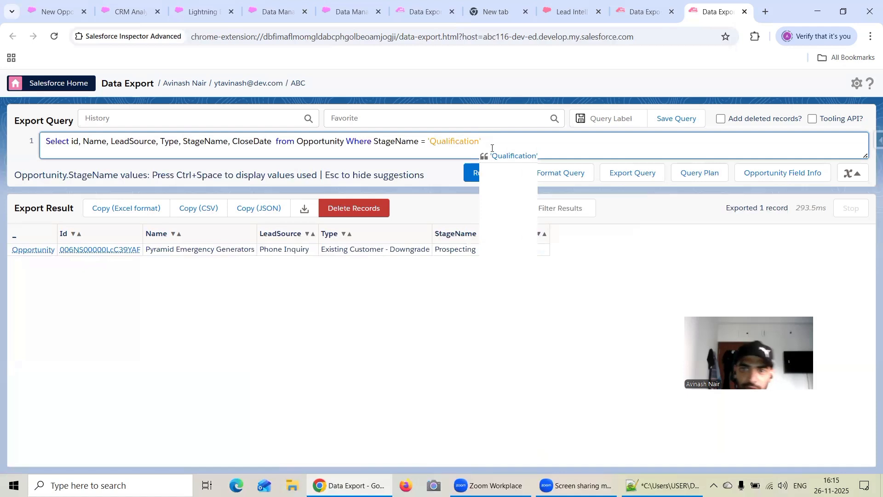
type("'")
left_click(476, 178)
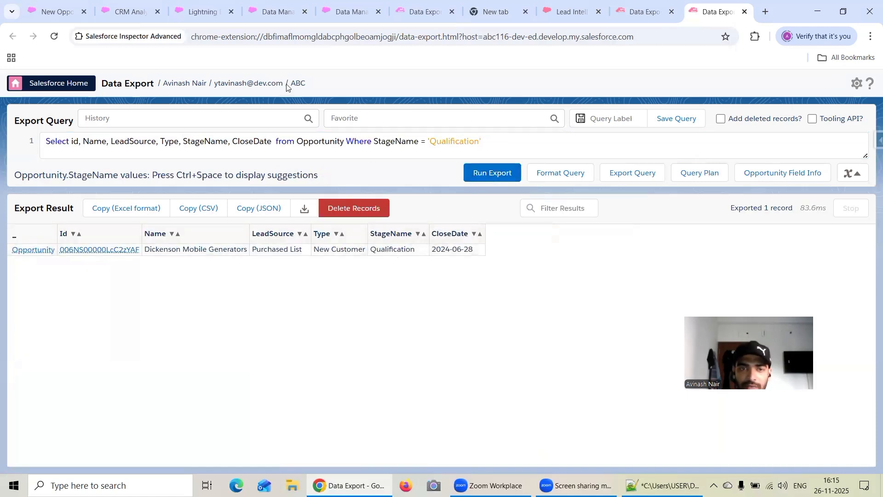
Step: Copy the condition Where StageName = 'Qualification' from the external org's Opportunity query
left_click(129, 12)
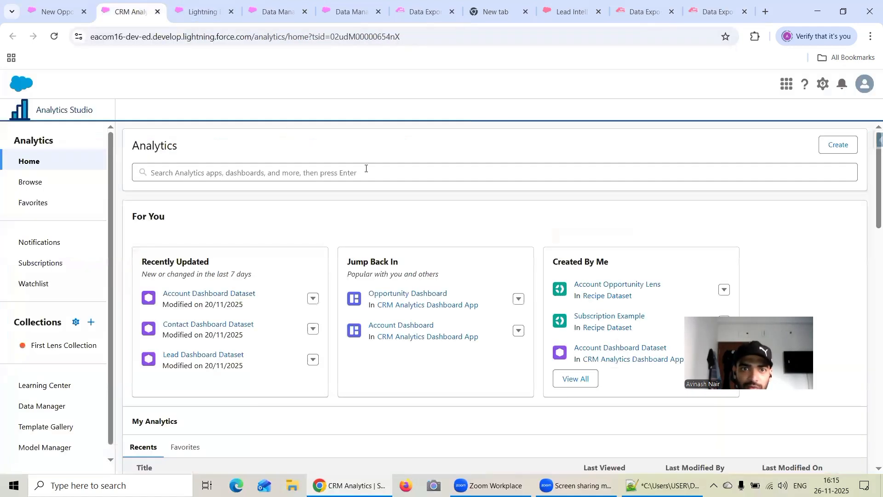
left_click(409, 19)
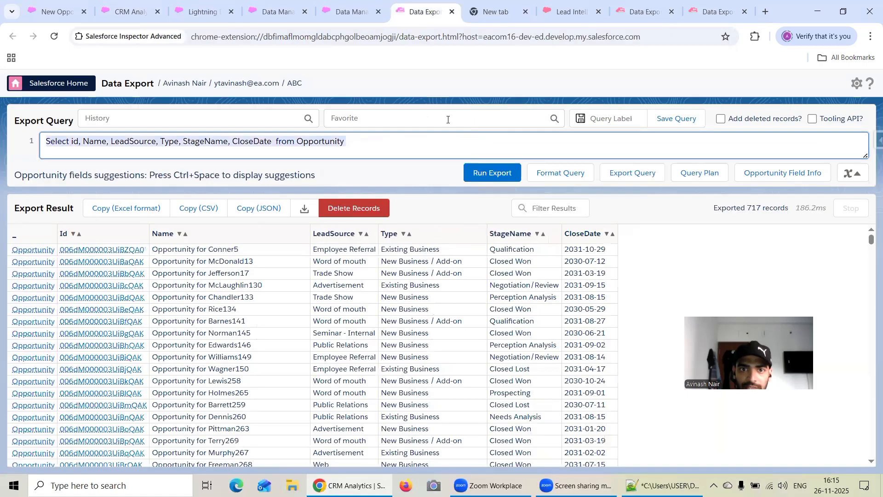
left_click(699, 20)
left_click_drag(507, 141, 350, 142)
key("ctrl+c")
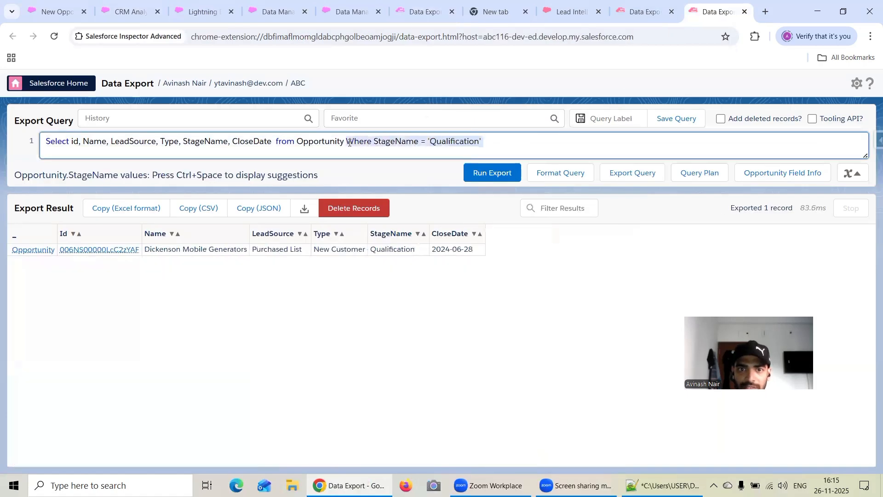
Step: Append the copied StageName condition to the internal org's Opportunity query, run it, and return to the external org's Opportunity export
left_click(345, 17)
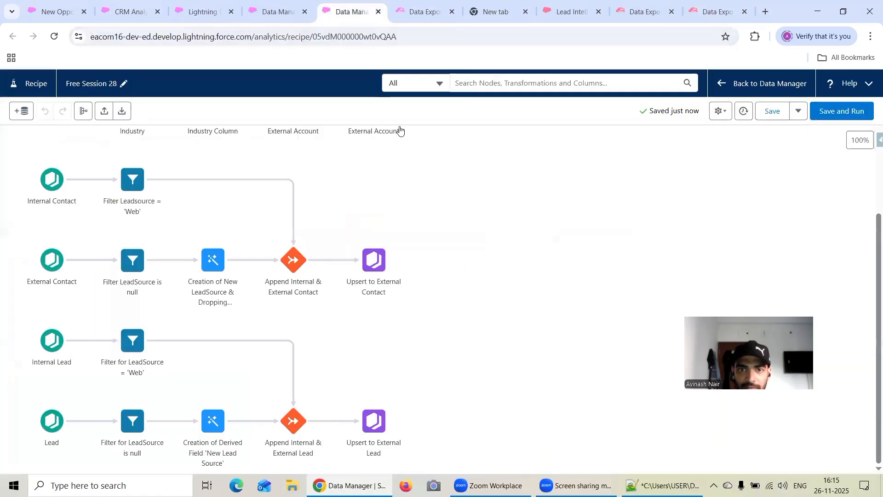
left_click(401, 17)
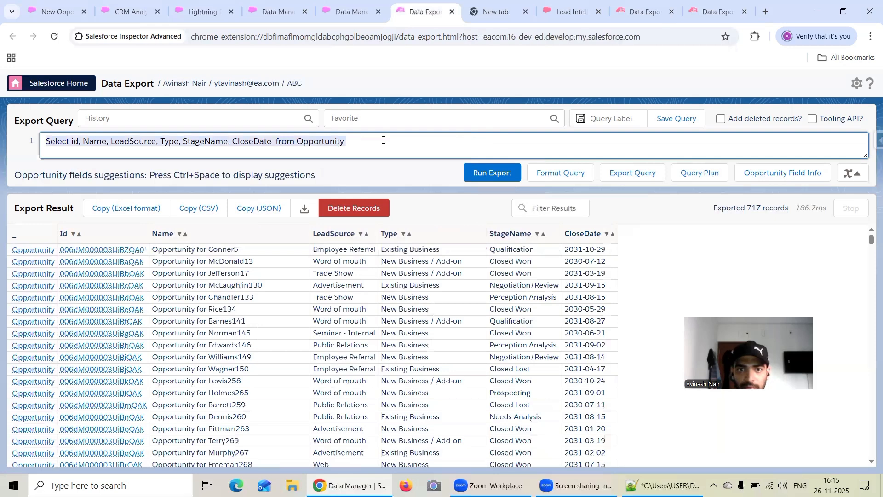
left_click(383, 140)
key("ctrl+v")
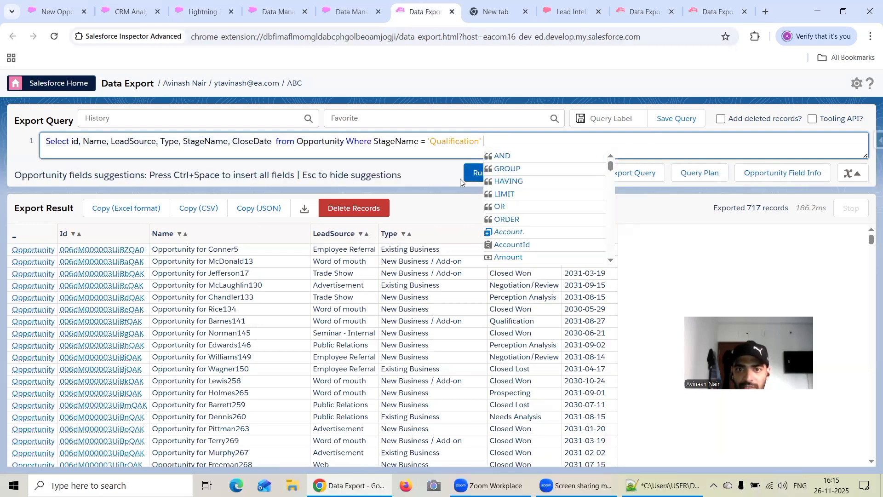
left_click(475, 175)
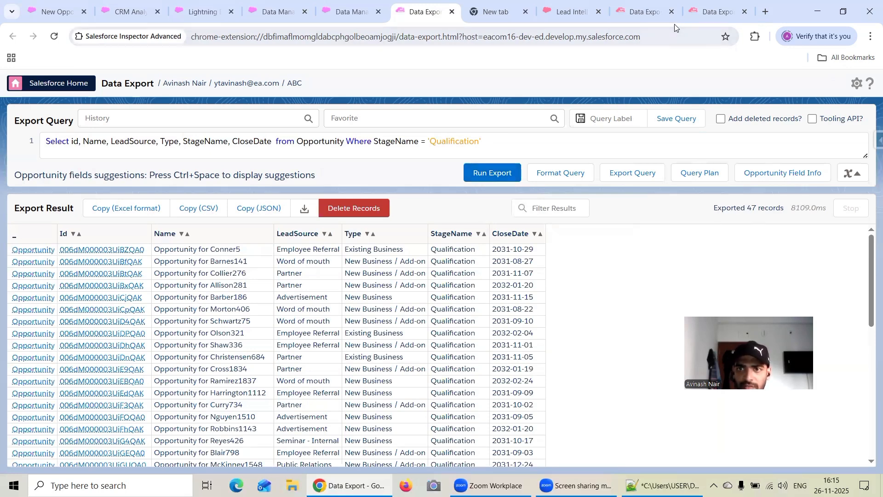
left_click(654, 16)
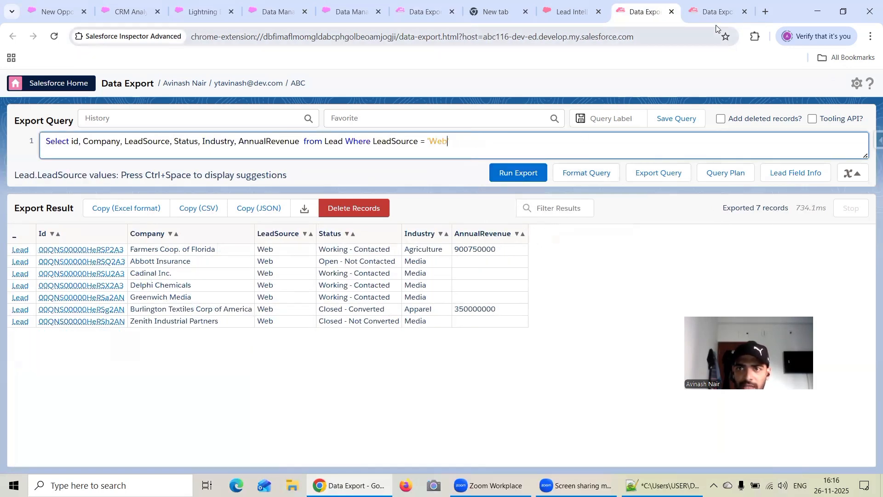
left_click(716, 12)
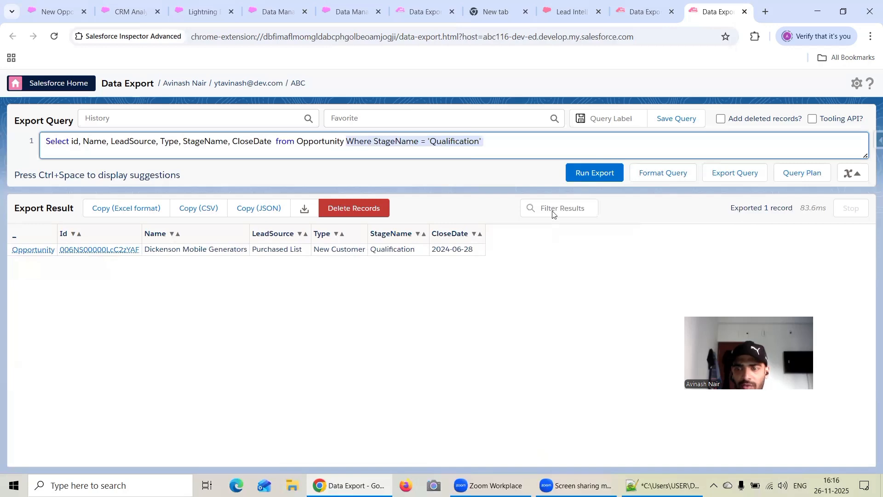
Step: Review the internal org's Opportunity export results filtered by stage Qualification, checking their LeadSource values
left_click(275, 13)
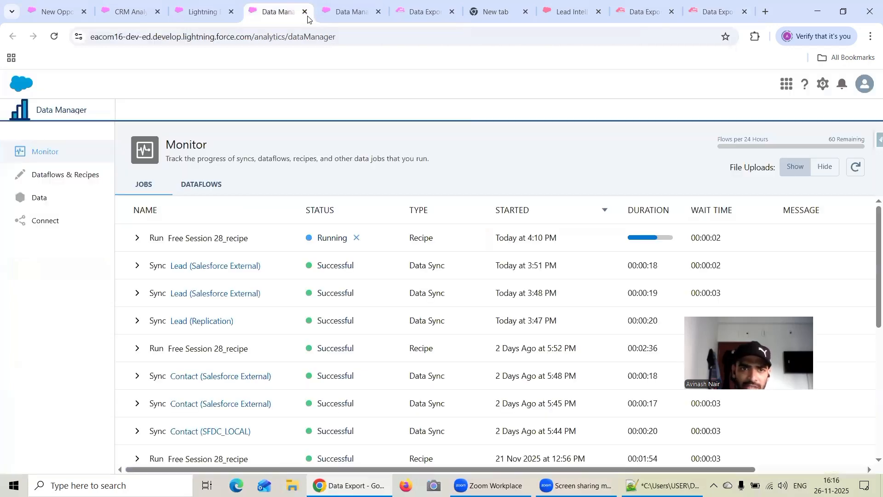
left_click(338, 14)
left_click(420, 12)
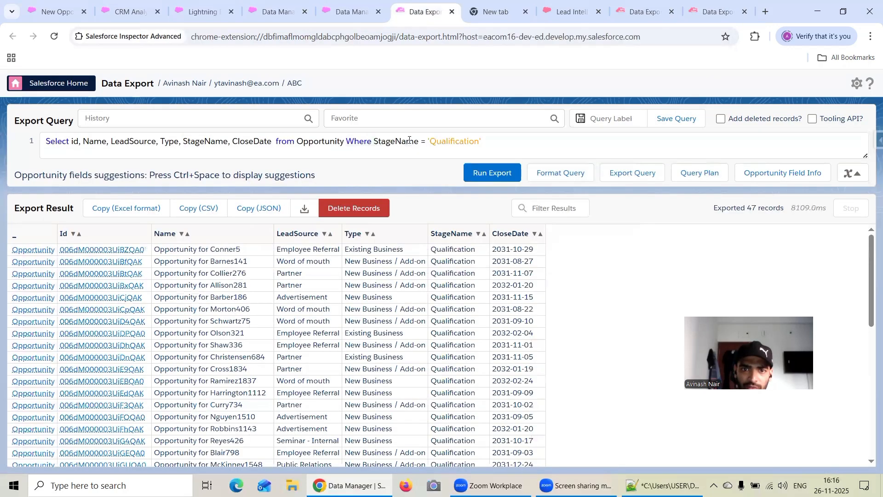
scroll(449, 300, "down", 7)
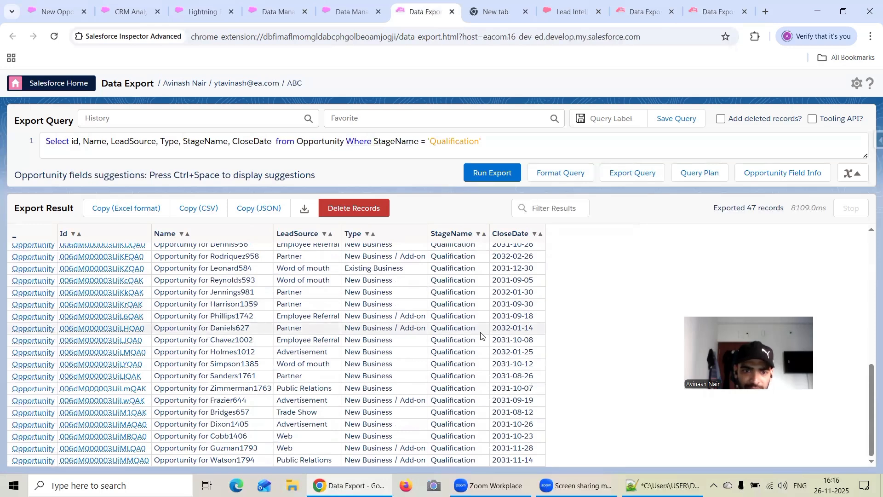
scroll(481, 337, "up", 1)
scroll(481, 337, "up", 7)
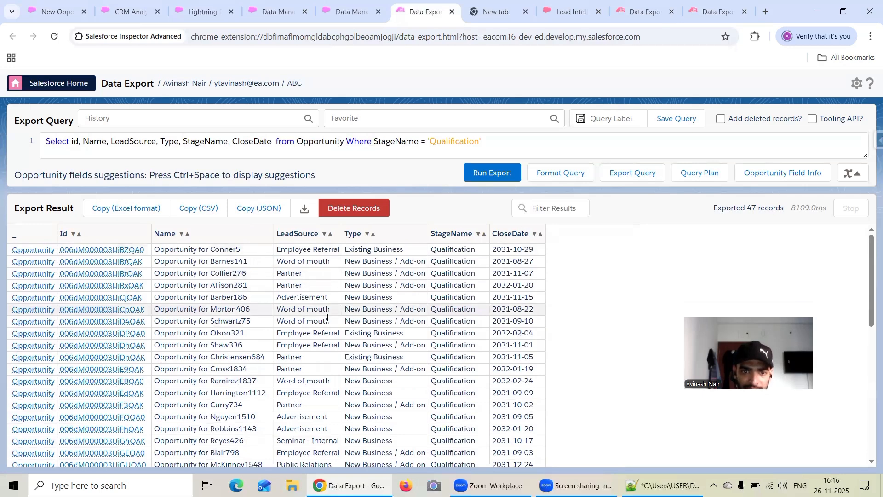
scroll(332, 299, "down", 7)
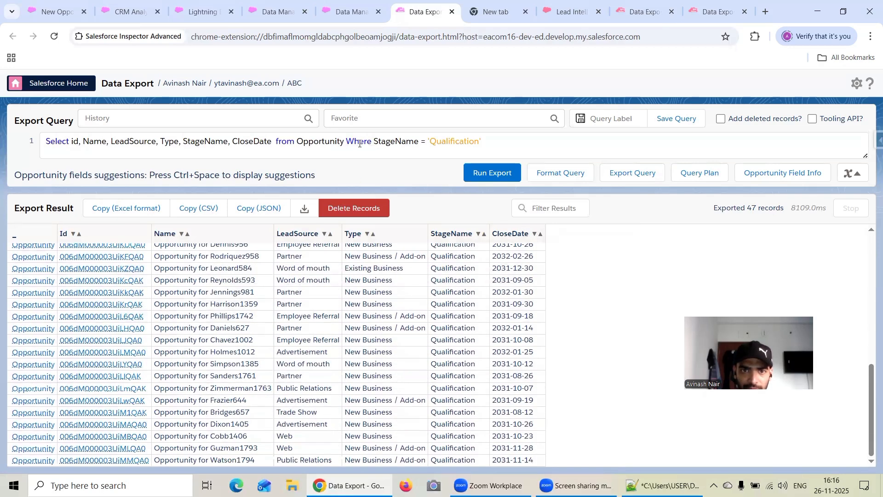
Step: Append the condition and LeadSource = 'Partner' to the internal org's Opportunity query and run it
left_click(500, 140)
type("and Lead")
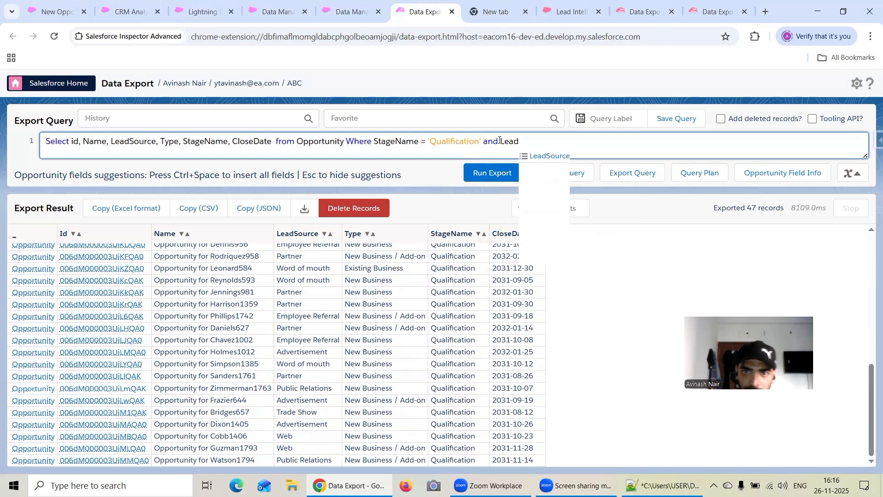
left_click(545, 156)
type("= ''")
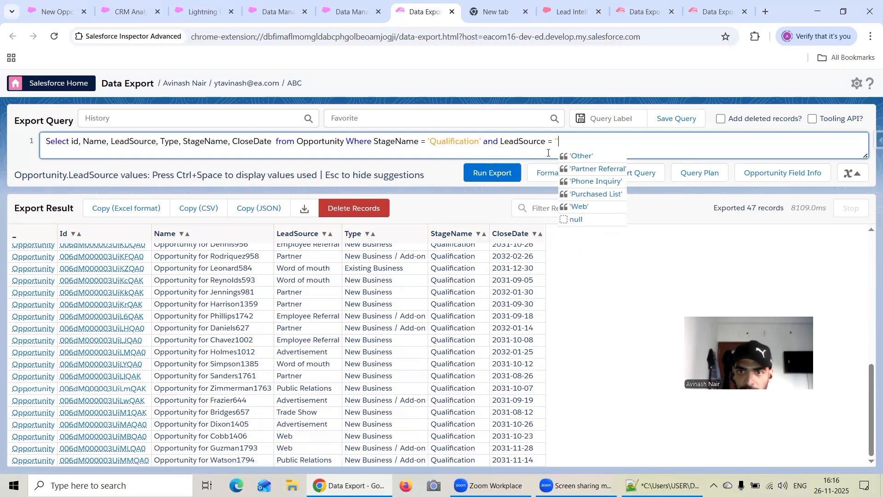
type("Oar")
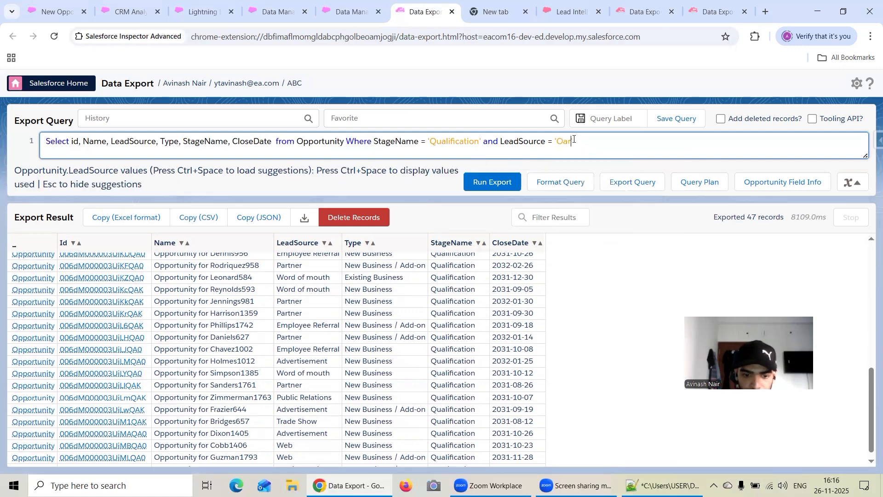
type("tbe=")
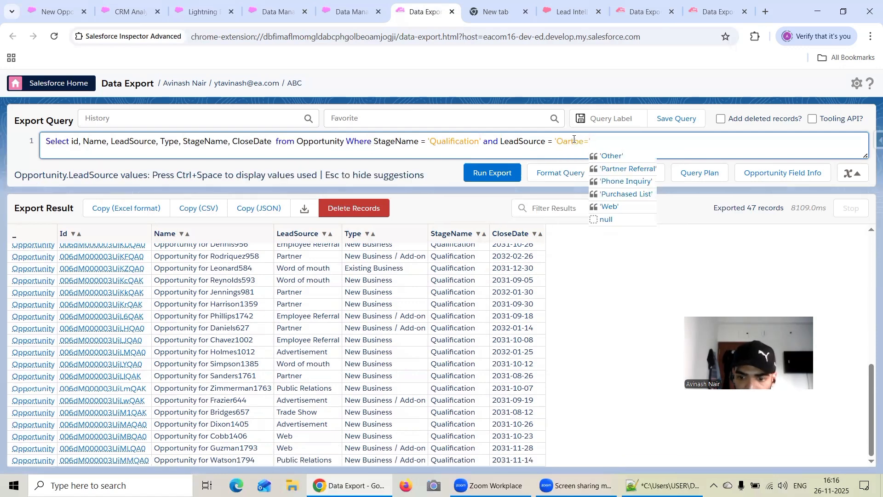
type("=")
key("BackSpace")
key("BackSpace")
key("BackSpace")
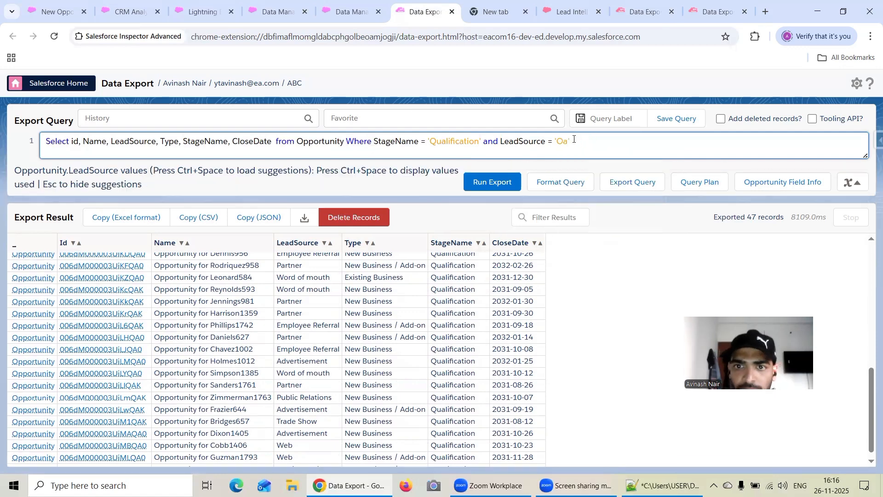
key("BackSpace")
key("BackSpace")
type("Part")
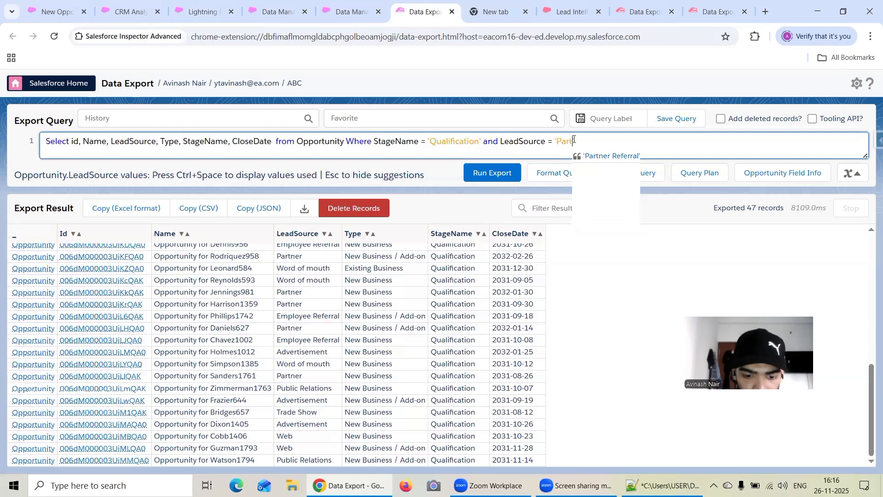
type("ner'")
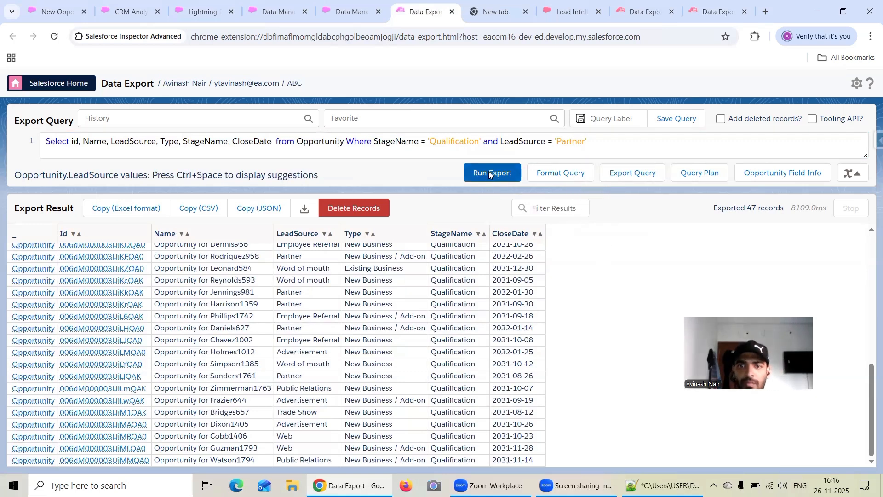
left_click(491, 174)
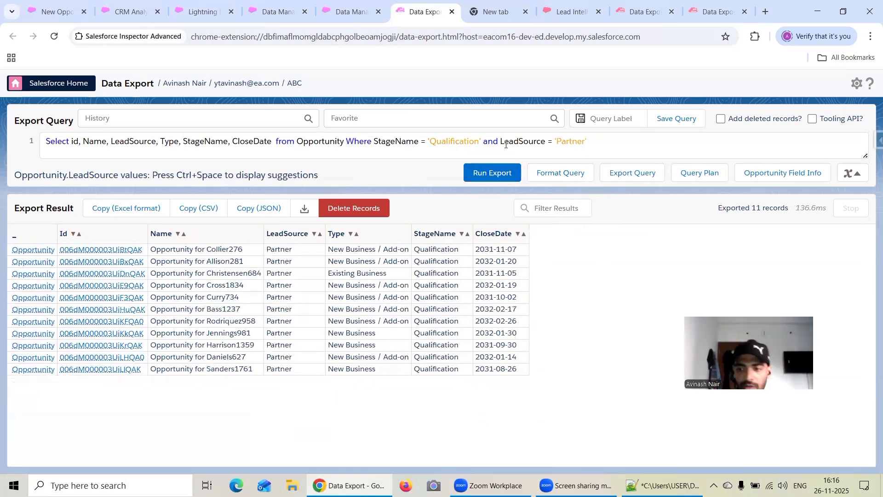
Step: Refresh the job monitor in Data Manager and rerun the external org's Lead query for LeadSource 'Web'
left_click(647, 16)
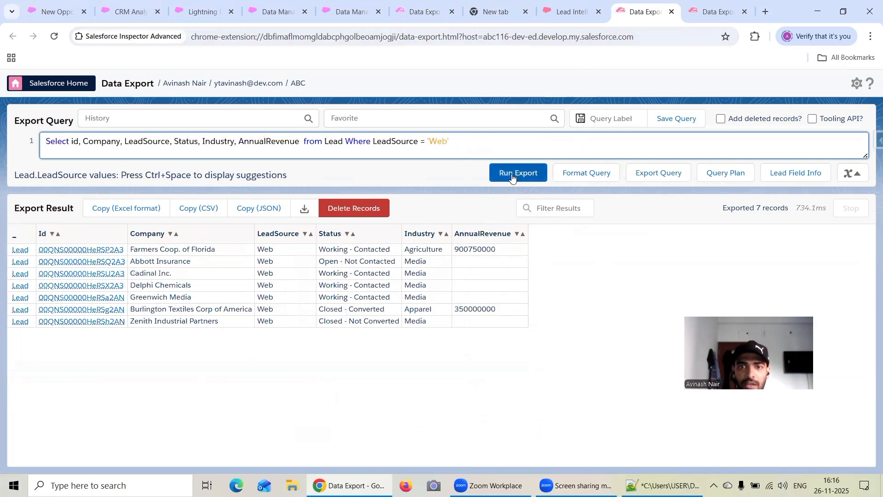
left_click(276, 14)
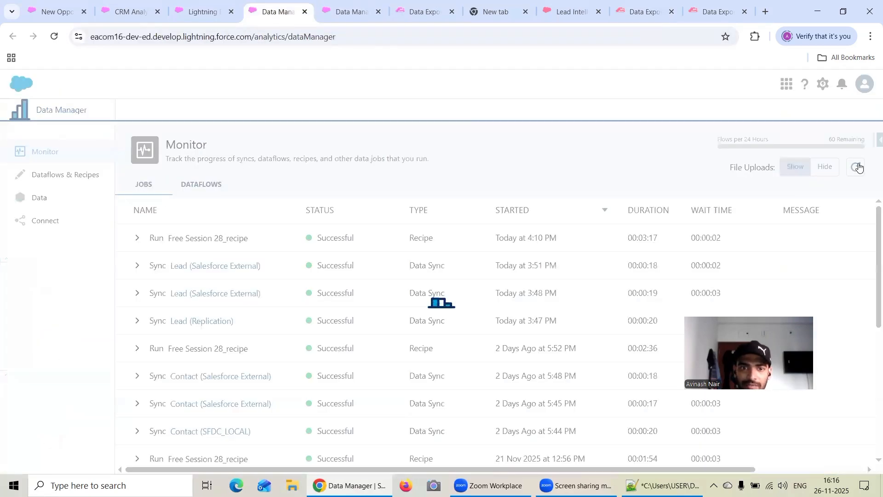
left_click(627, 16)
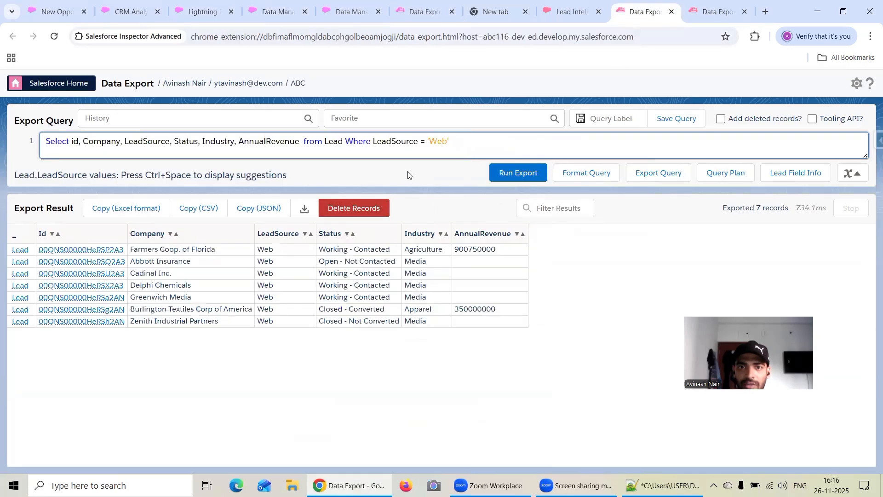
left_click(515, 173)
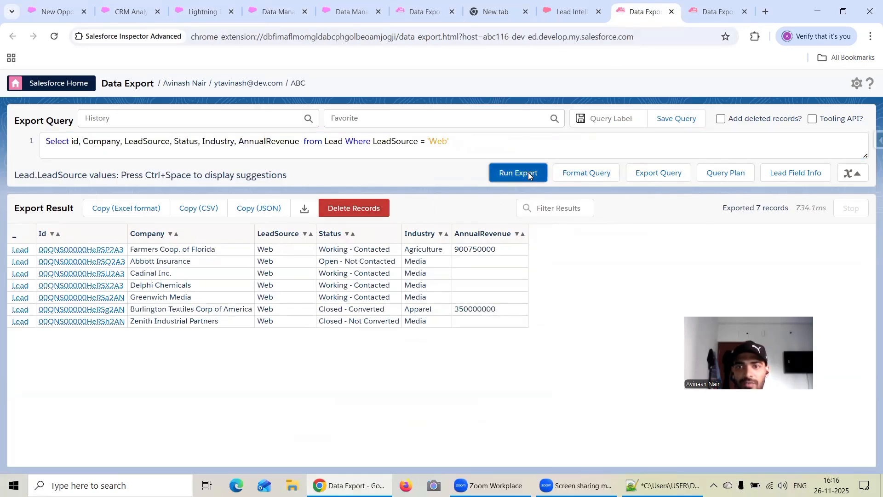
Step: Remove the Where condition from the external org's Lead query, run it for all leads, and close that export page
left_click_drag(450, 143, 346, 143)
key("BackSpace")
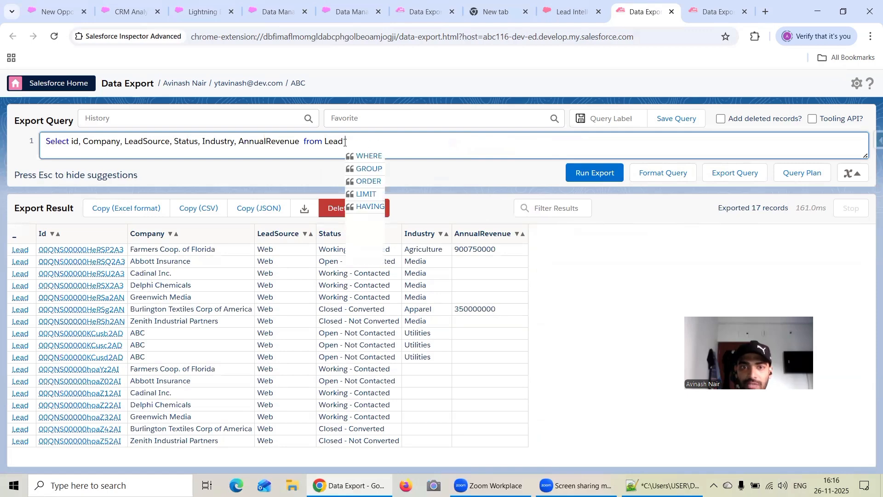
left_click(596, 172)
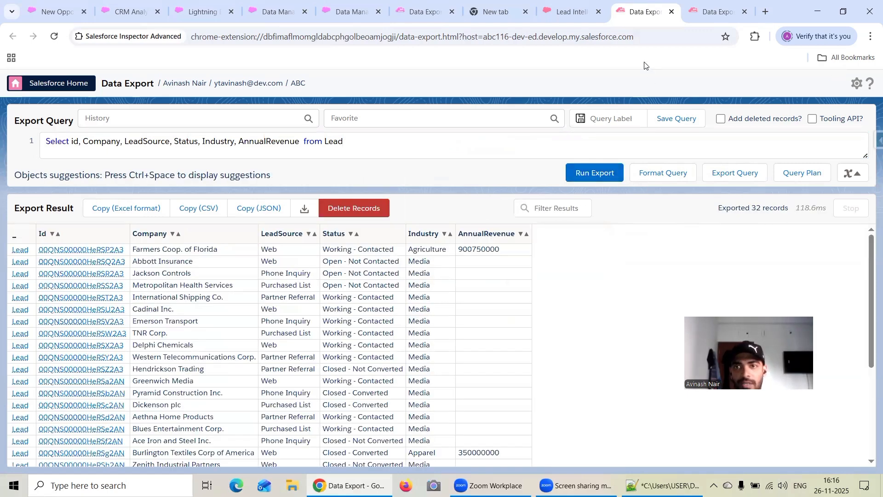
left_click(672, 12)
Step: Switch to the Notepad++ training notes and add a new "Steps :" heading with a "1)" item below the last steps
left_click(663, 486)
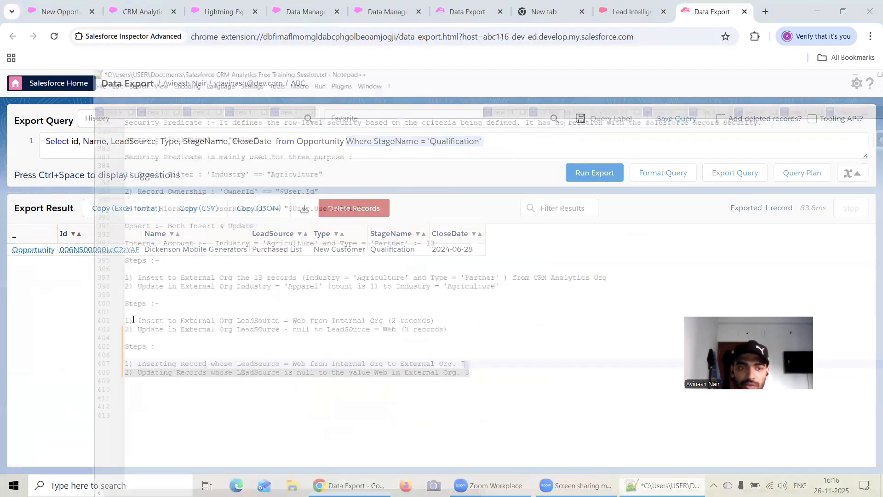
left_click(421, 326)
key("Return")
key("Return")
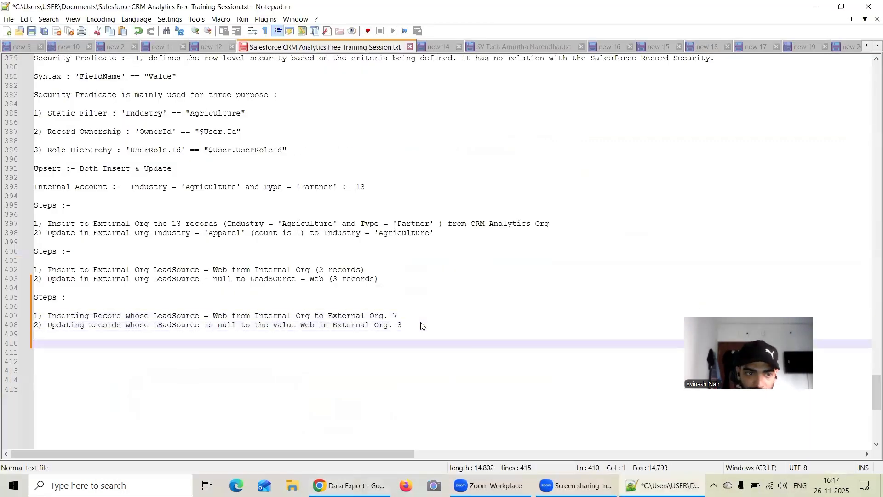
type("Steps :")
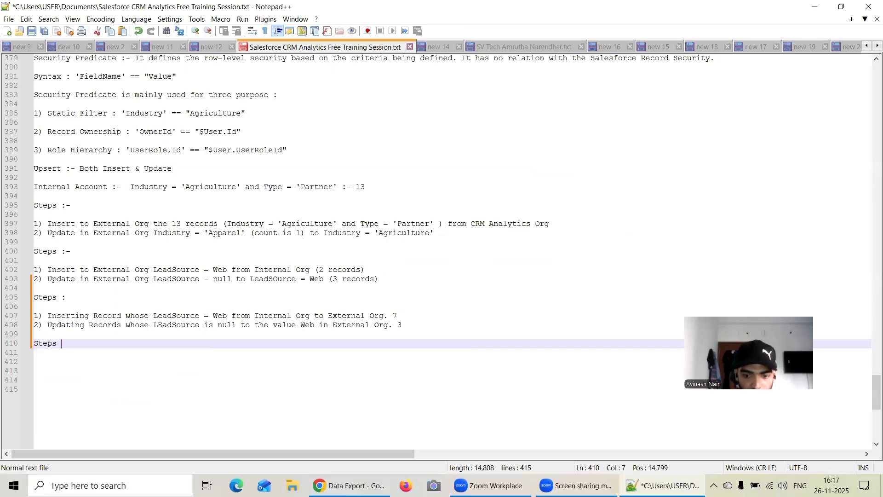
key("Return")
key("Return")
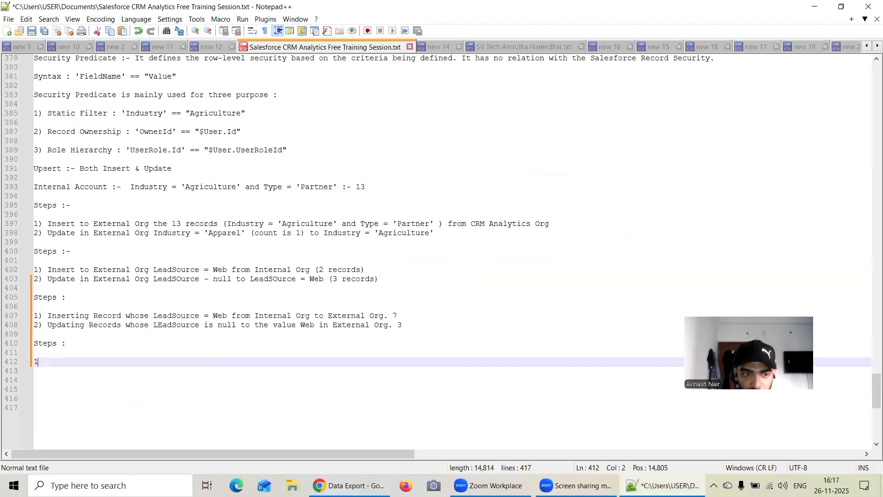
Step: Check the StageName and LeadSource conditions in the internal org's Opportunity query in Chrome
left_click(349, 485)
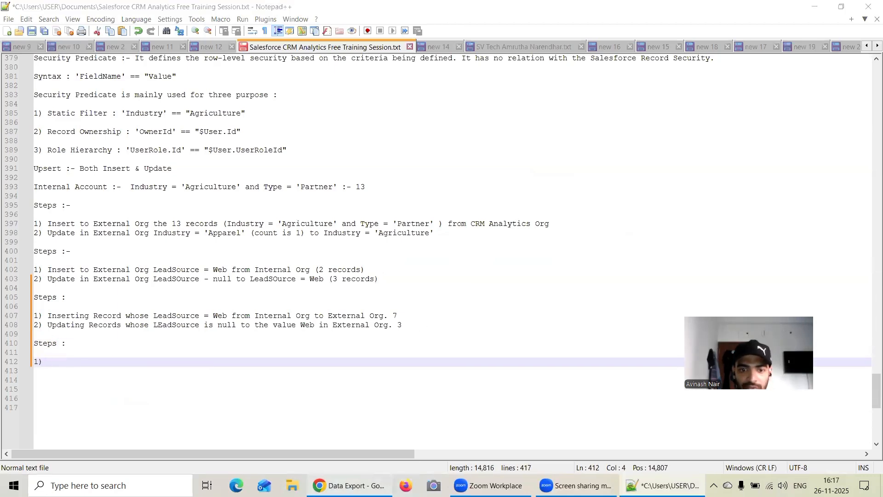
left_click(388, 11)
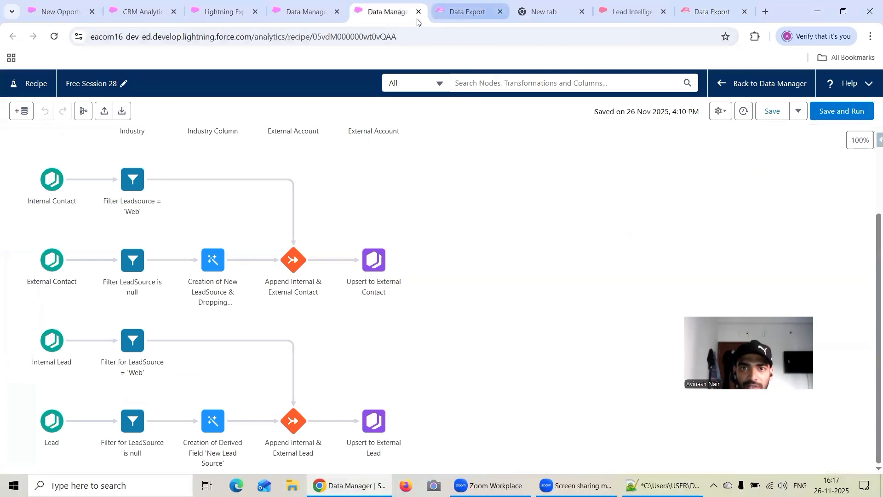
left_click(468, 12)
left_click_drag(589, 142, 378, 139)
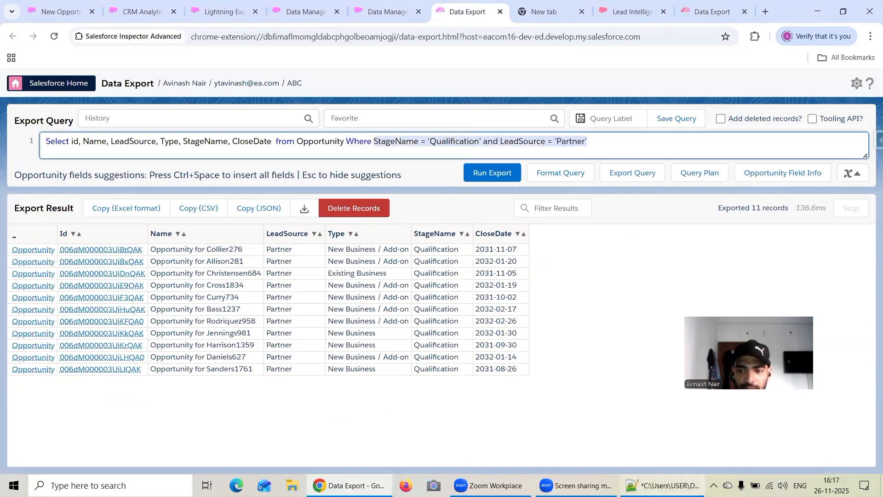
Step: Begin item 1 under the new heading in the Notepad++ notes with "Insert Records Where"
left_click(663, 486)
type("Insr")
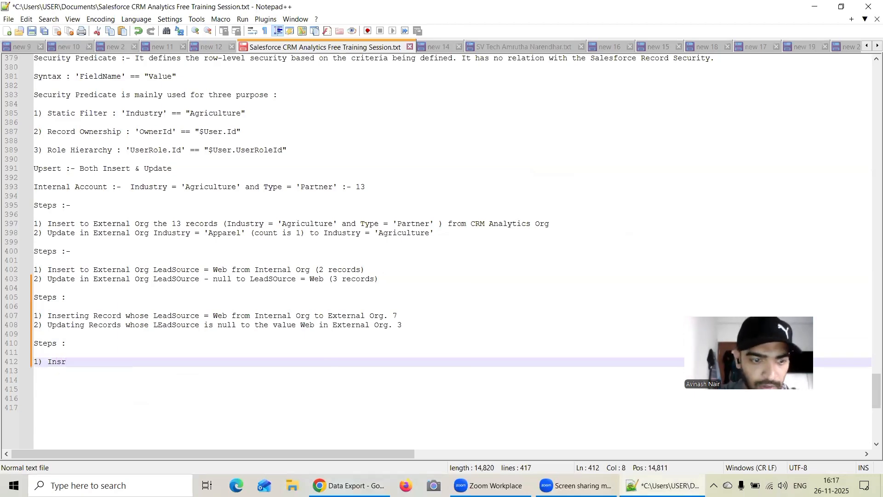
key("BackSpace")
type("er")
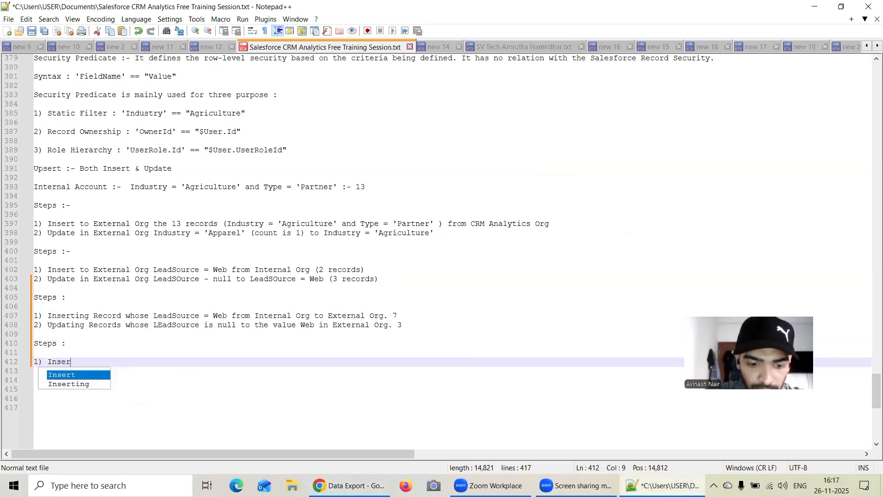
type("t Records Whe")
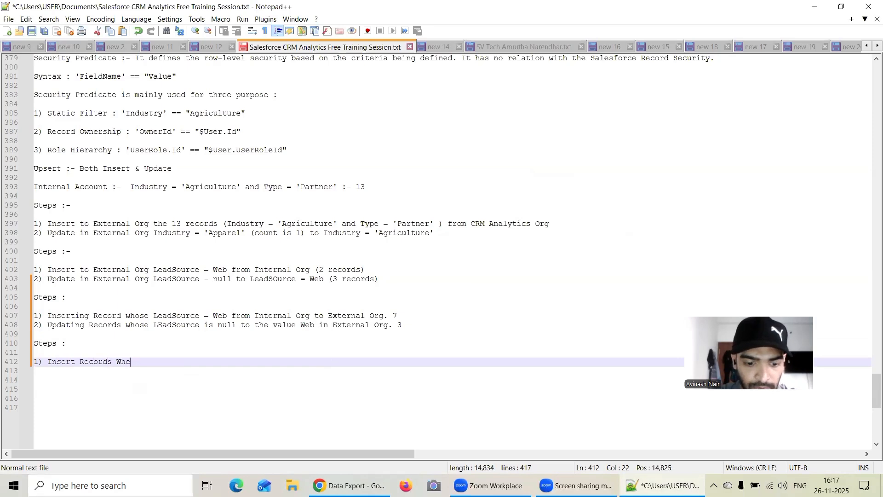
type("ere")
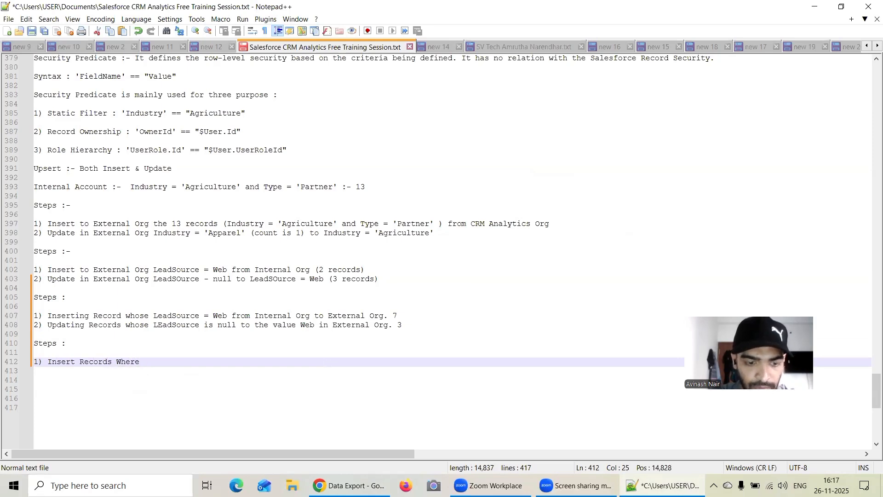
key("ctrl+d")
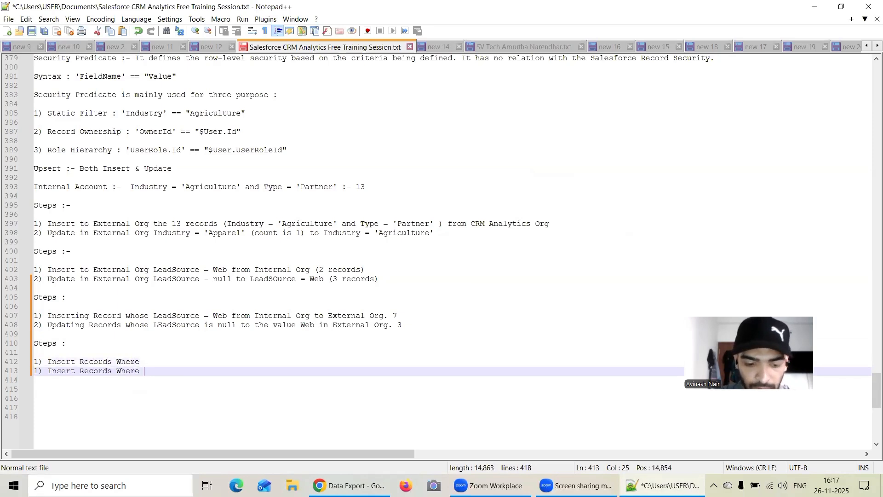
key("ctrl+z")
Step: Copy Where StageName = 'Qualification' and LeadSource = 'Partner' from the internal org's Opportunity query and paste it into item 1 of the notes
left_click(350, 485)
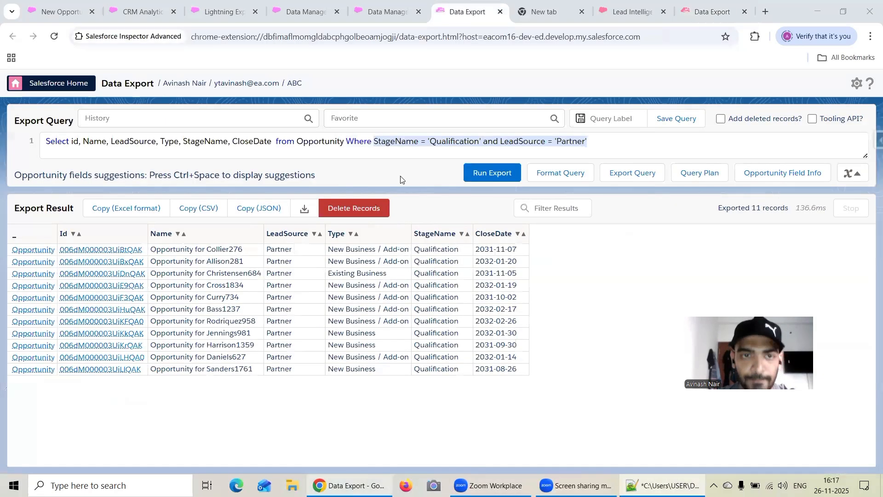
left_click(618, 142)
left_click_drag(618, 142, 348, 140)
key("ctrl+c")
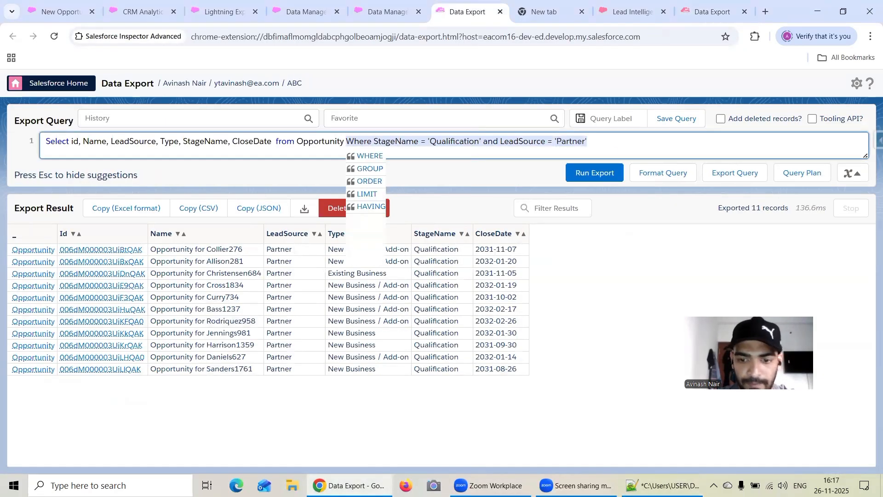
left_click(658, 486)
left_click(244, 358)
key("ctrl+v")
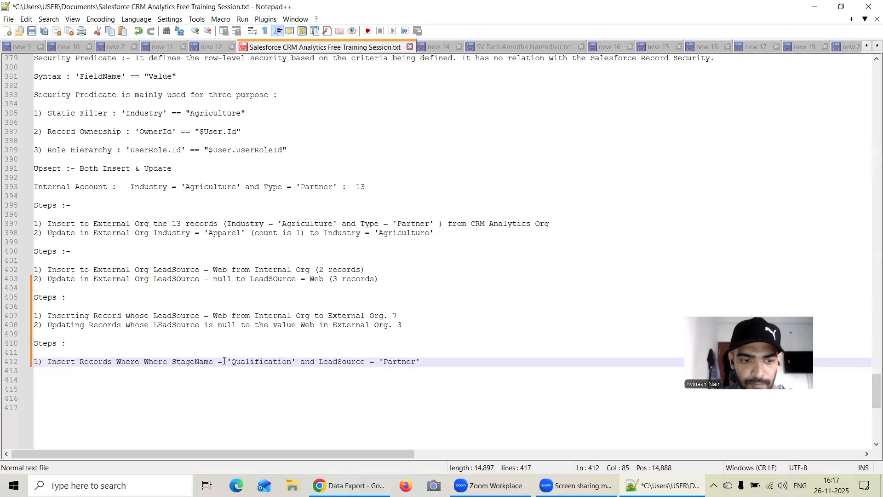
Step: Remove the duplicated "Where" from item 1 under the last Steps heading
left_click(168, 361)
key("BackSpace")
key("BackSpace")
key("BackSpace")
key("BackSpace")
key("BackSpace")
key("BackSpace")
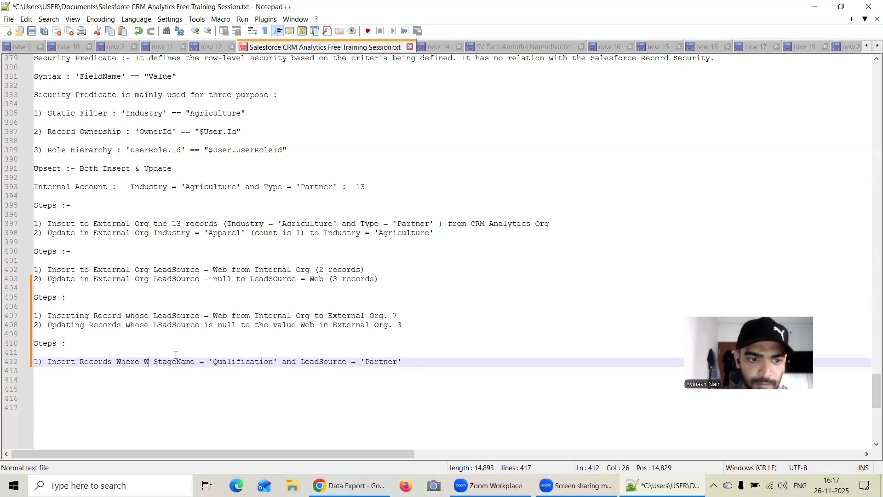
Step: Extend item 1 of the last Steps list with "to External Org"
left_click(415, 360)
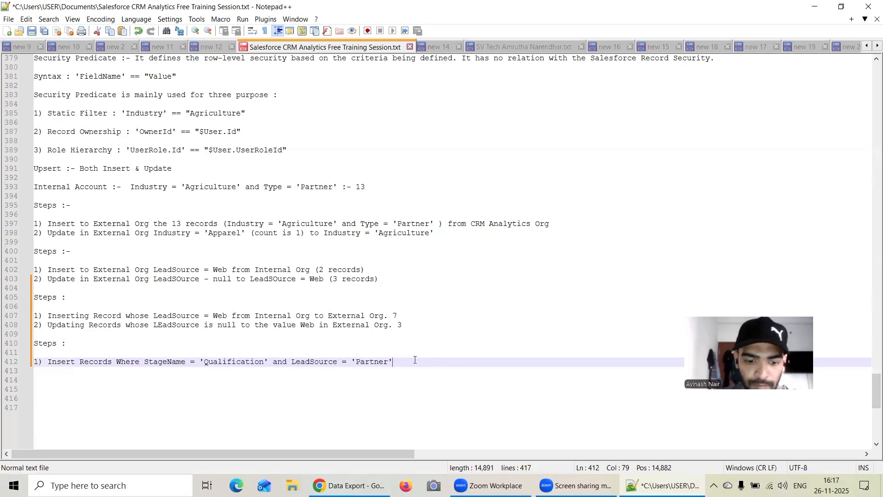
type("to Extern")
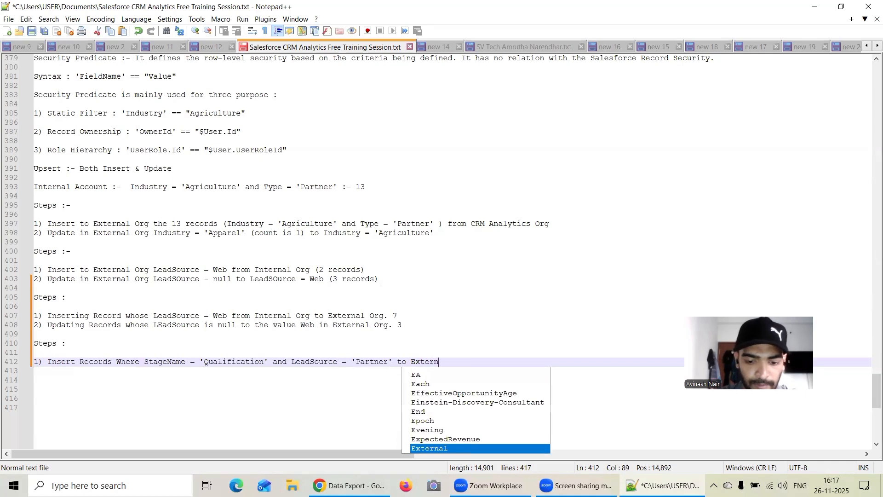
type("al Org")
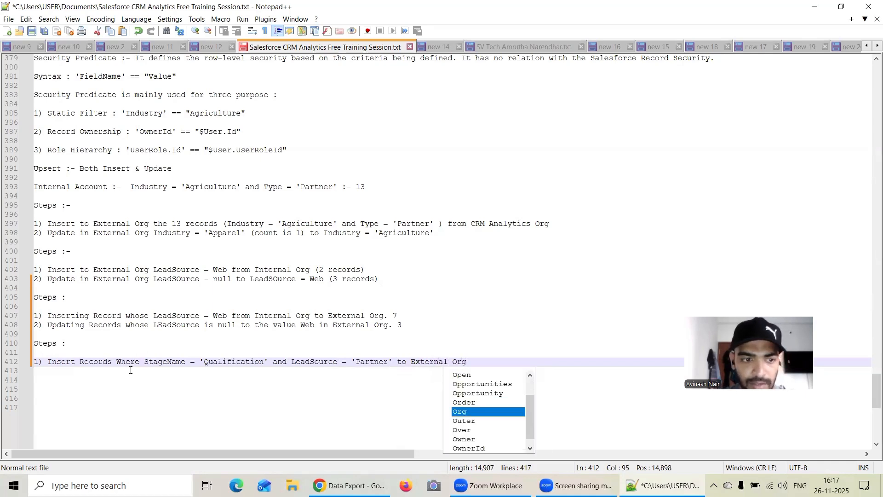
key("Escape")
type("2)")
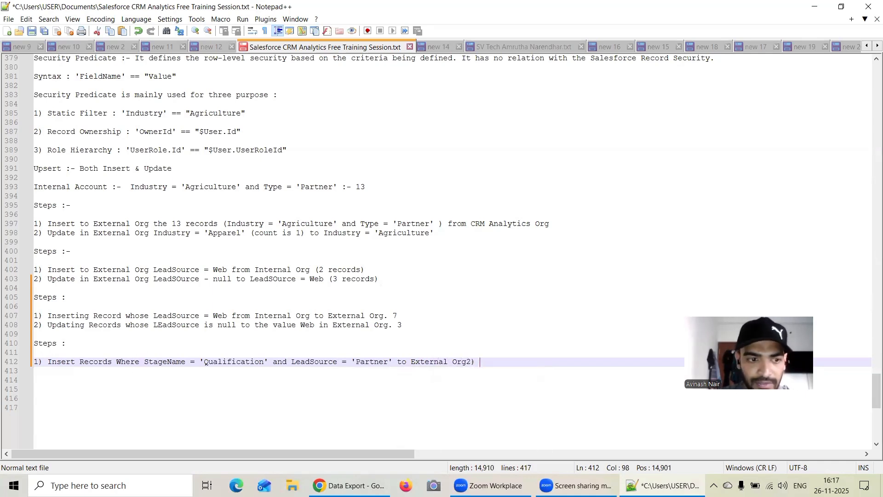
key("BackSpace")
key("BackSpace")
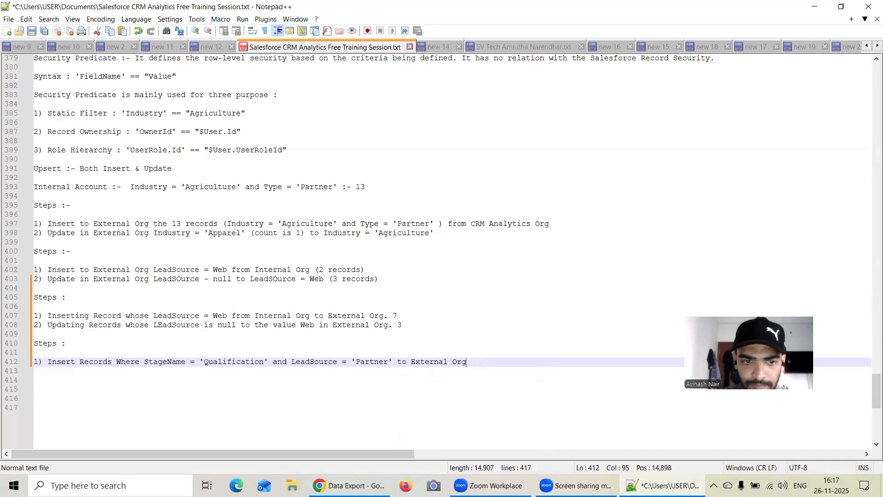
Step: Add item 2 below it, beginning with "2) Update Records Where"
key("Return")
type("2")
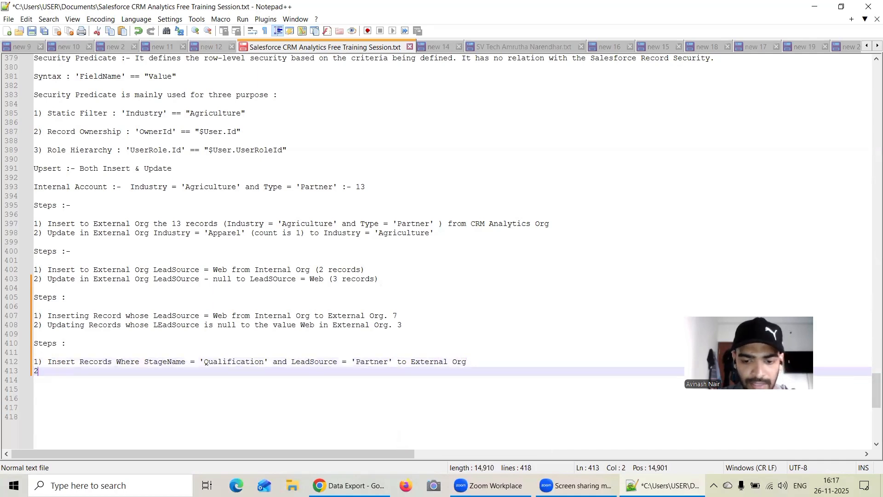
type(") Upd")
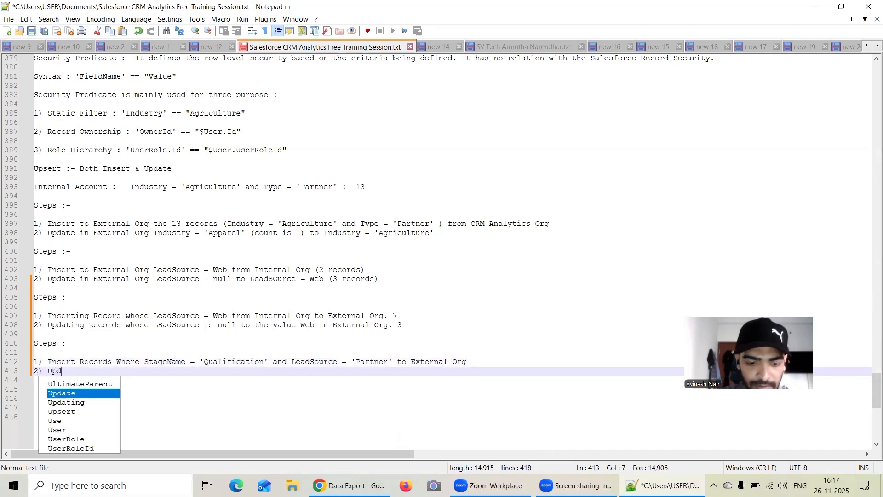
type("ate Recor")
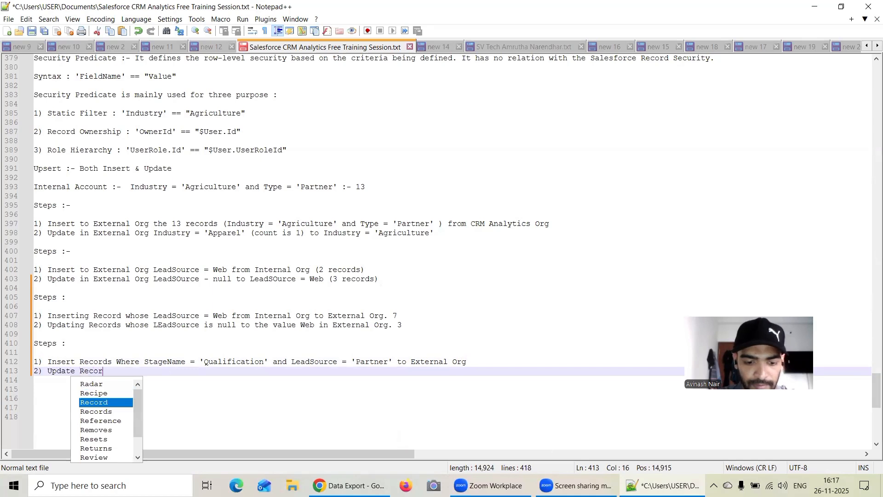
type("ds Wherre")
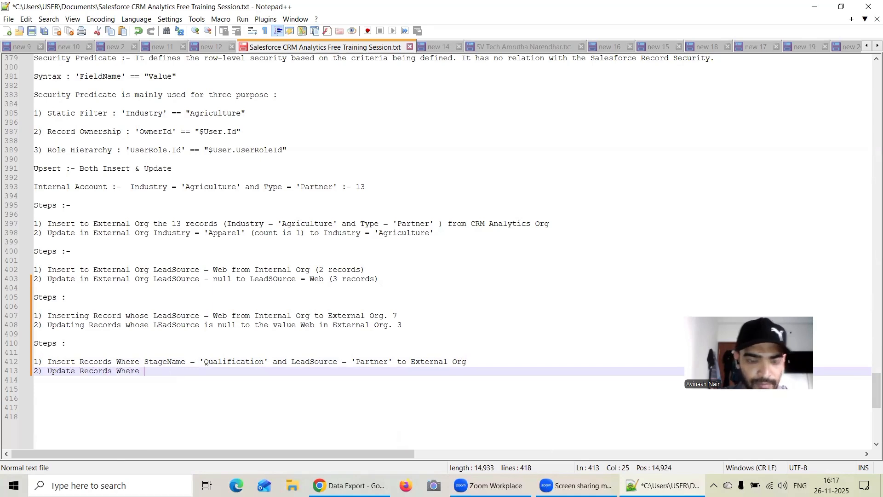
Step: Copy StageName = 'Qualification' from item 1 and paste it twice into item 2, joined by "to"
left_click_drag(269, 363, 145, 362)
key("ctrl+c")
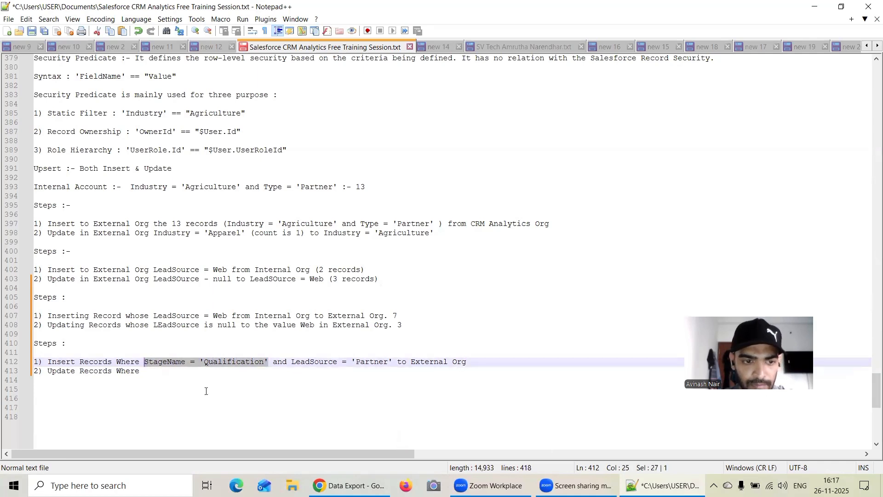
left_click(192, 372)
key("ctrl+v")
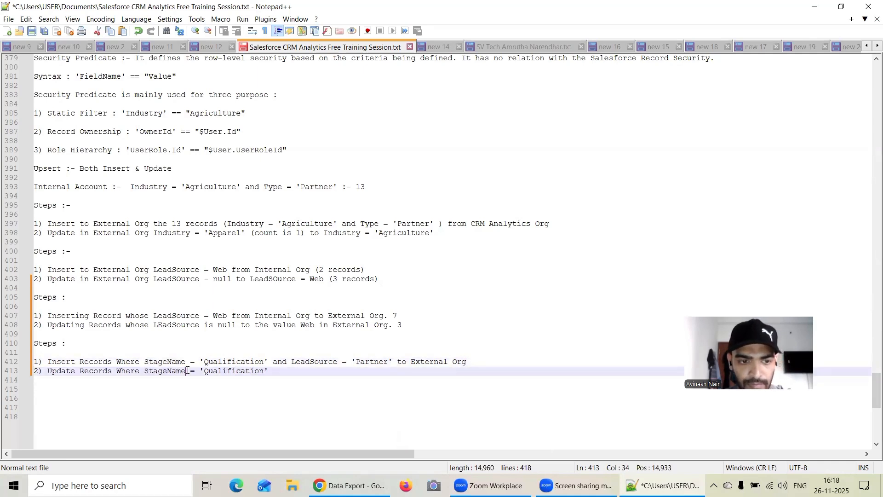
left_click(187, 370)
key("BackSpace")
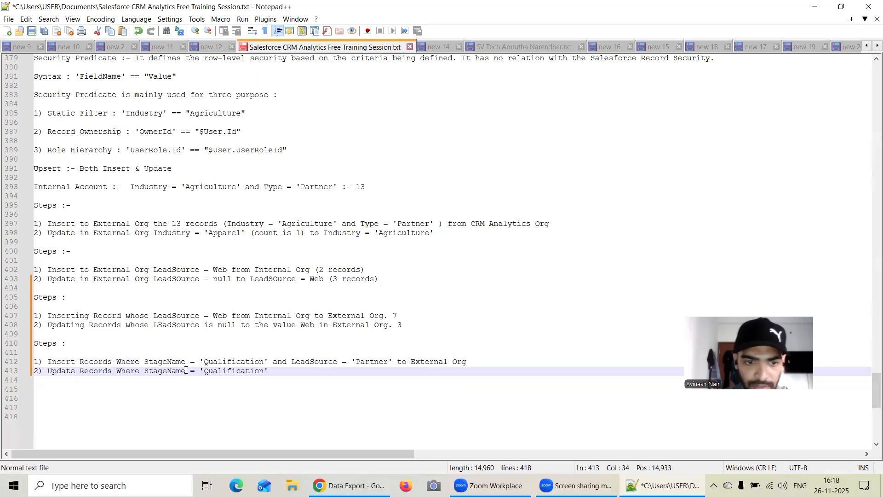
type("to")
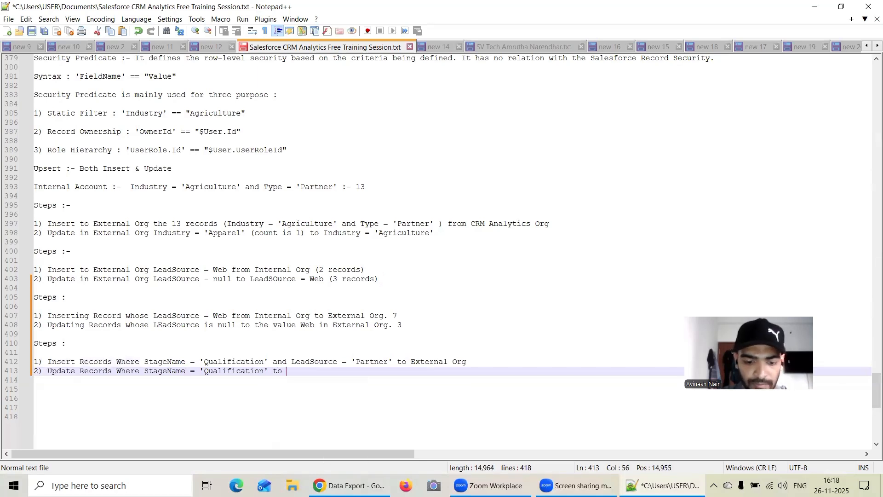
key("ctrl+v")
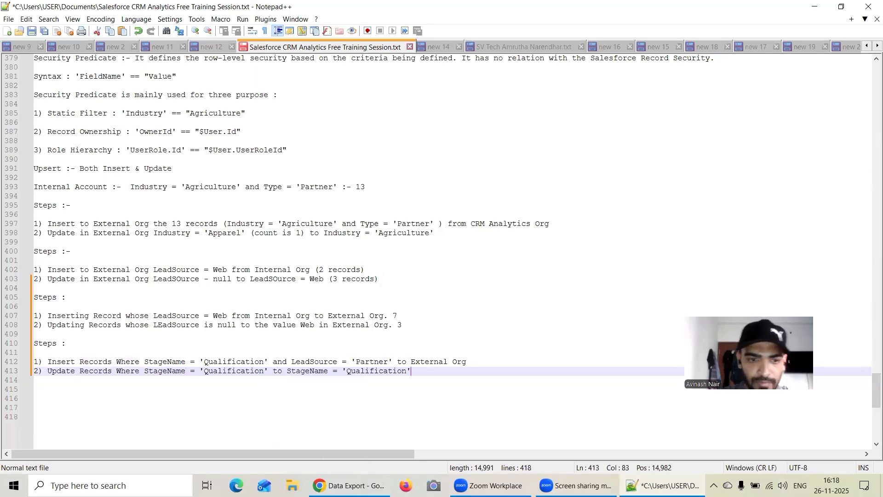
Step: Replace the first 'Qualification' in item 2 with 'Prospecting'
left_click(266, 372)
key("BackSpace")
key("BackSpace")
key("BackSpace")
key("BackSpace")
key("BackSpace")
key("BackSpace")
key("BackSpace")
key("BackSpace")
key("BackSpace")
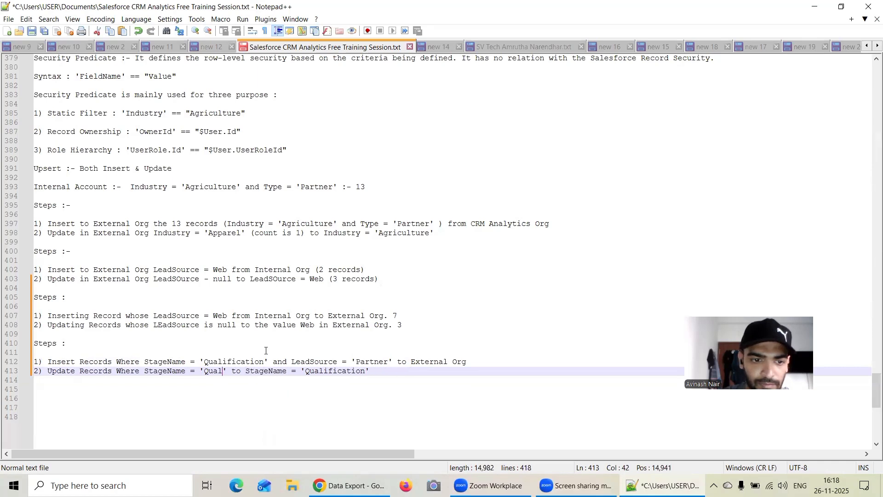
key("BackSpace")
key("BackSpace")
key("BackSpace")
key("BackSpace")
type("Pros")
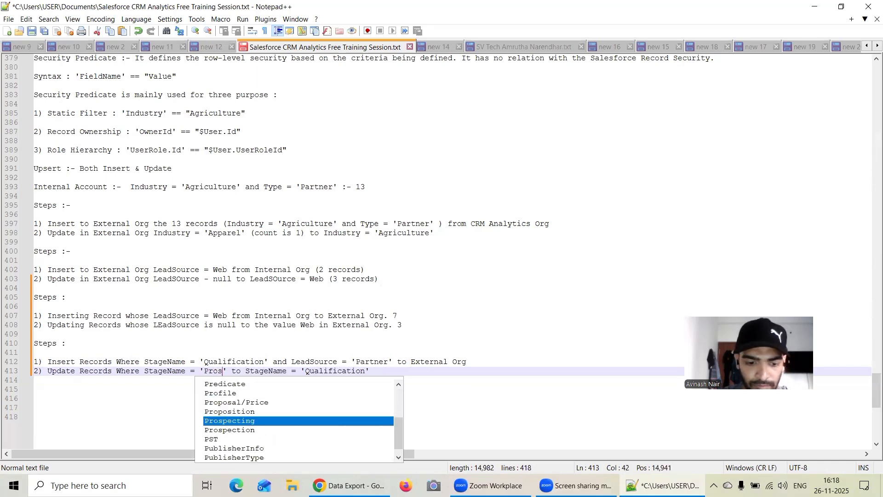
type("pecting")
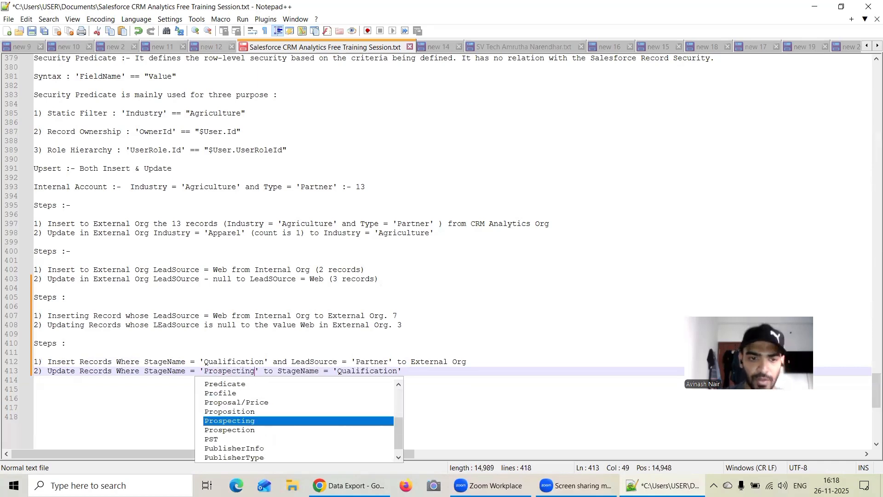
key("Escape")
Step: Append ". 1 record" to item 2 and ". 11 records" to item 1, checking the count in Chrome's Opportunity export
left_click(414, 371)
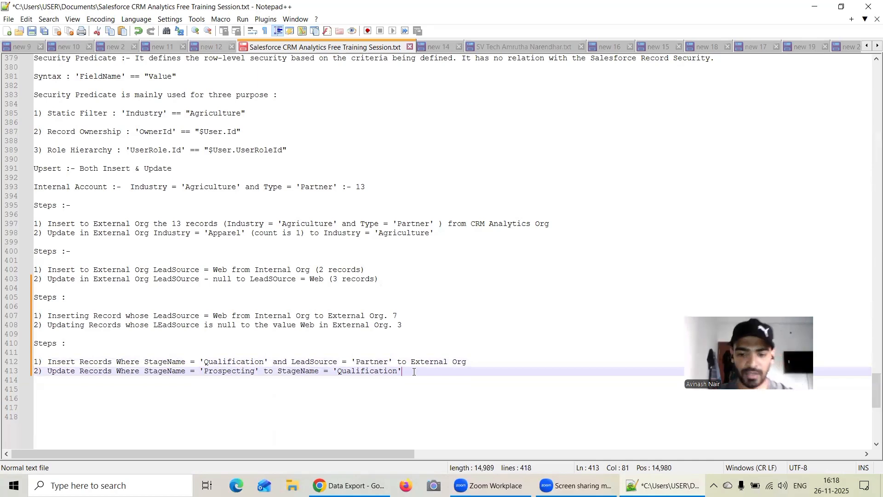
type(". 1 record")
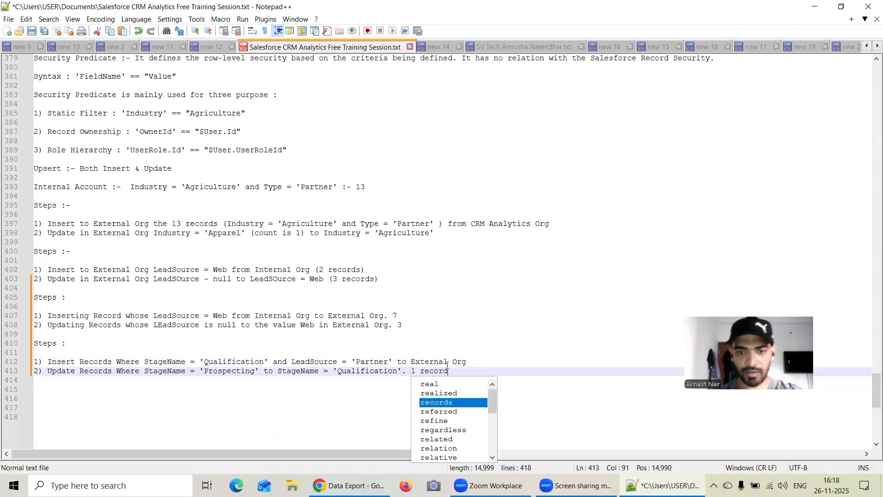
left_click(493, 361)
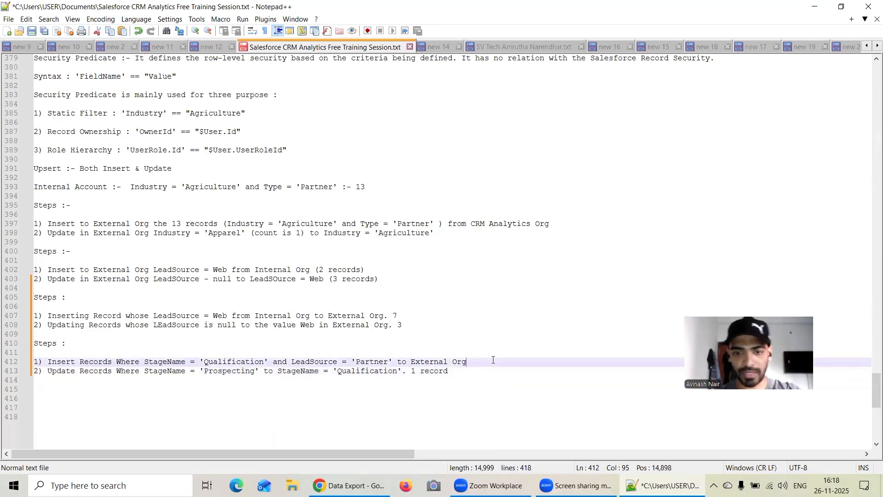
type(".")
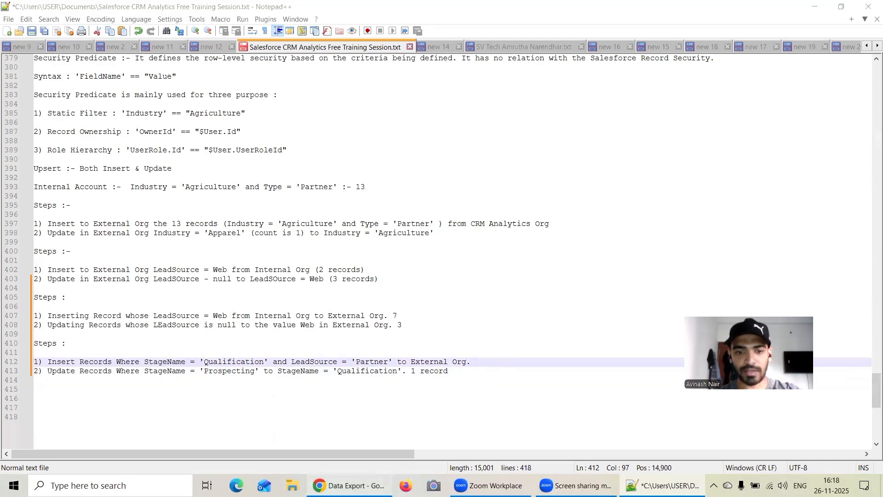
left_click(359, 479)
left_click(634, 480)
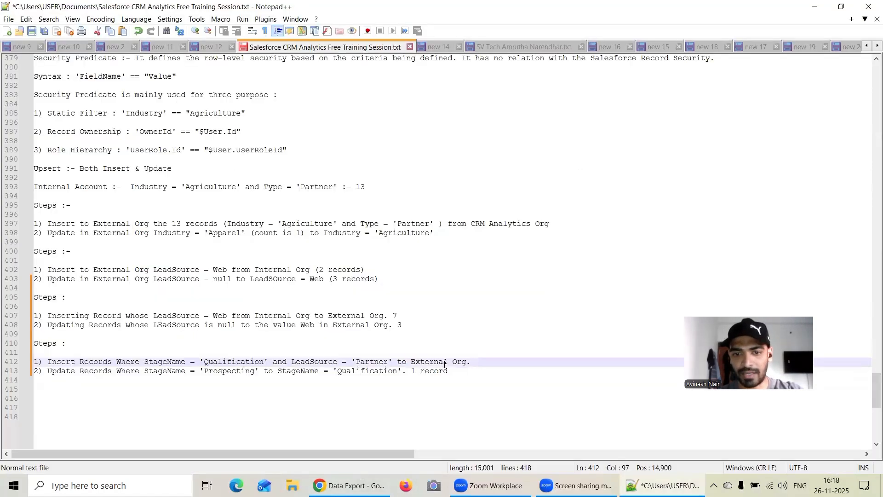
type("11 records")
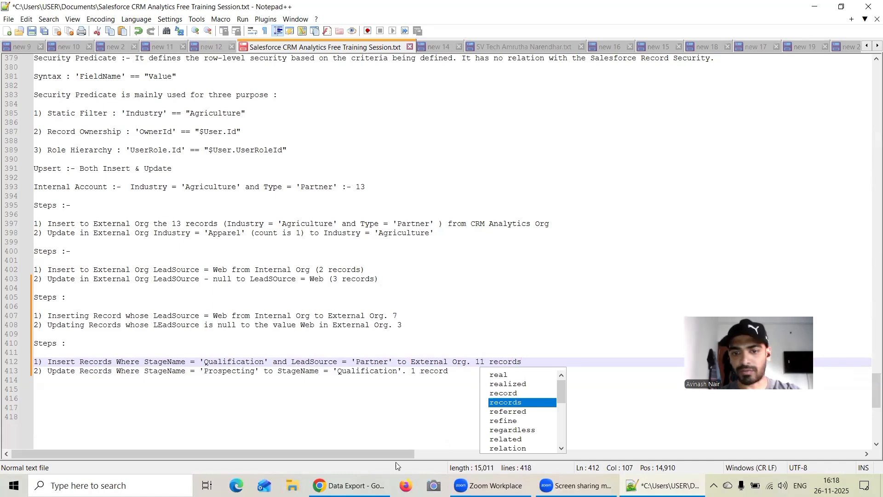
Step: Switch to Chrome, reload the Free Session 28 recipe, and return to the Opportunity data export
left_click(354, 485)
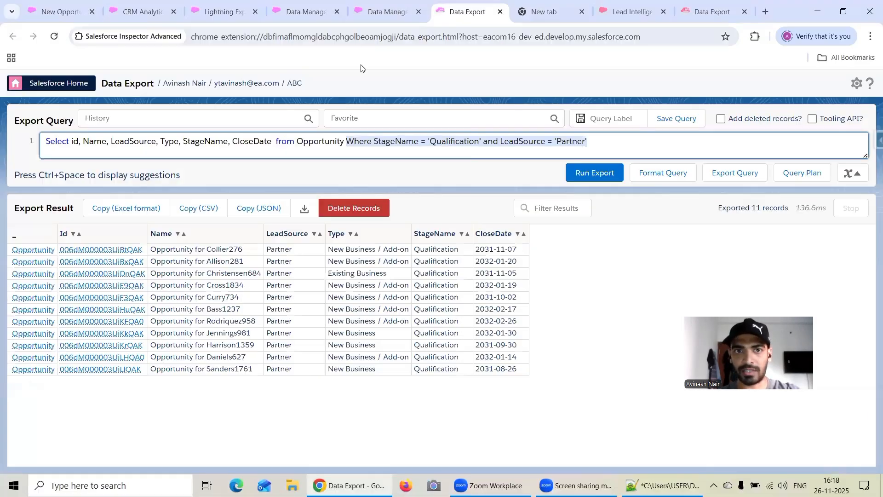
left_click(363, 13)
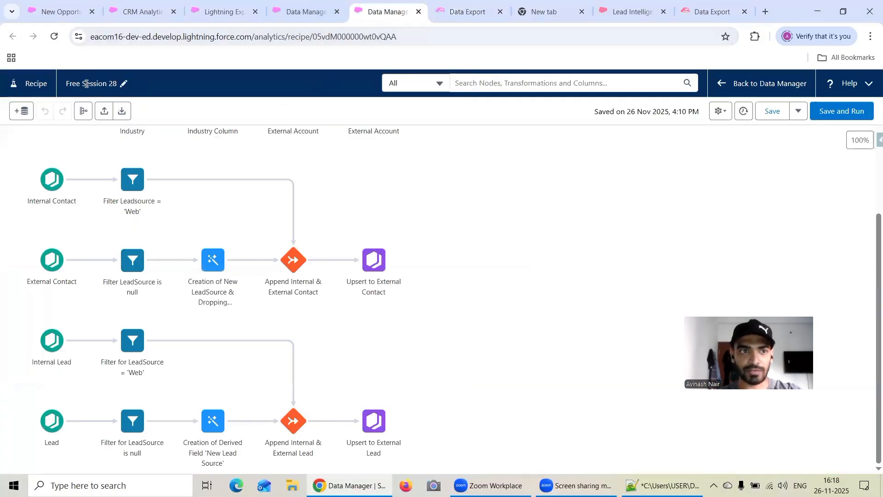
left_click(54, 36)
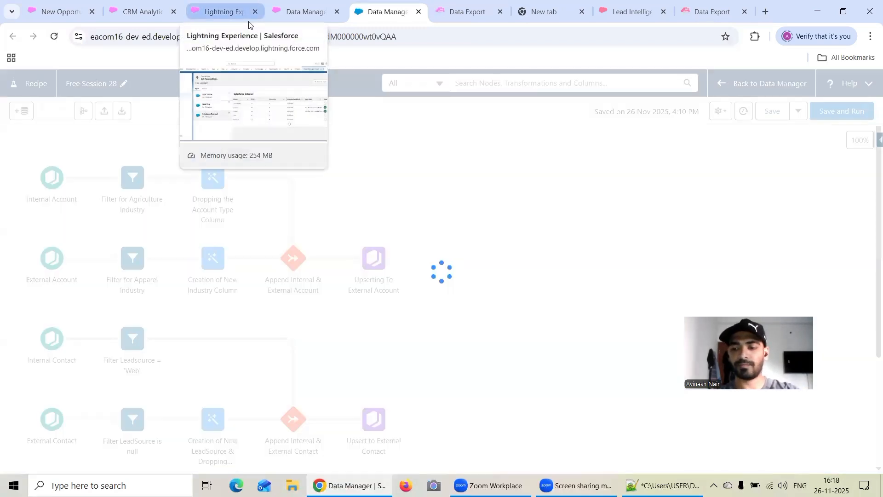
left_click(458, 13)
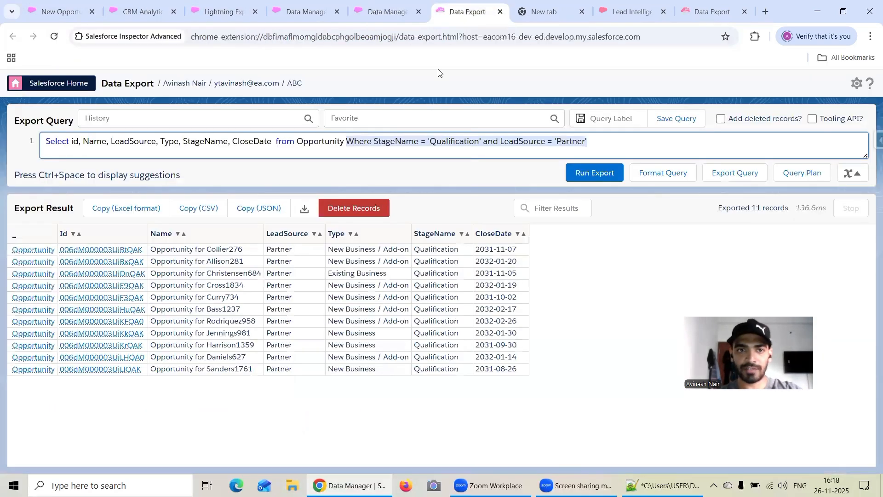
Step: Run a data sync for the Opportunity object under the SFDC_LOCAL input connection in Data Manager
left_click(301, 17)
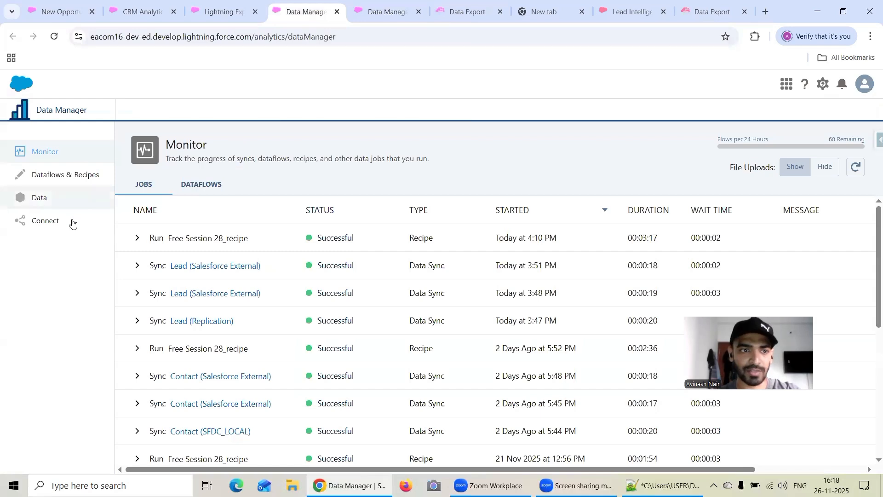
left_click(45, 221)
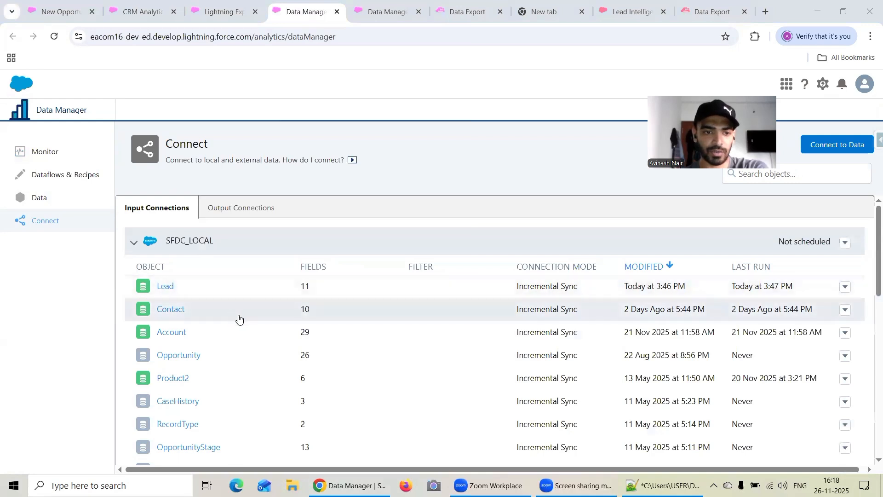
left_click(845, 356)
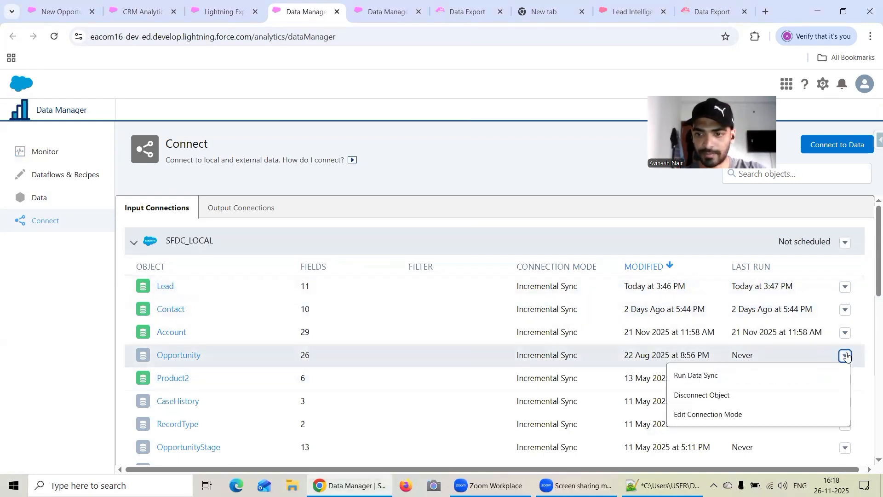
left_click(729, 377)
left_click(712, 302)
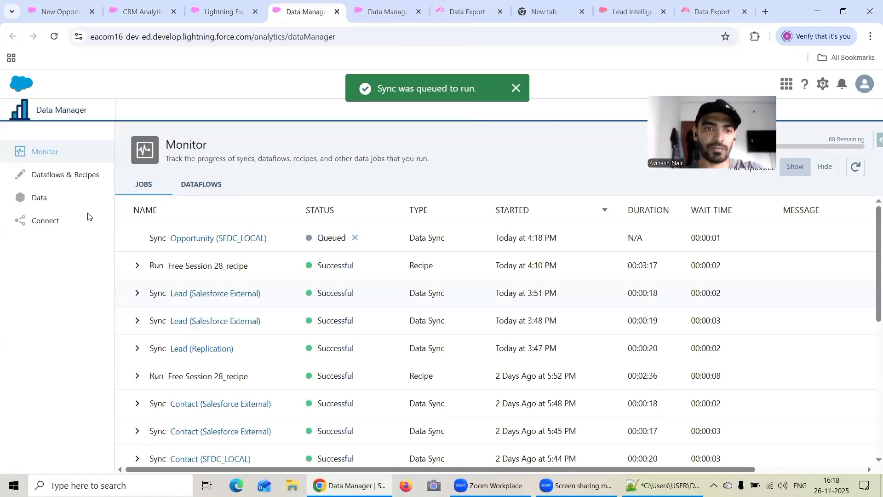
Step: Locate the Opportunity object under the Salesforce External input connection in Data Manager, collapsing SFDC_LOCAL and GenC Org
left_click(61, 225)
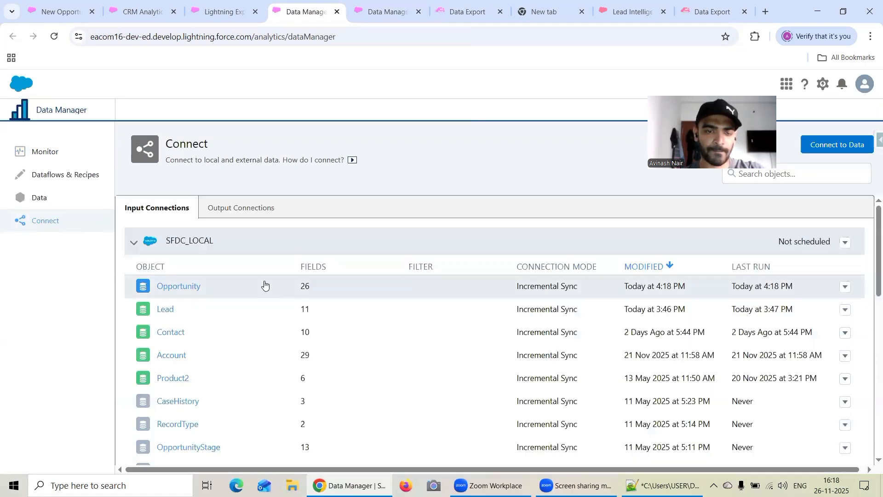
left_click(134, 243)
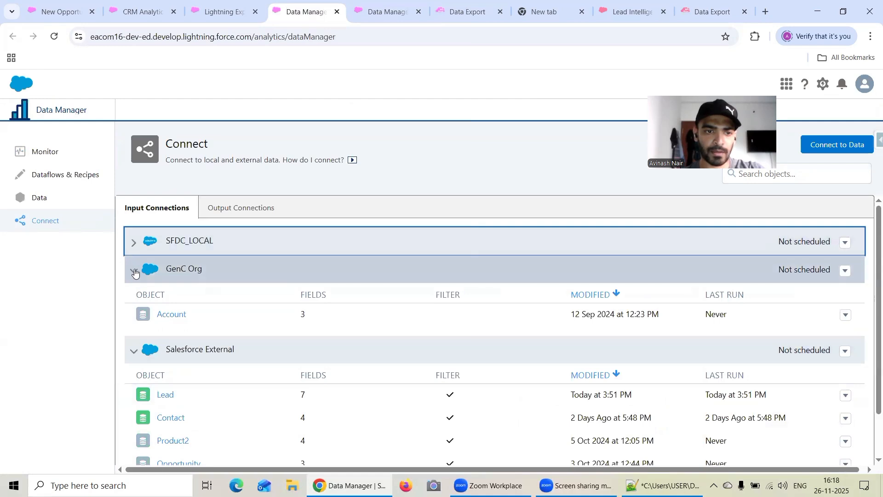
left_click(134, 271)
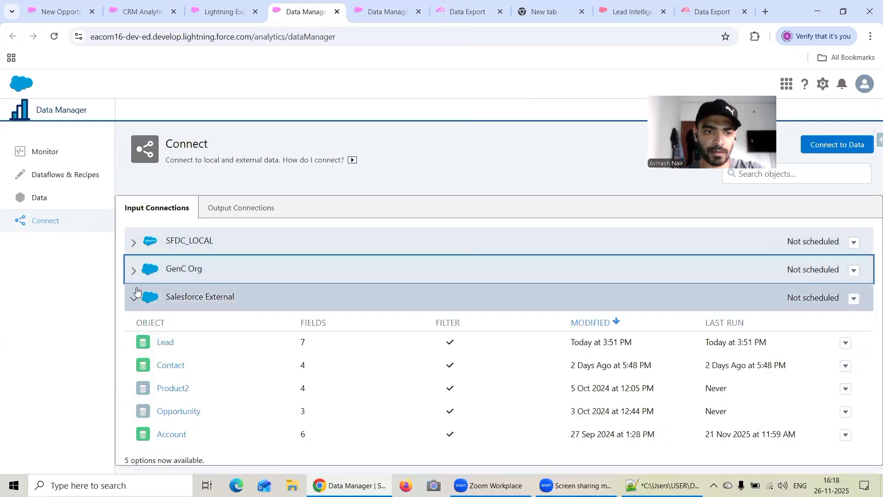
left_click(179, 412)
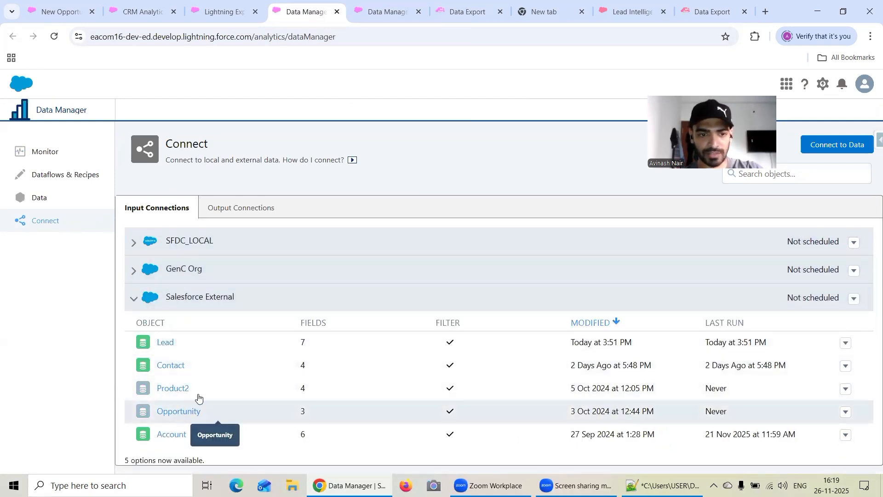
Step: On the Lightning Connections page, replace the Salesforce External Opportunity object's data sync filter with Id!=null and save it
left_click(217, 14)
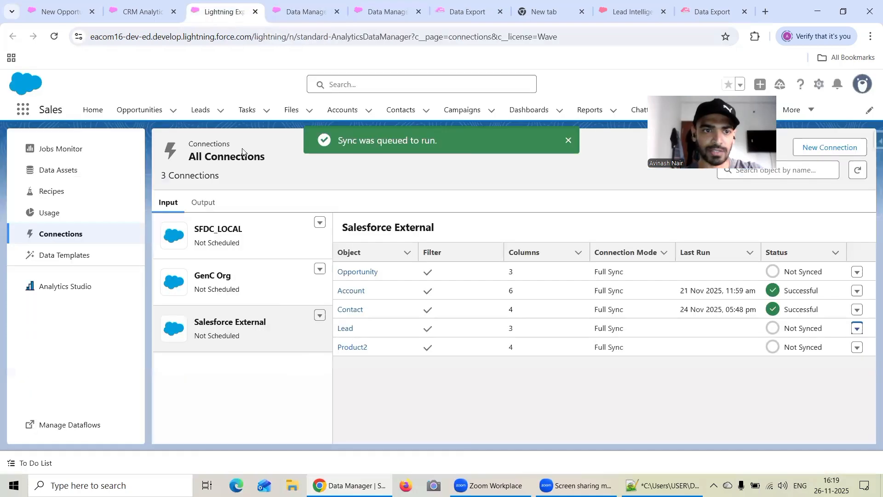
left_click(374, 273)
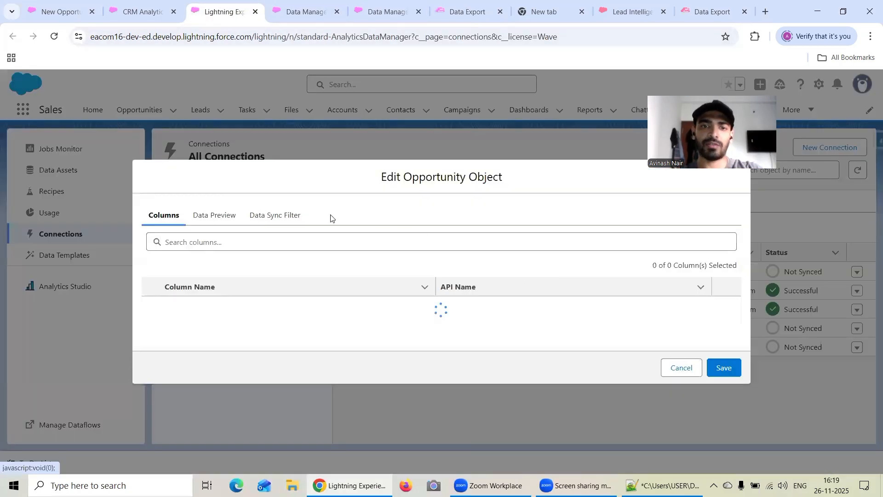
left_click(280, 213)
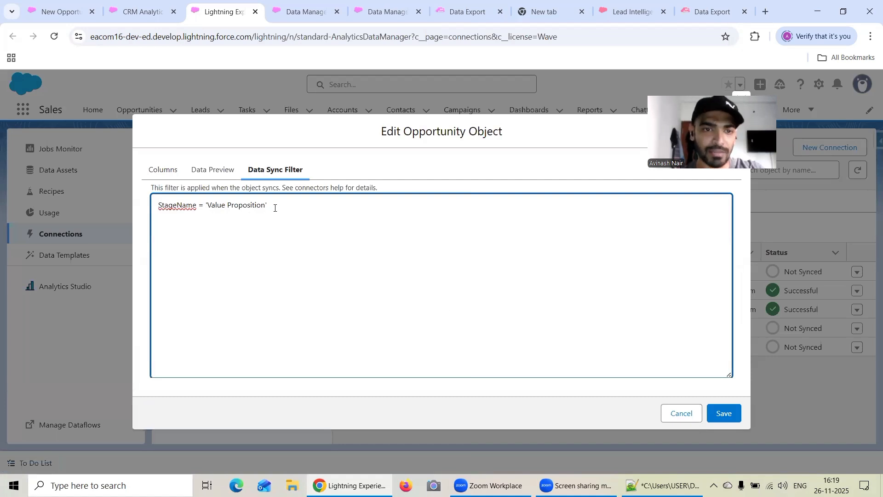
left_click_drag(274, 206, 152, 206)
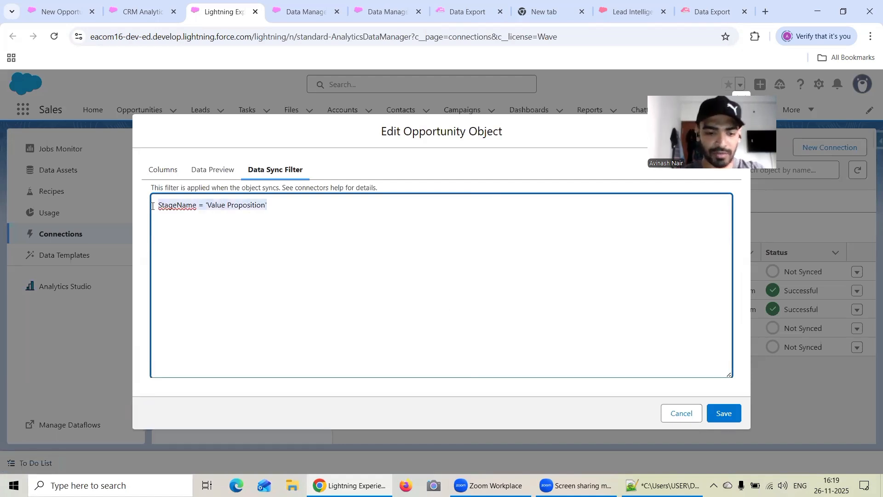
type("Id!=null")
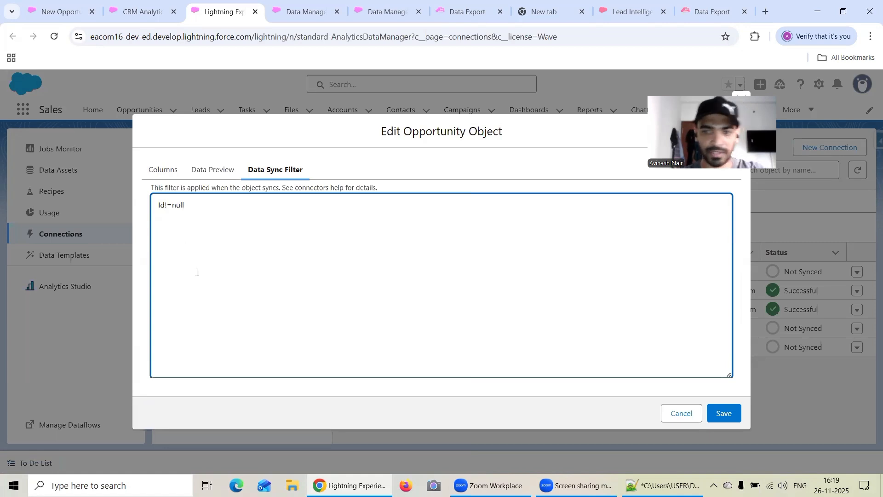
left_click(721, 414)
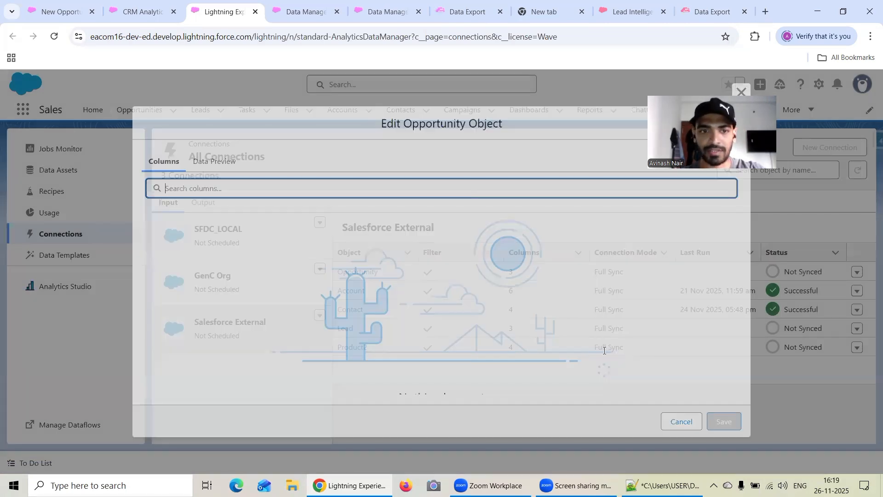
Step: Add the CloseDate column to the Salesforce External Opportunity object and save its settings
left_click(354, 275)
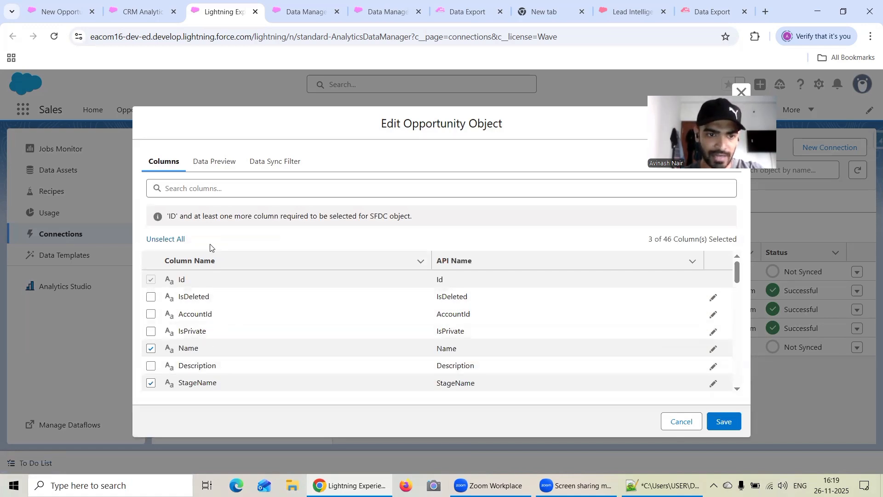
left_click(213, 190)
type("Clos")
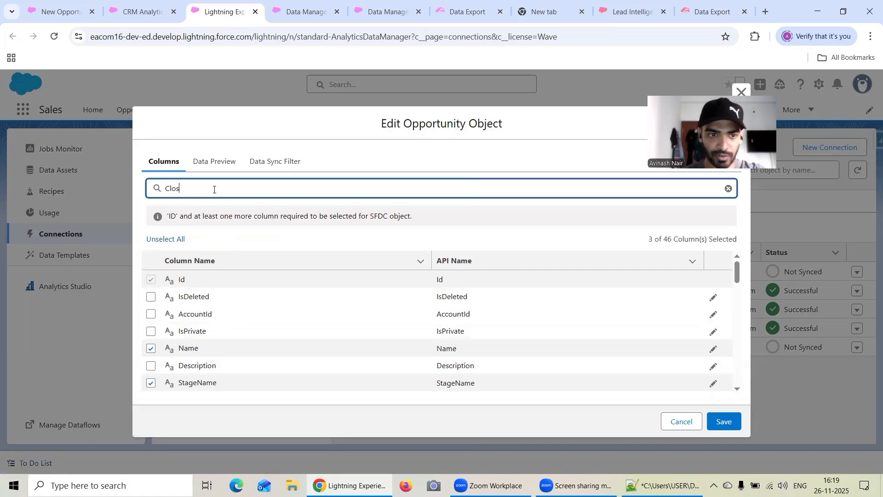
type("eD")
left_click(151, 311)
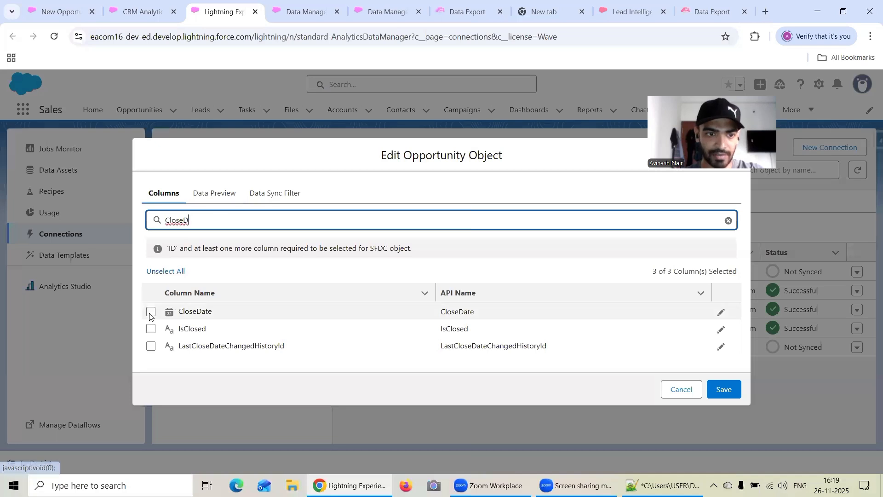
left_click_drag(197, 219, 160, 219)
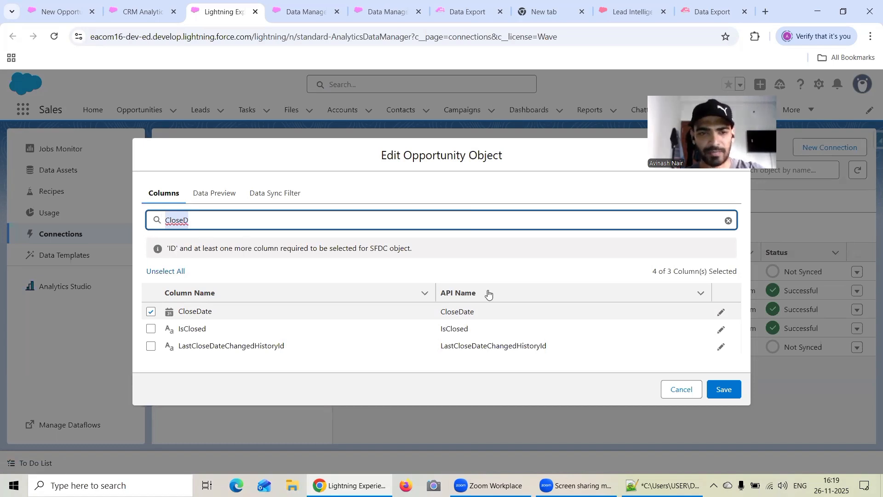
left_click(730, 394)
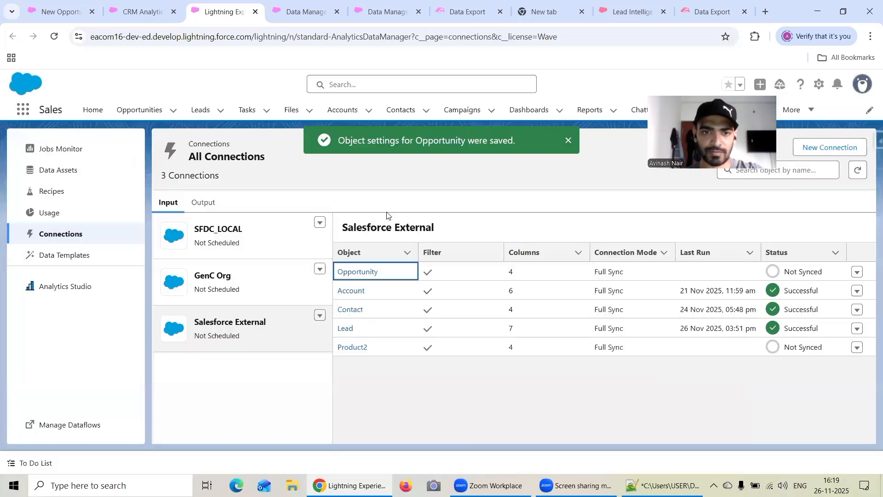
Step: Run a data sync for the Salesforce External Opportunity object and check its progress in a reopened Data Manager job monitor
left_click(857, 272)
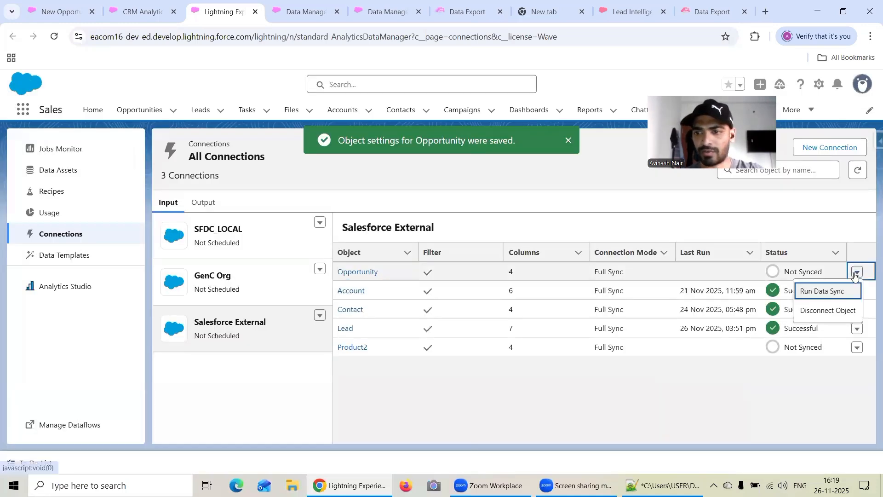
left_click(832, 288)
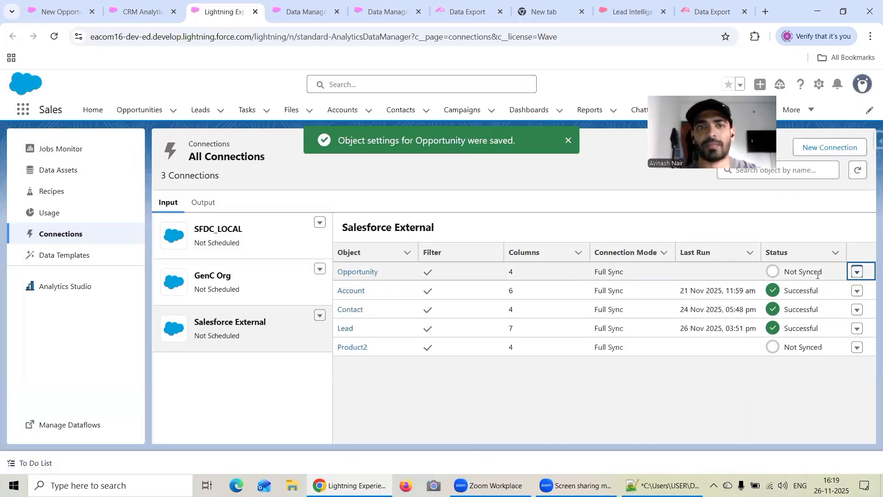
left_click(289, 14)
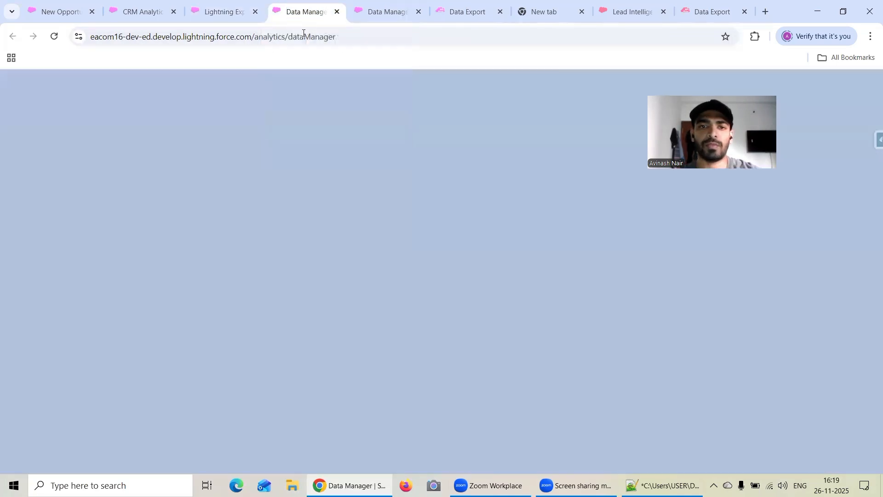
left_click(336, 12)
left_click(222, 12)
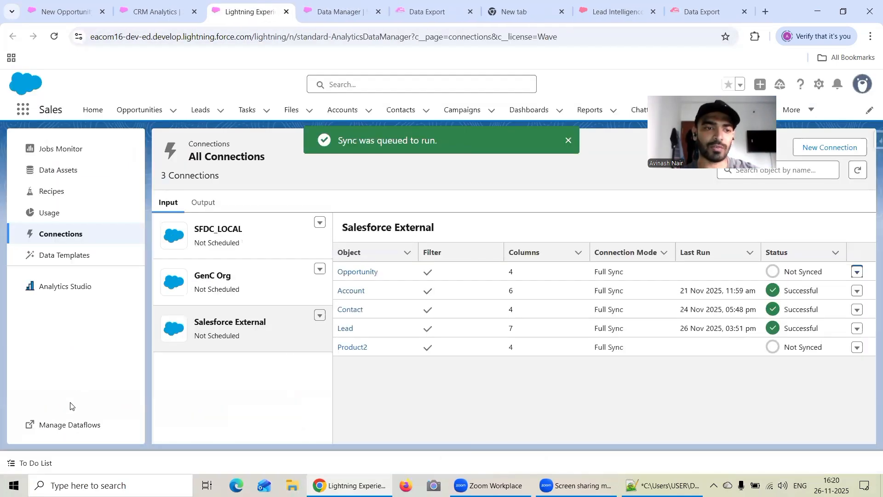
left_click(94, 425)
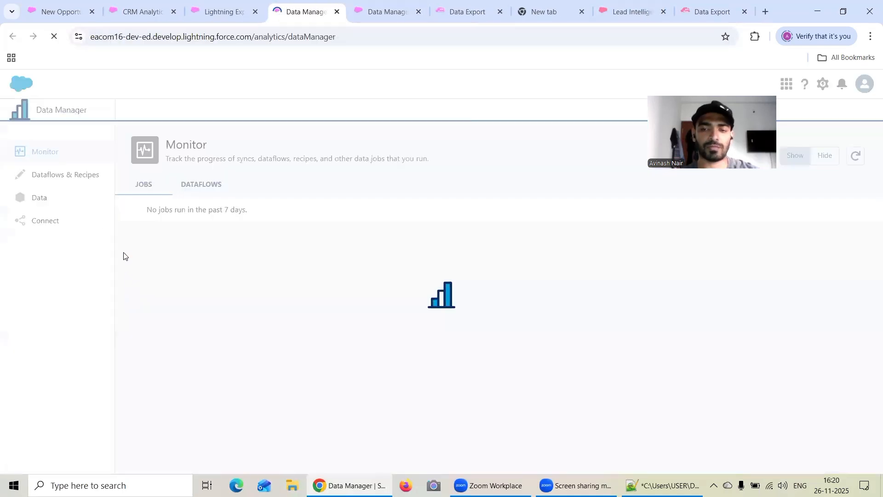
left_click(854, 168)
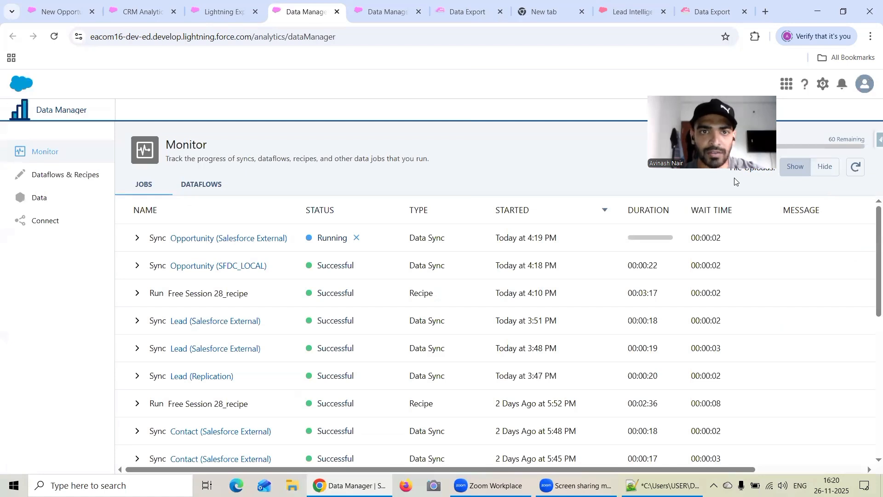
Step: Reload the Free Session 28 recipe and select the SFDC_LOCAL Opportunity as new input data, showing only Salesforce objects
key("ctrl+Tab")
key("F5")
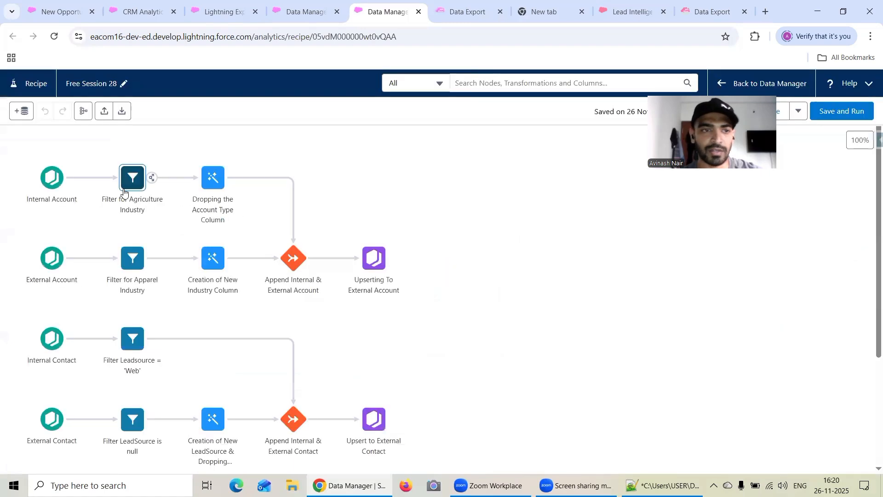
left_click(27, 115)
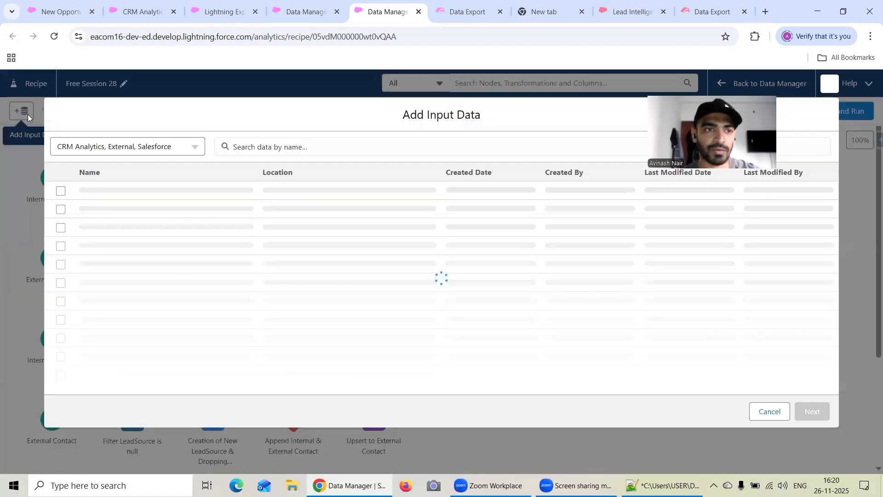
left_click(143, 148)
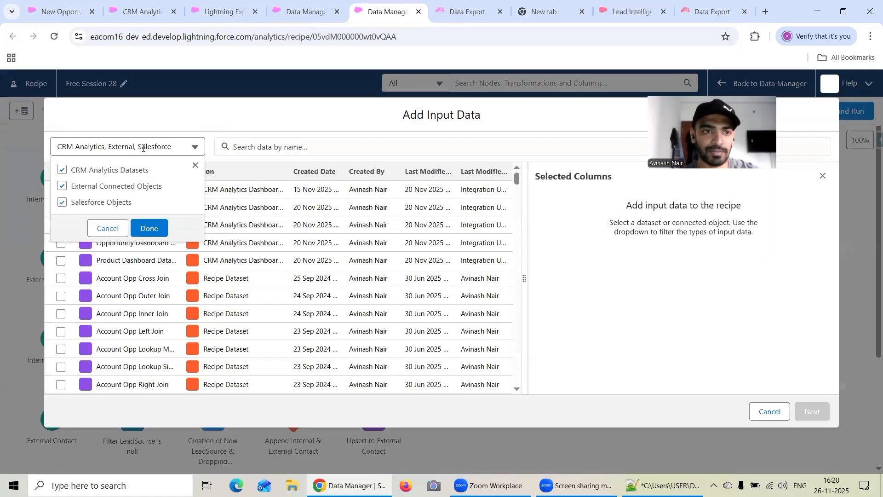
left_click(117, 186)
left_click(112, 170)
left_click(148, 228)
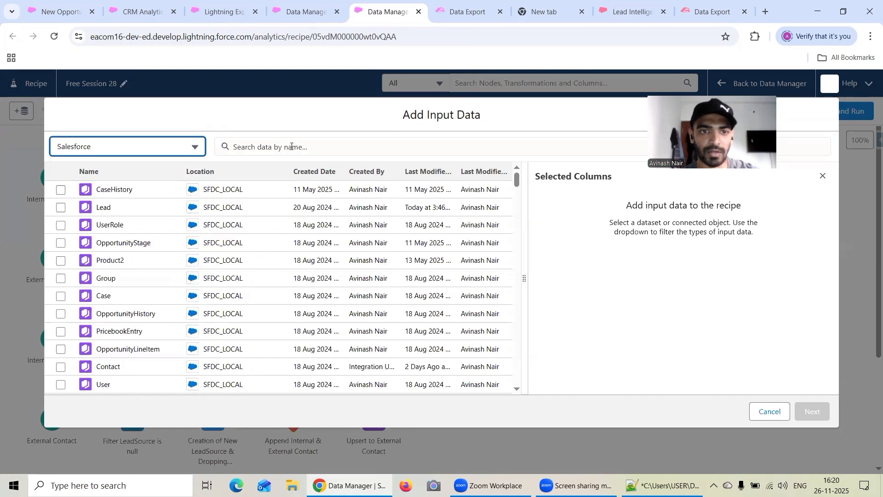
left_click(291, 146)
type("Oppo")
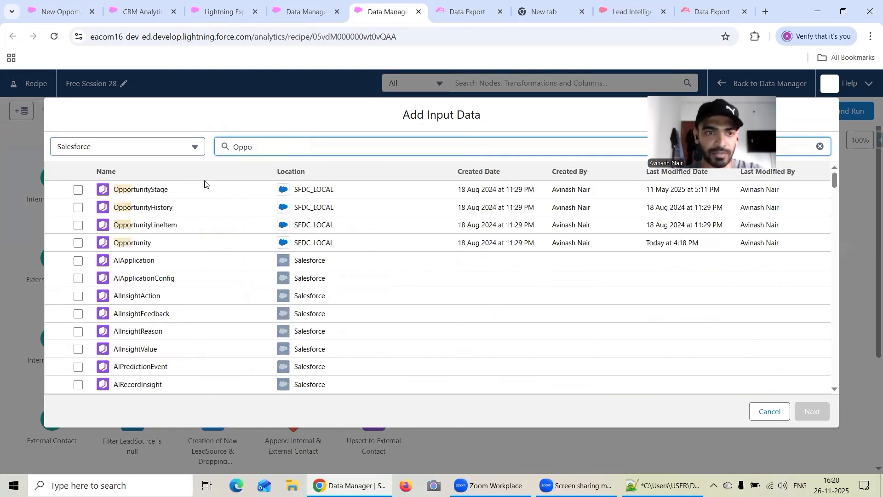
left_click(78, 243)
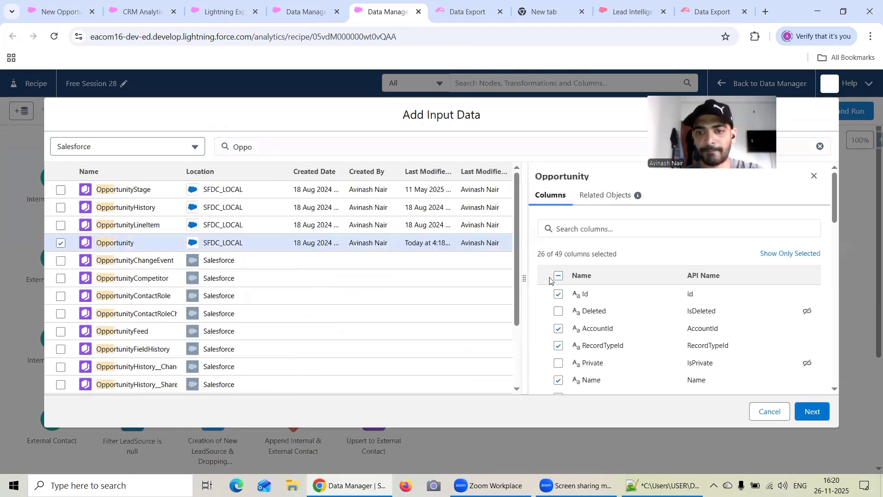
Step: Limit the Opportunity input's columns to Id, Name, StageName and CloseDate
left_click(558, 276)
left_click(558, 275)
left_click(559, 295)
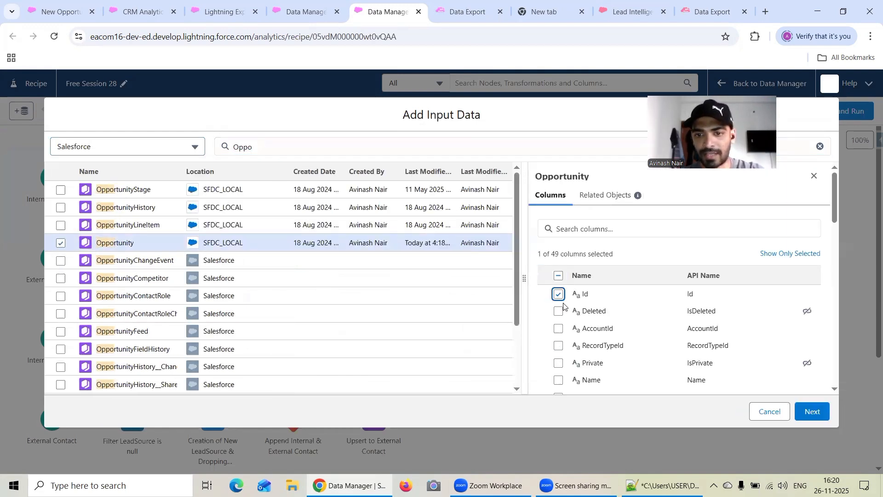
left_click(559, 380)
left_click(583, 230)
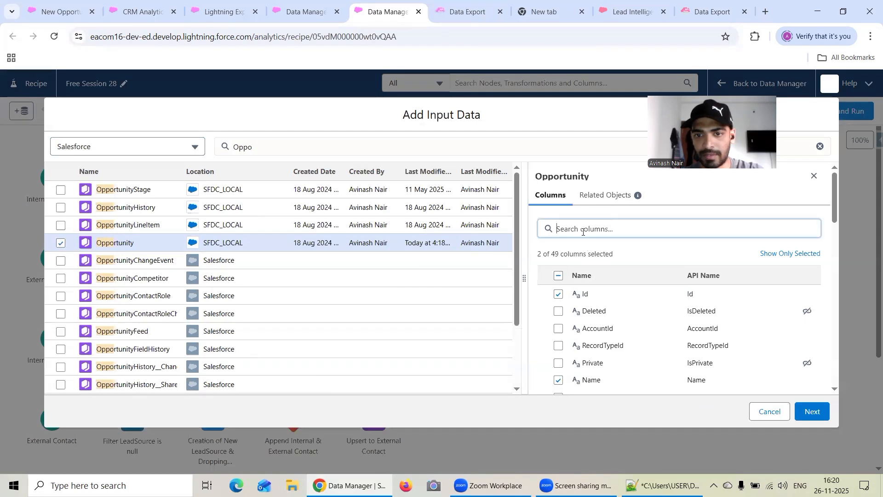
type("Sta")
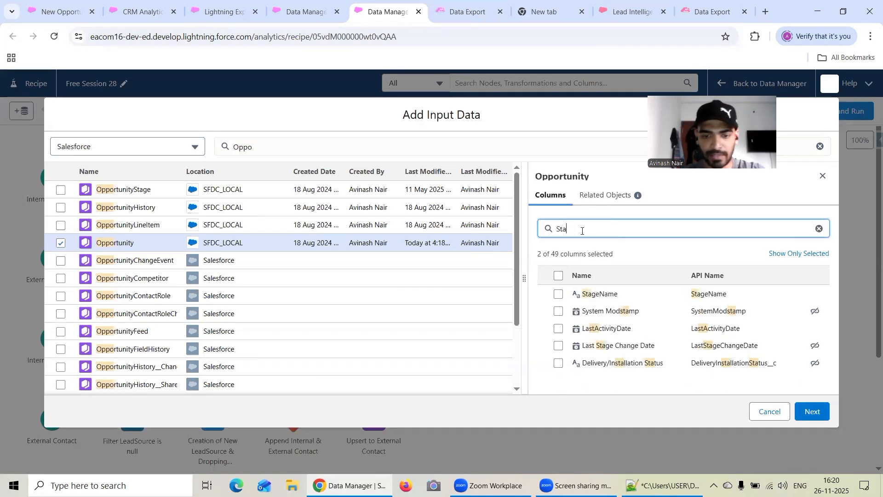
left_click(558, 295)
left_click(550, 231)
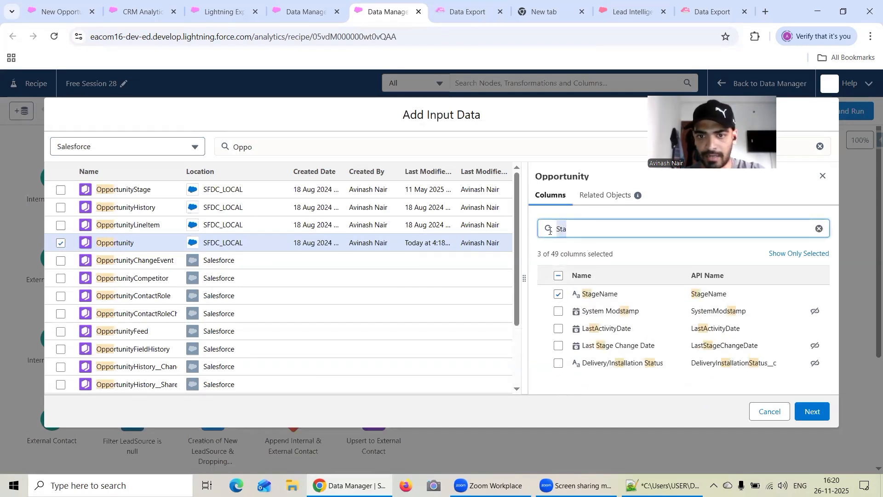
type("Clo")
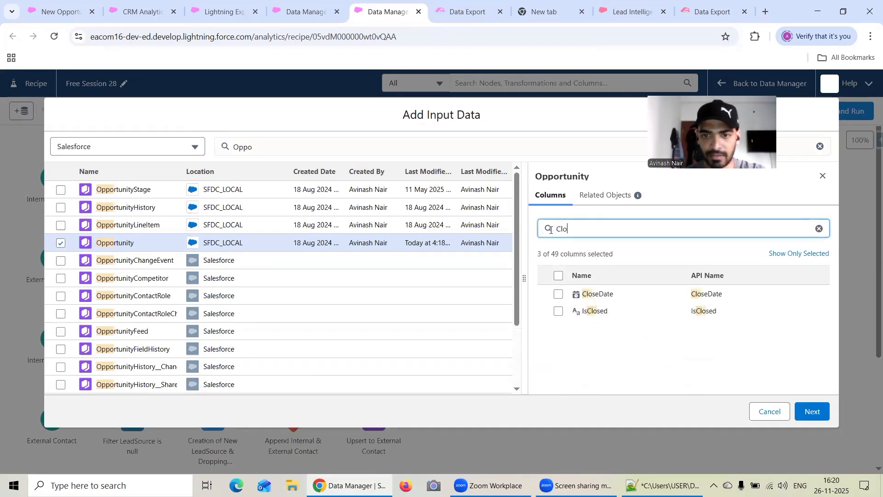
left_click(559, 295)
Step: Check the fields in the Data Export query, include the LeadSource column, and add the SFDC_LOCAL Opportunity input to the recipe
left_click(445, 18)
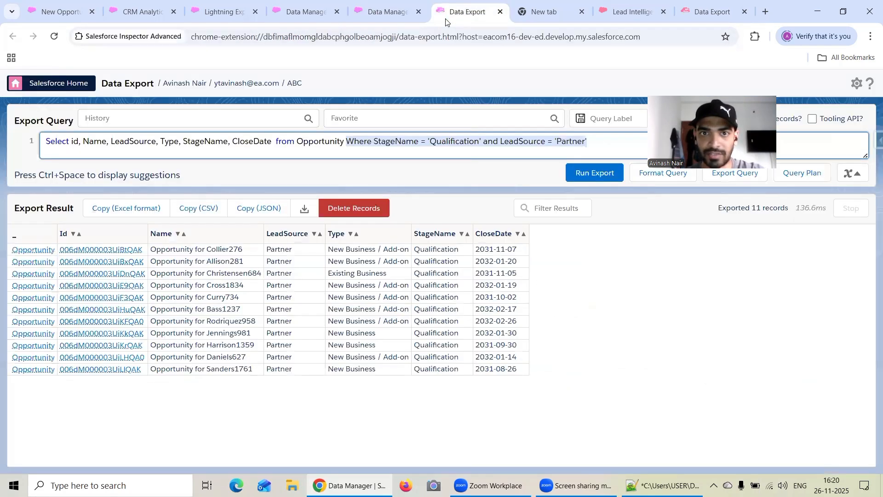
left_click(396, 19)
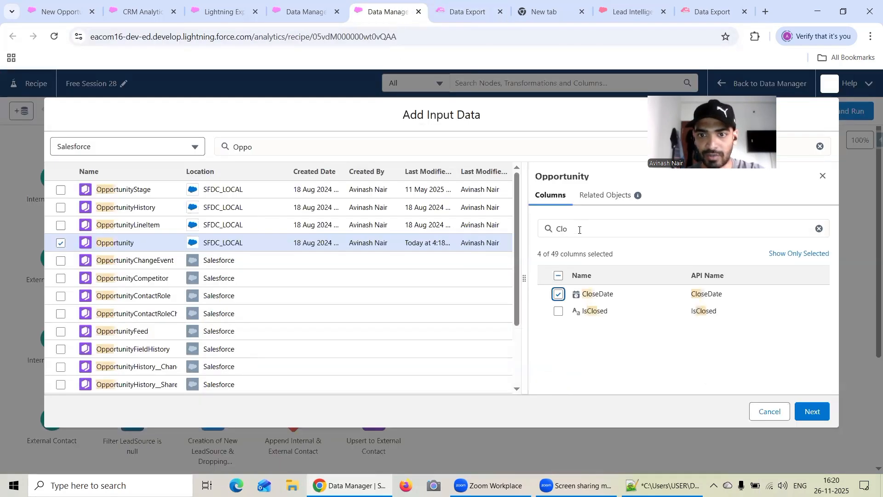
left_click_drag(578, 229, 543, 224)
type("Lea")
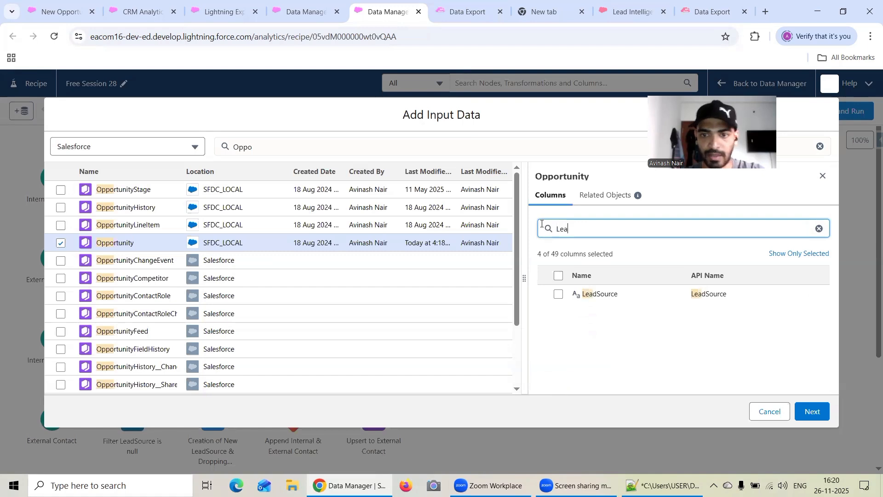
left_click(559, 294)
left_click(812, 412)
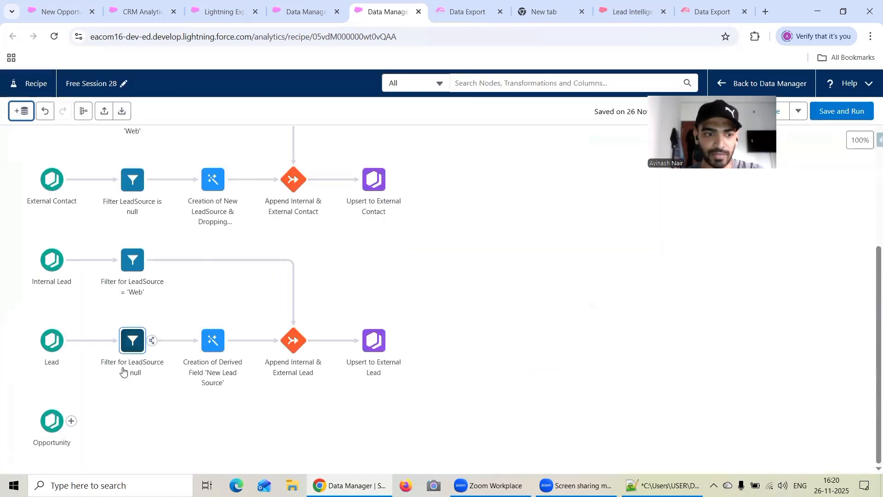
Step: Attach a Filter node to the new Opportunity input with the condition Stage equals Qualification
left_click(71, 421)
left_click(54, 325)
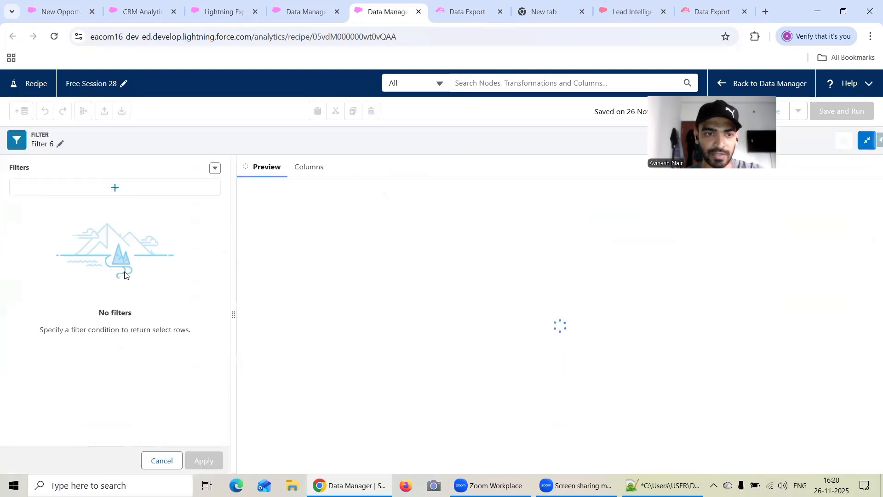
left_click(115, 188)
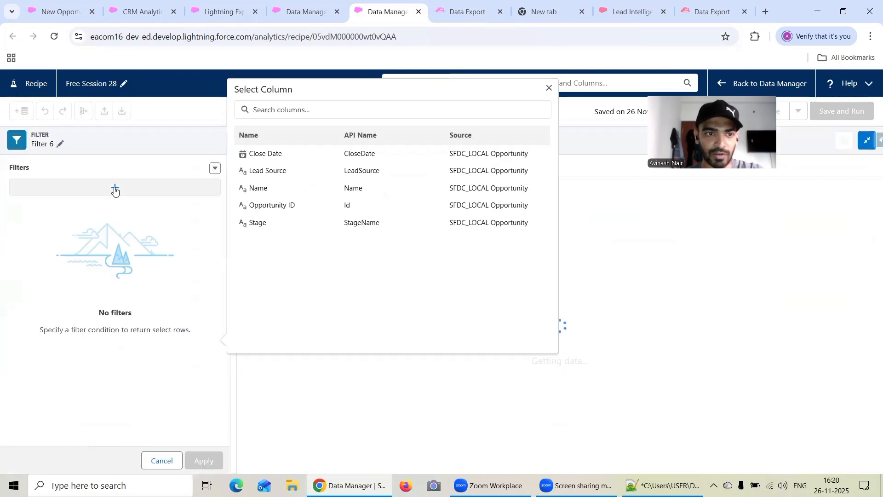
left_click(292, 226)
left_click(448, 23)
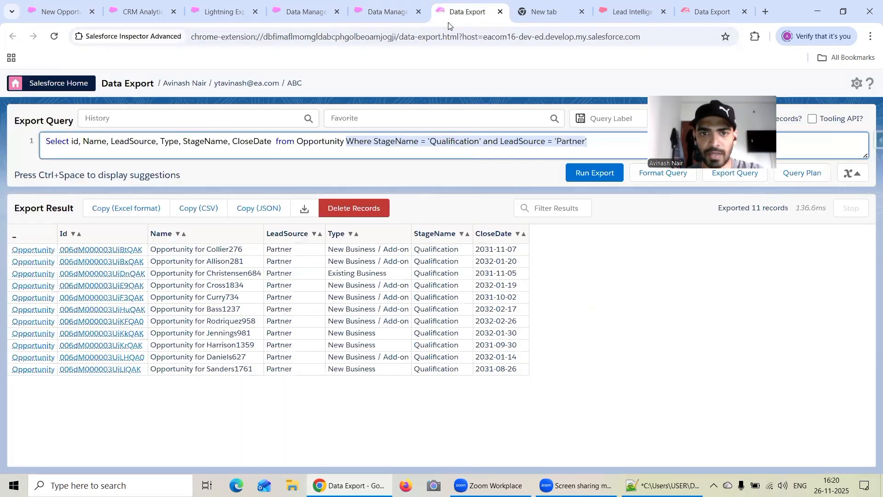
left_click(388, 14)
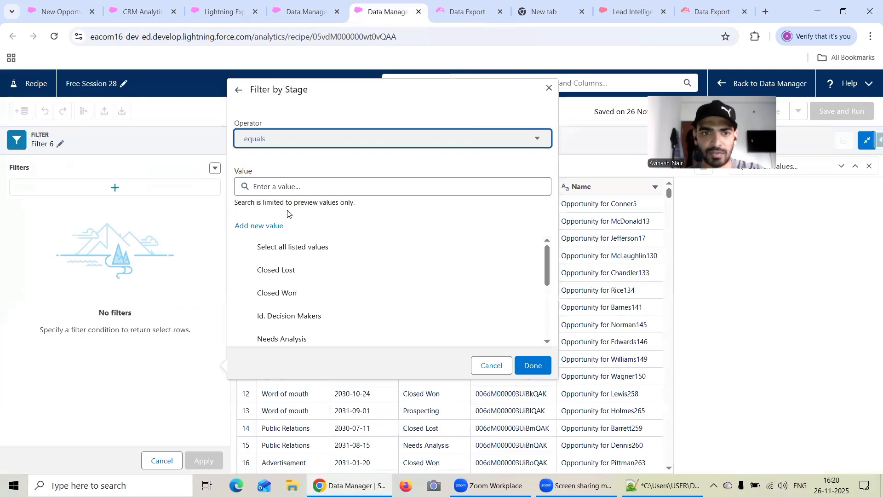
scroll(333, 272, "down", 3)
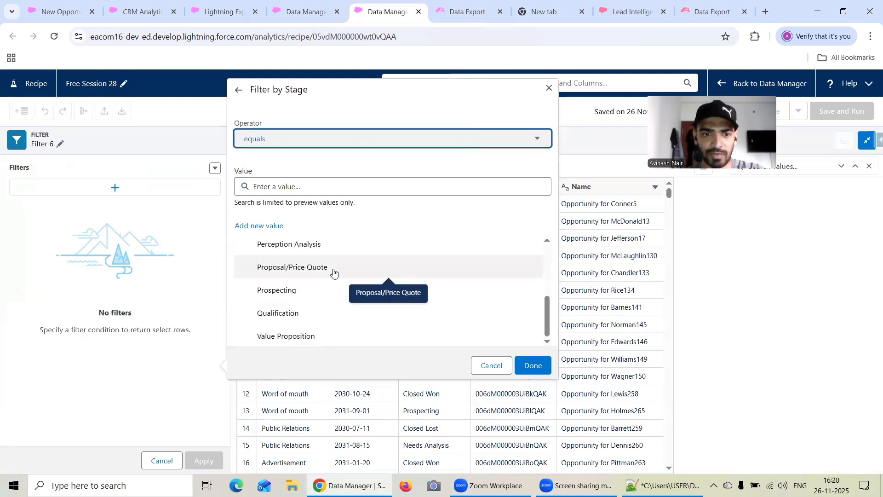
left_click(312, 314)
left_click(531, 367)
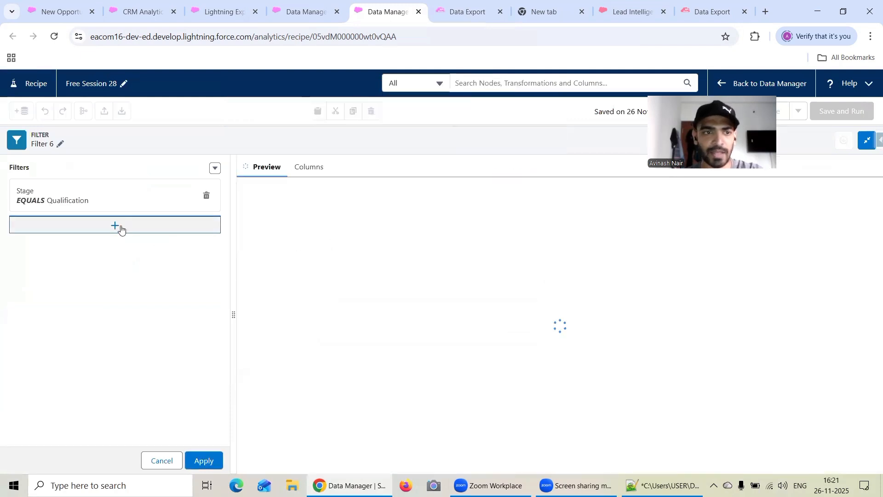
Step: Add the condition Lead Source equals Partner to the Opportunity filter, apply the node and save the recipe
left_click(118, 227)
left_click(276, 171)
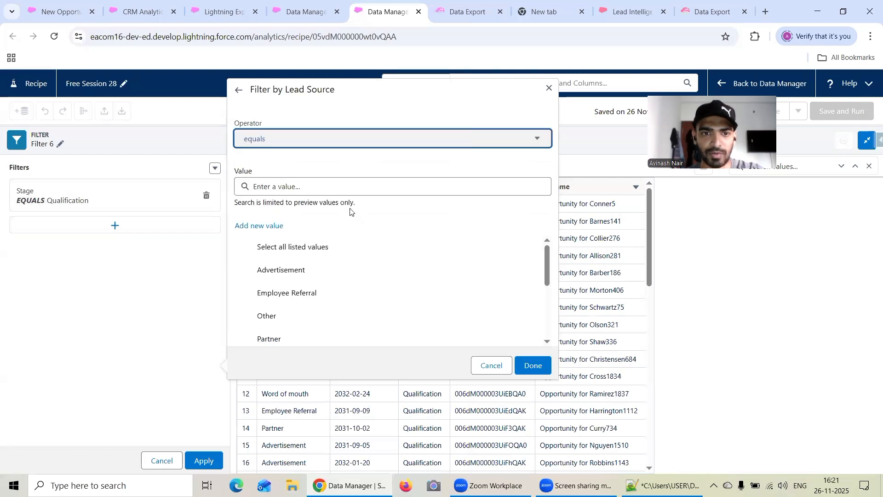
scroll(341, 252, "down", 2)
scroll(317, 264, "down", 1)
scroll(276, 279, "up", 1)
left_click(270, 282)
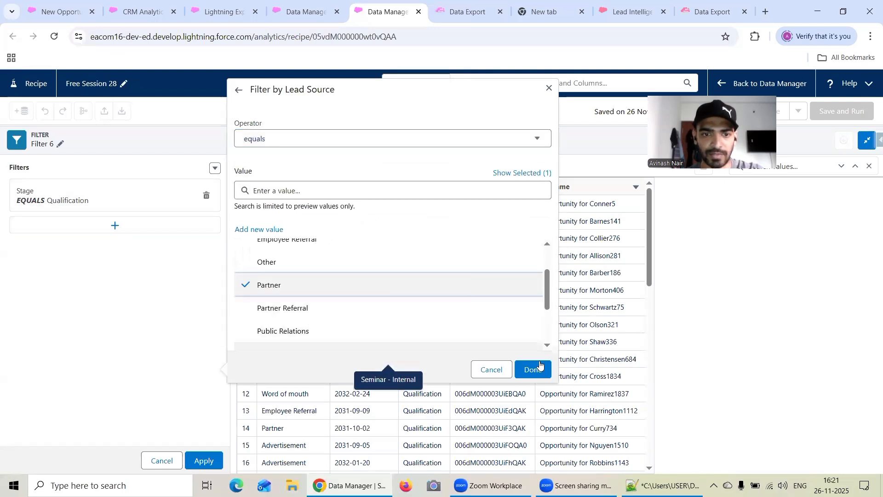
left_click(541, 372)
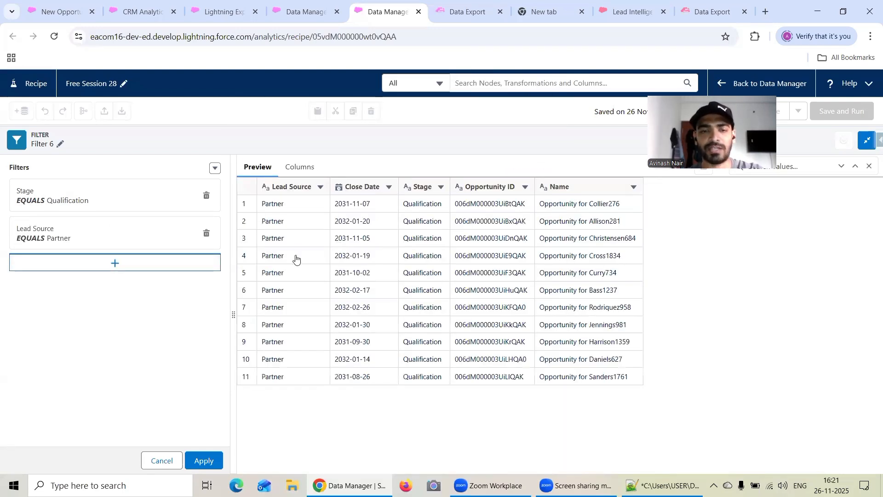
left_click(204, 461)
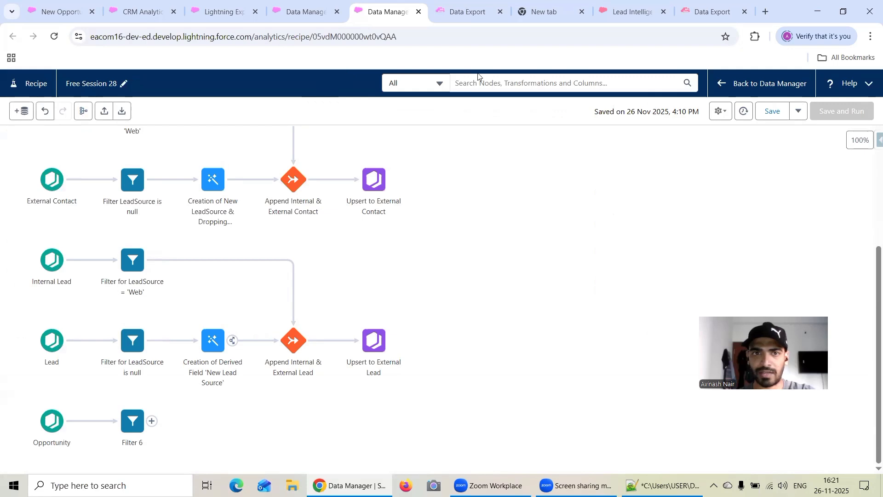
key("ctrl+s")
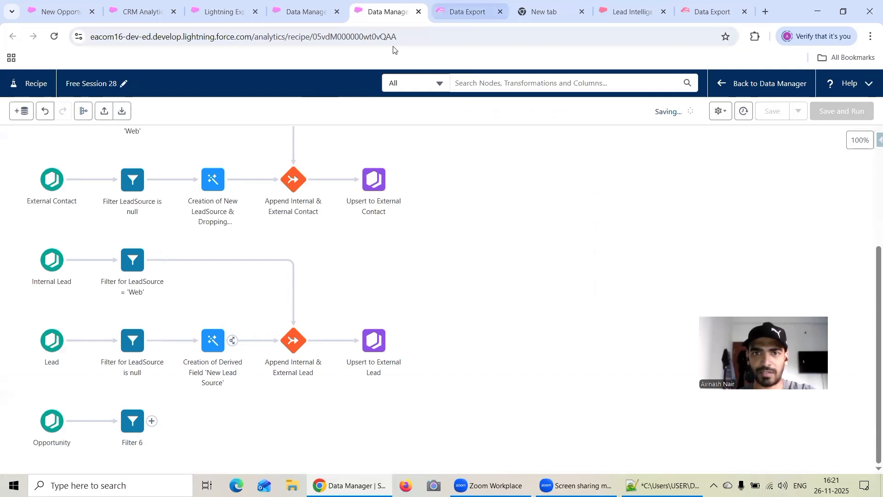
Step: Refresh the Data Manager job monitor to check the Salesforce External Opportunity sync, and return to the recipe
left_click(306, 11)
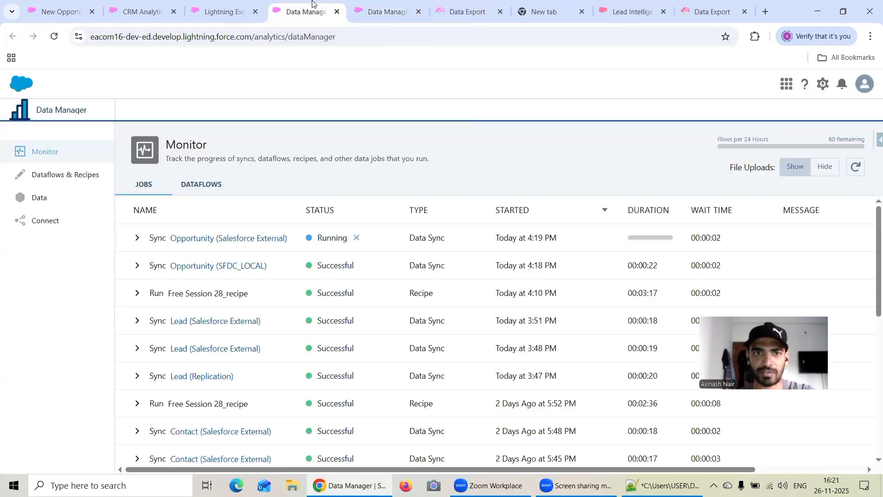
left_click(857, 167)
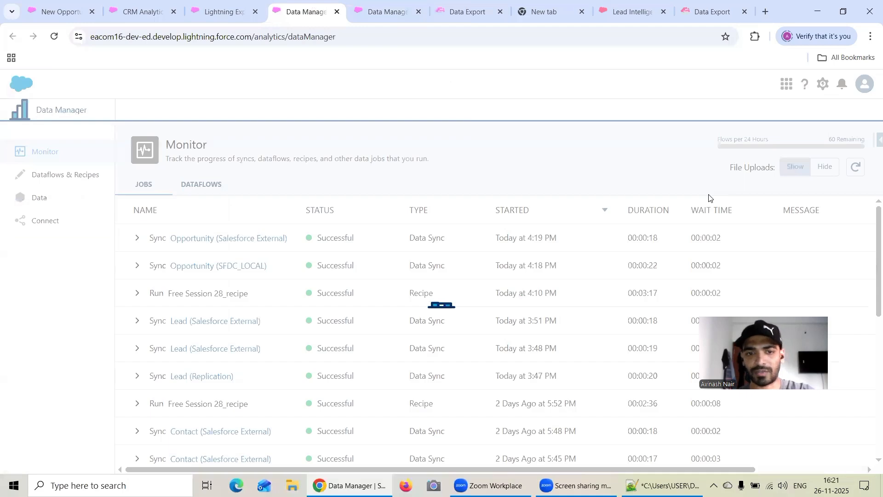
left_click(441, 11)
key("ctrl+shift+Tab")
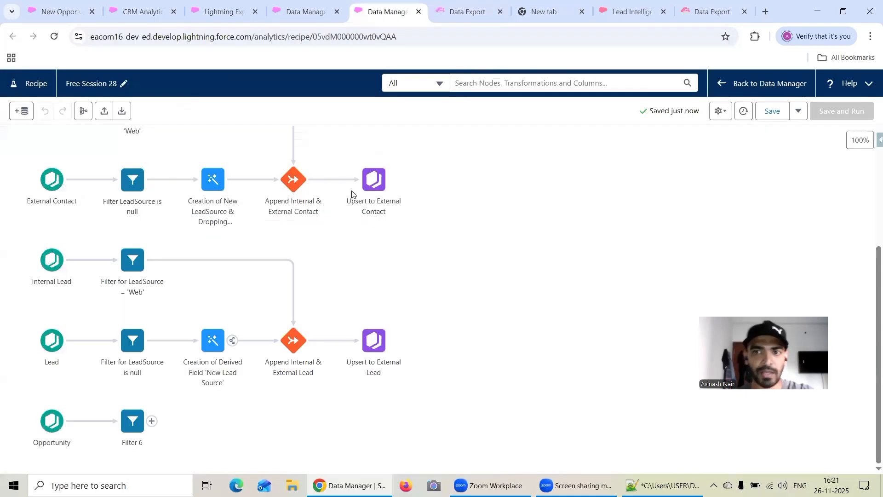
Step: Reload the recipe and add the Salesforce External Opportunity object with all its columns as input data, showing only external connected objects
left_click(55, 37)
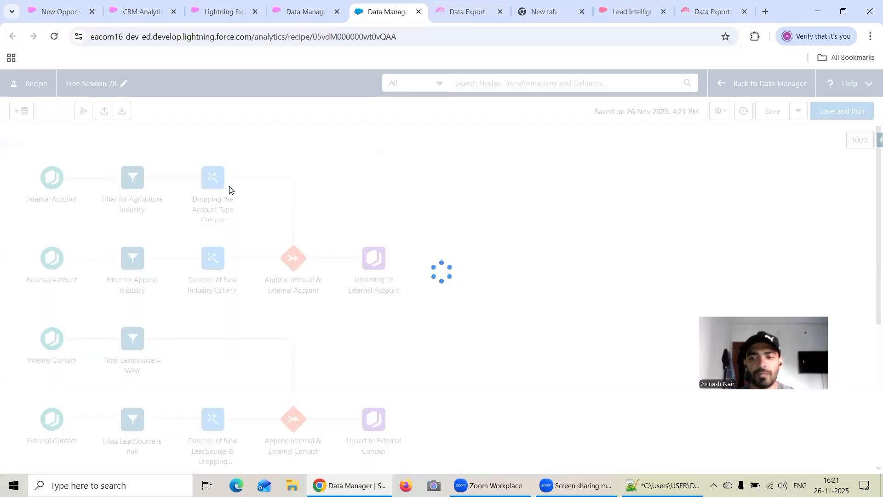
left_click(23, 116)
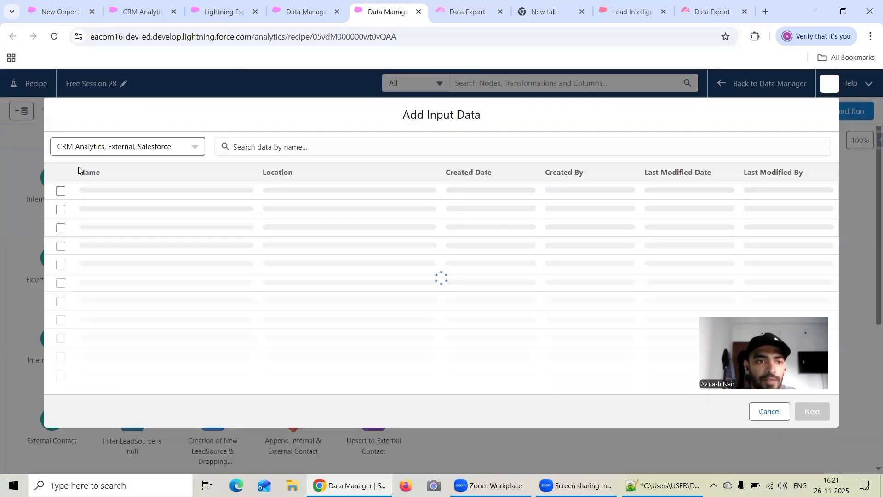
left_click(110, 146)
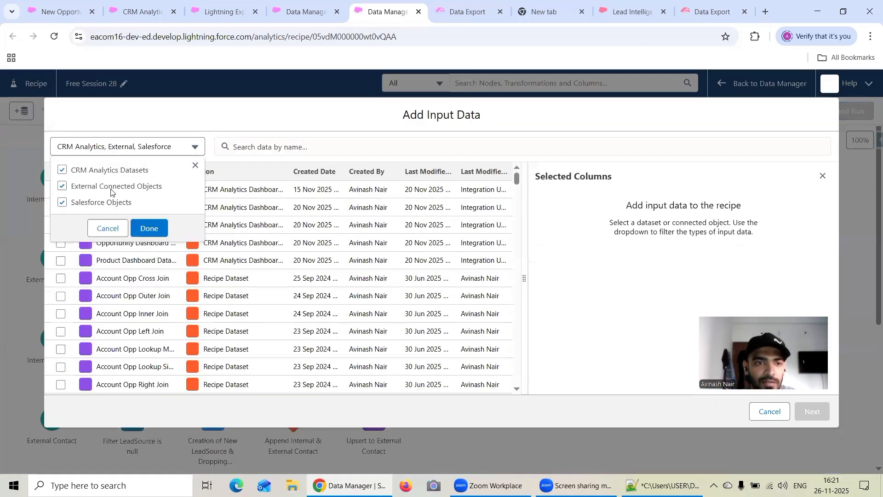
left_click(118, 169)
left_click(101, 202)
left_click(148, 228)
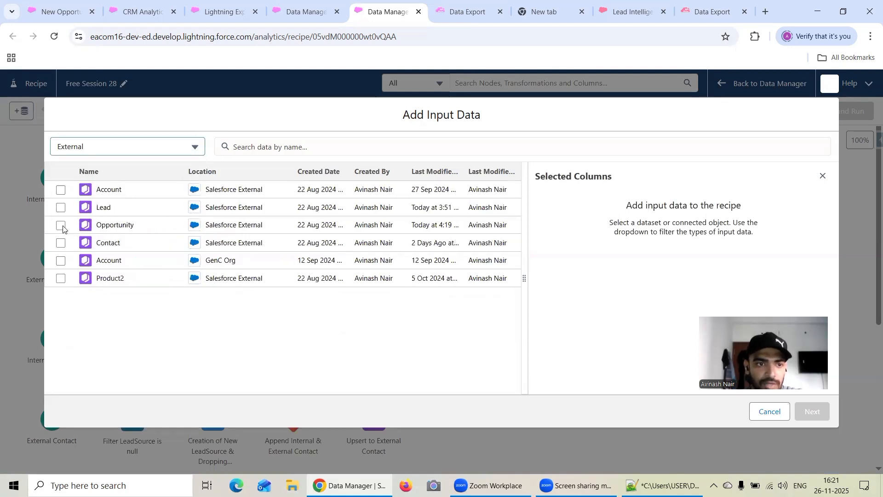
left_click(63, 226)
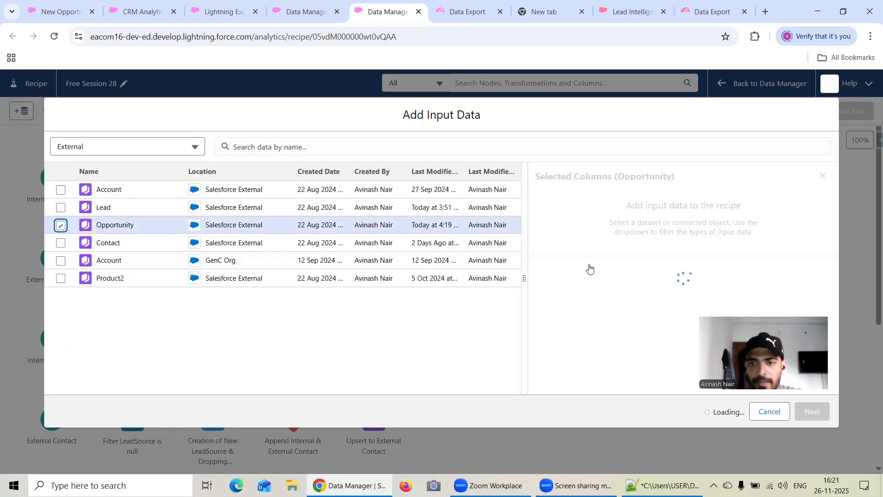
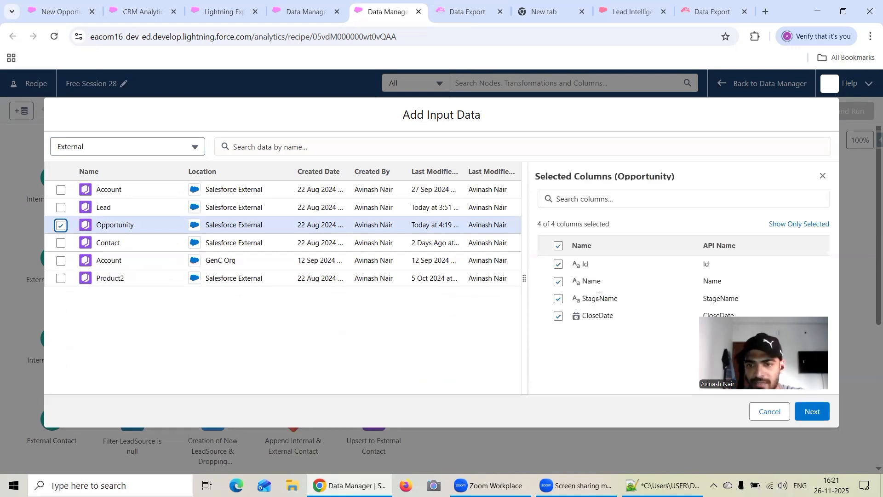
left_click(816, 415)
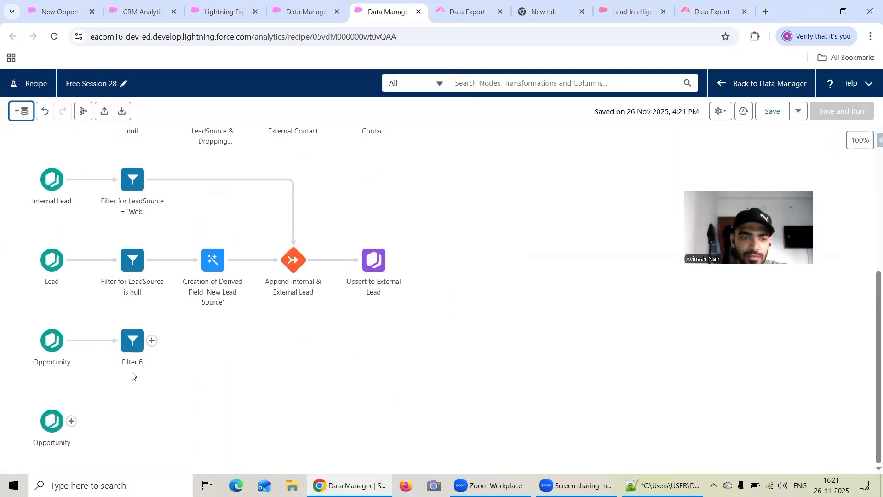
Step: Attach a Filter node to the Salesforce External Opportunity input with the condition StageName equals Prospecting, and apply it
left_click(71, 421)
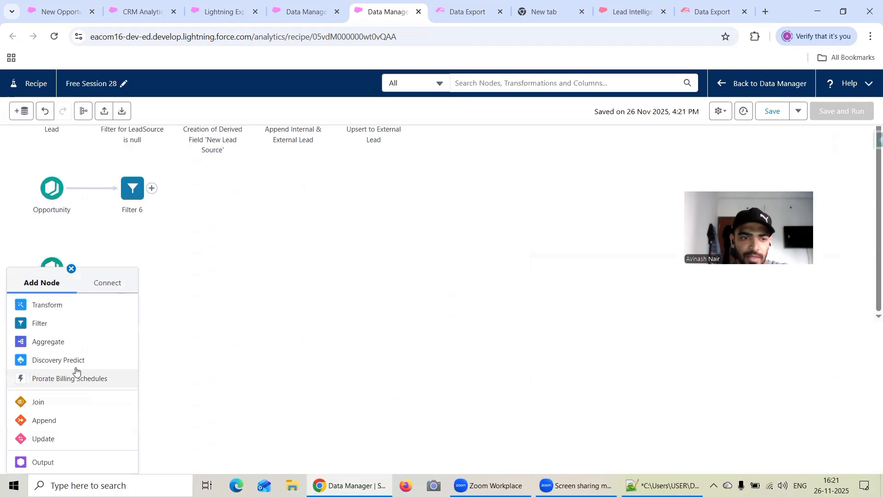
left_click(63, 327)
left_click(115, 188)
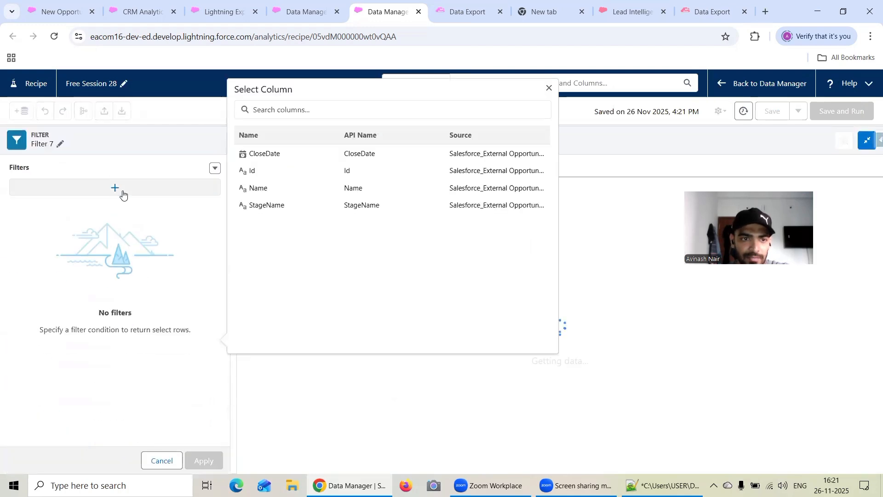
left_click(297, 203)
left_click(302, 193)
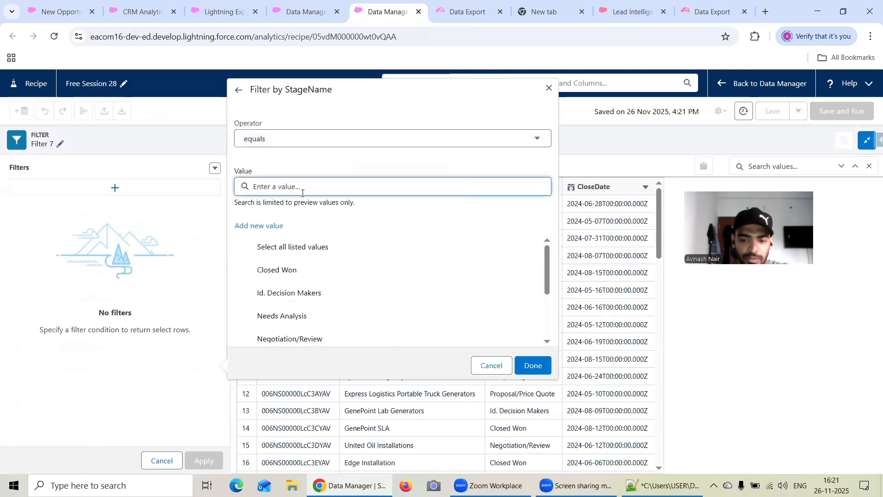
scroll(339, 250, "down", 3)
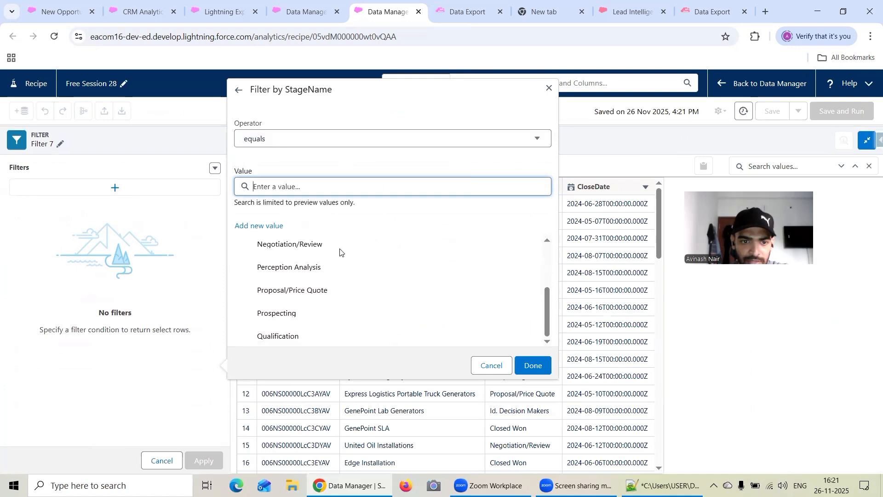
left_click(290, 312)
left_click(534, 370)
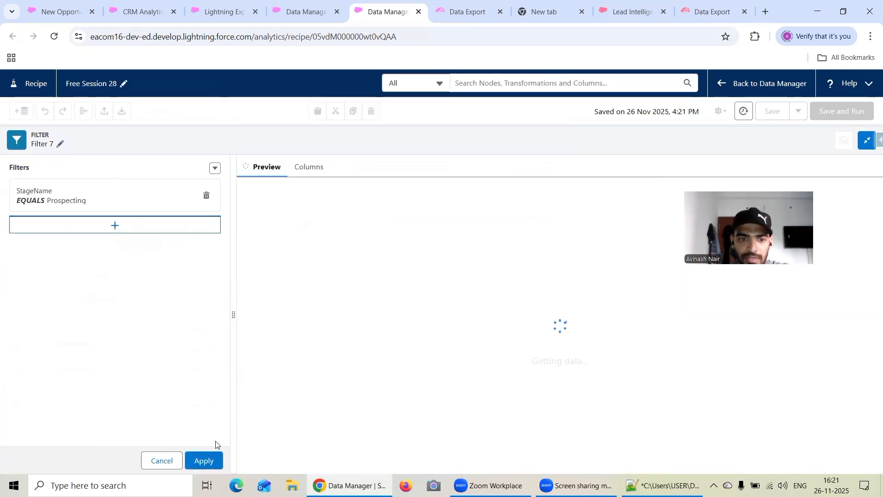
left_click(204, 460)
left_click(464, 213)
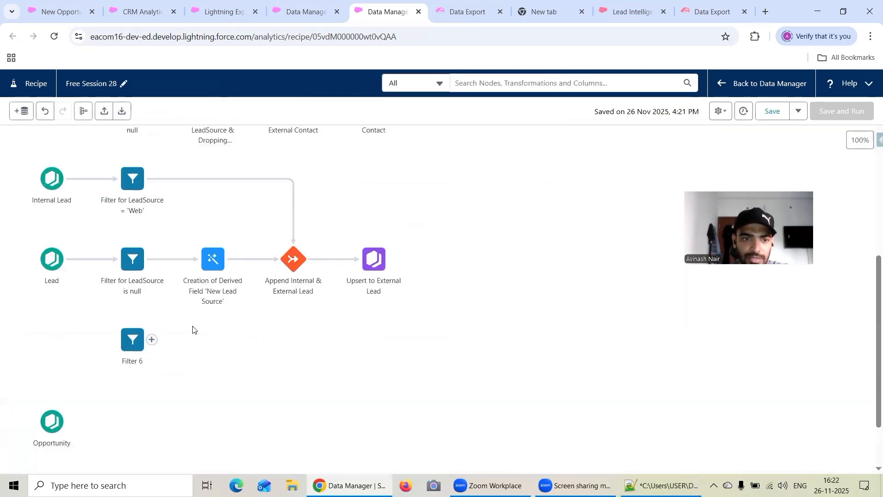
Step: Rename the first Opportunity input node, which feeds Filter 6, as Internal Opportunity and apply the name
scroll(152, 368, "down", 2)
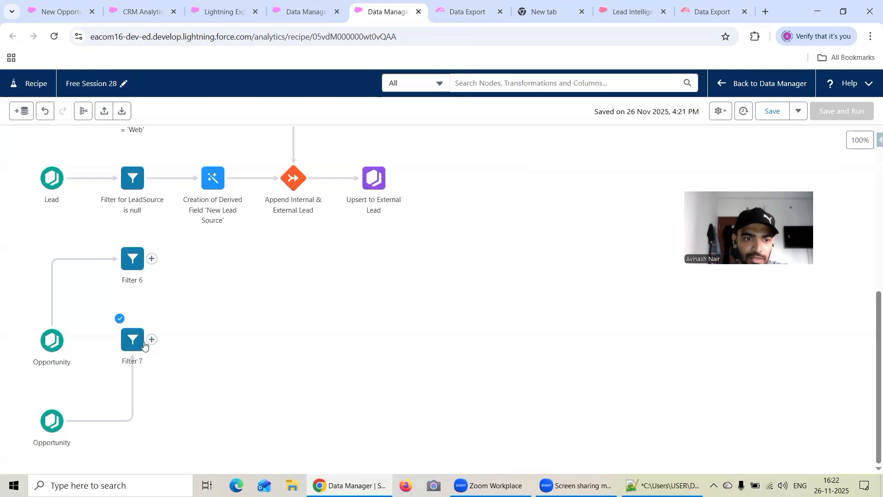
left_click(52, 341)
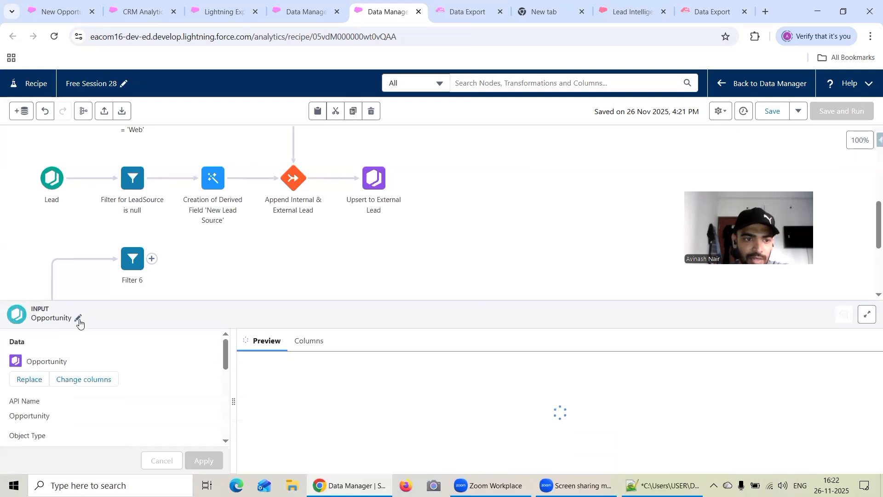
left_click(79, 319)
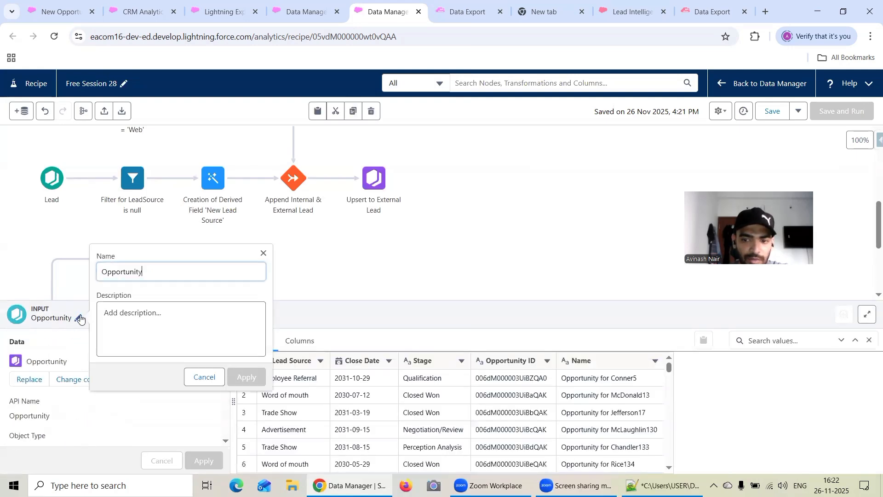
left_click(103, 272)
type("O")
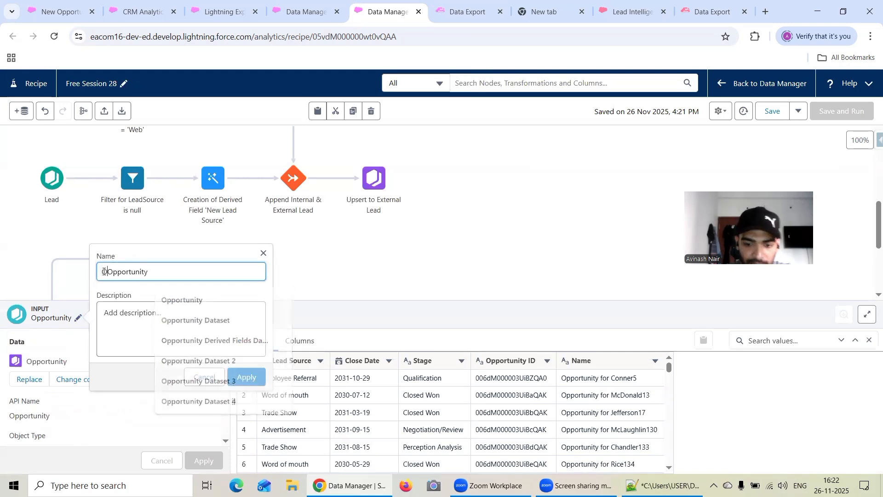
key("BackSpace")
type("Internal")
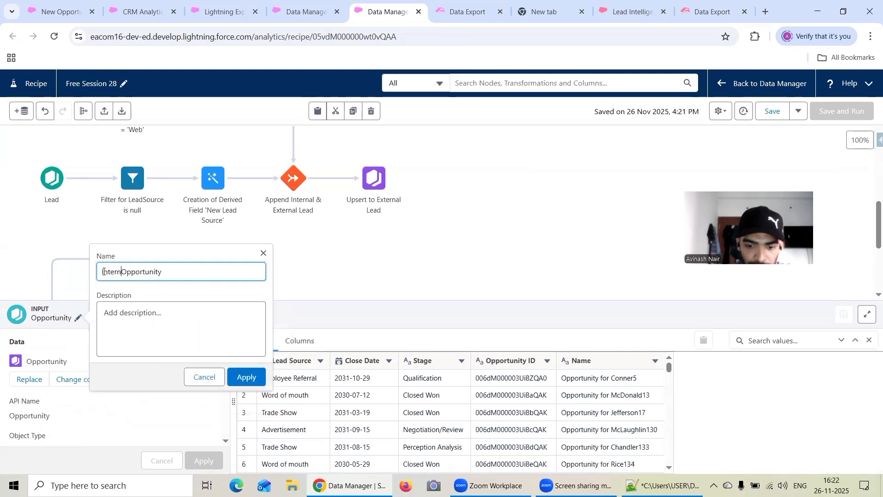
left_click(246, 377)
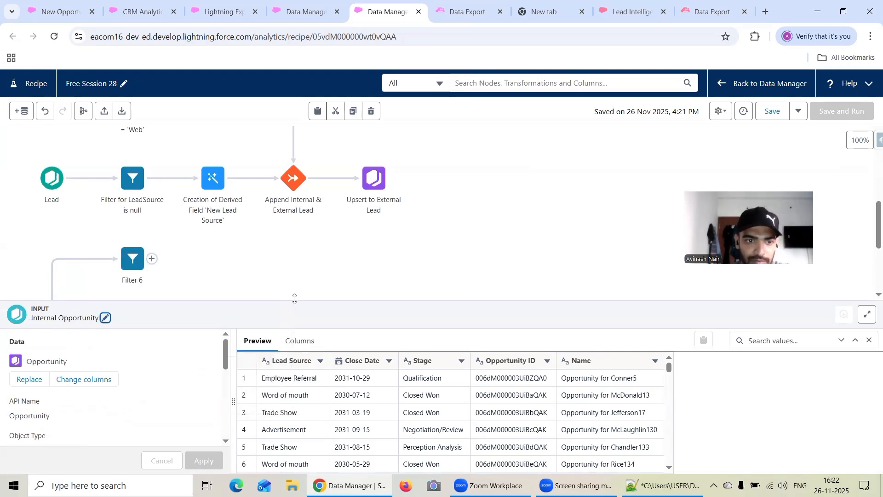
left_click(314, 277)
Step: Rename the remaining Opportunity input node, which feeds Filter 7, as External Opportunity and apply the name
left_click(50, 423)
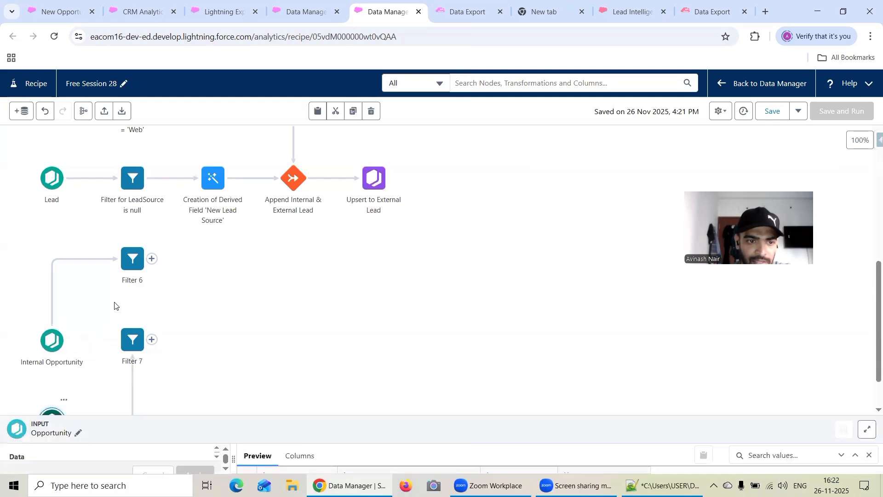
left_click(79, 319)
left_click(105, 272)
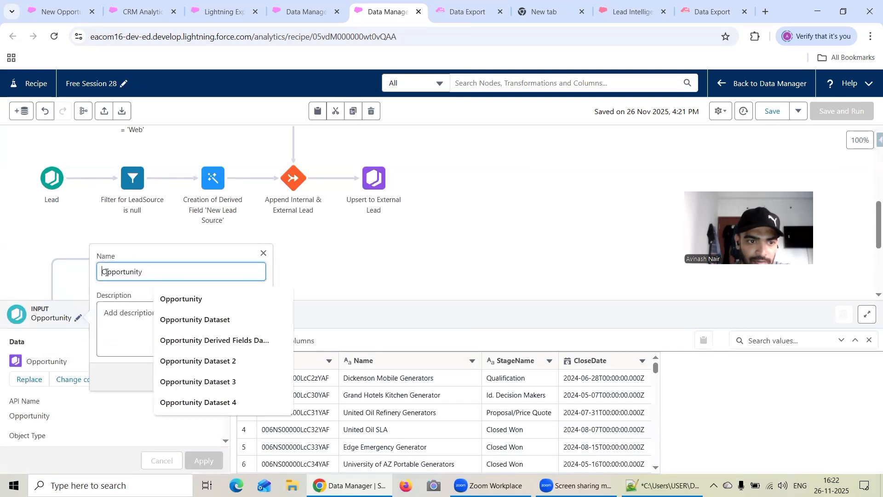
type("External")
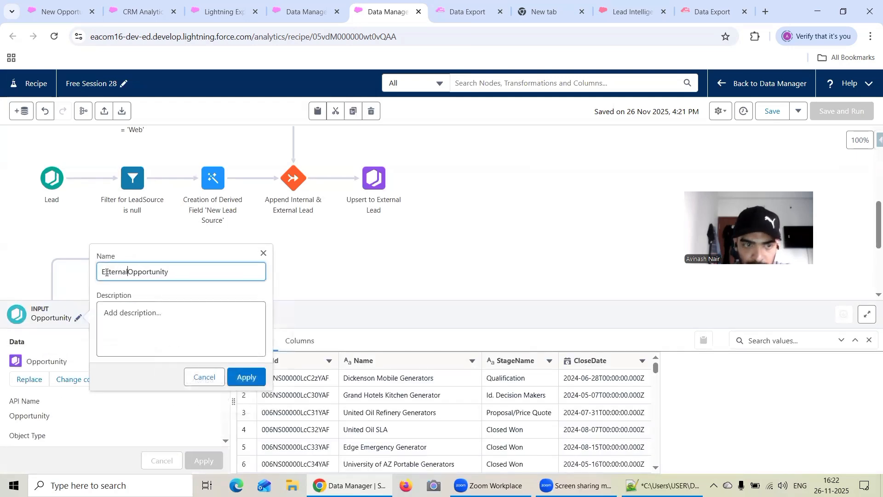
left_click(251, 377)
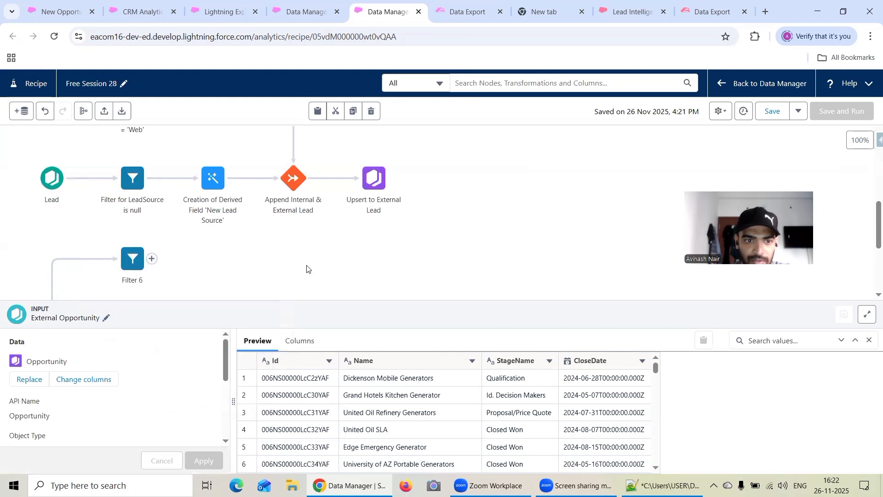
left_click(272, 270)
Step: Rename Filter 7 on the External Opportunity branch as Filter for StageName = 'Prospecting'
left_click(134, 342)
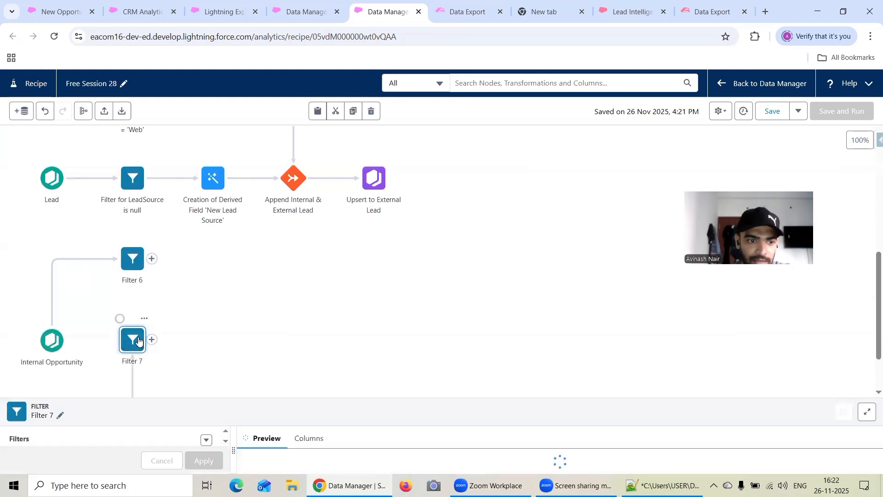
left_click(60, 318)
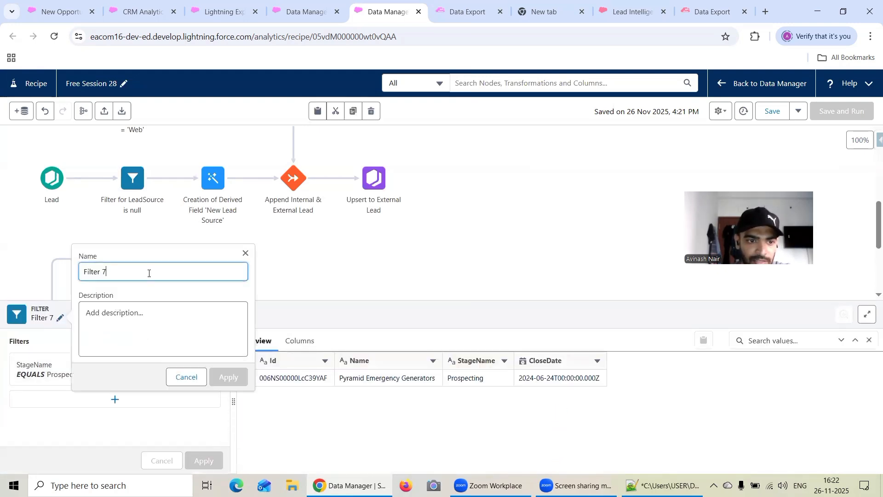
key("BackSpace")
type("for ")
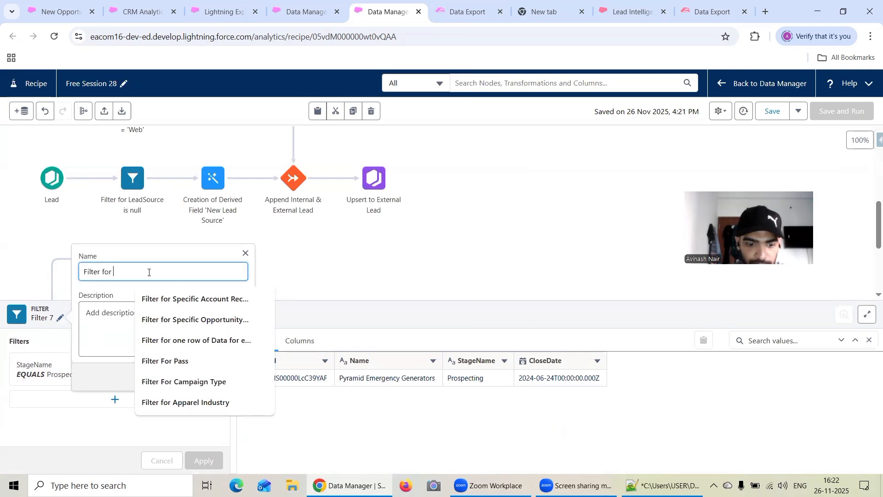
type("STageName")
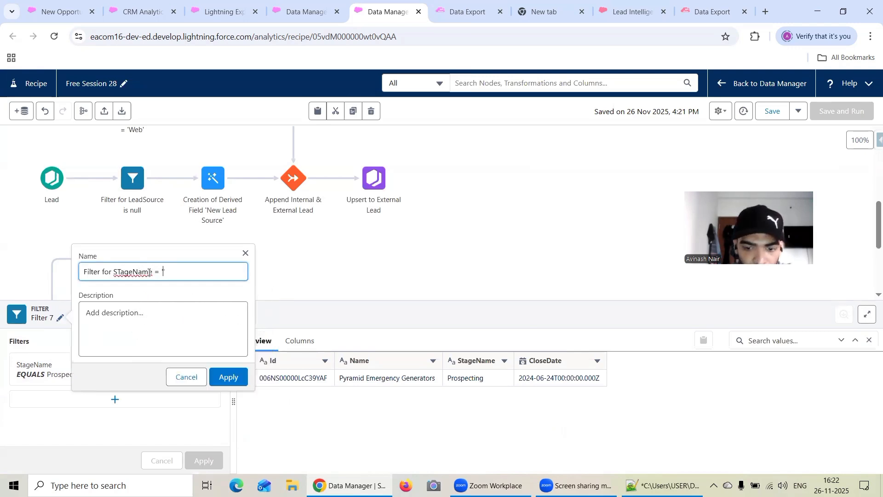
type("= 'Prospecting'")
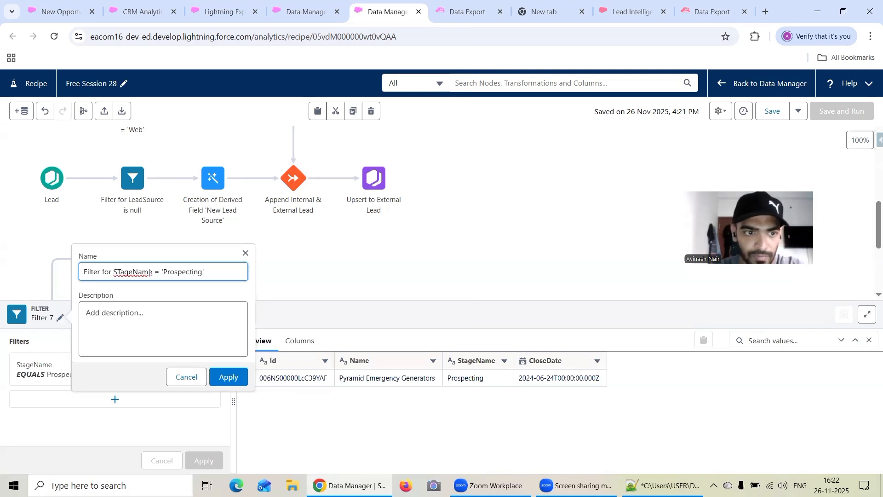
key("Delete")
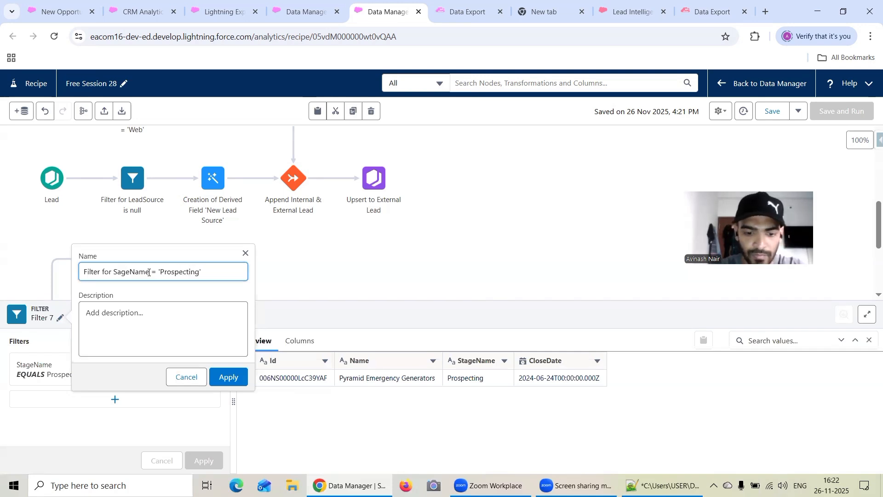
type("t")
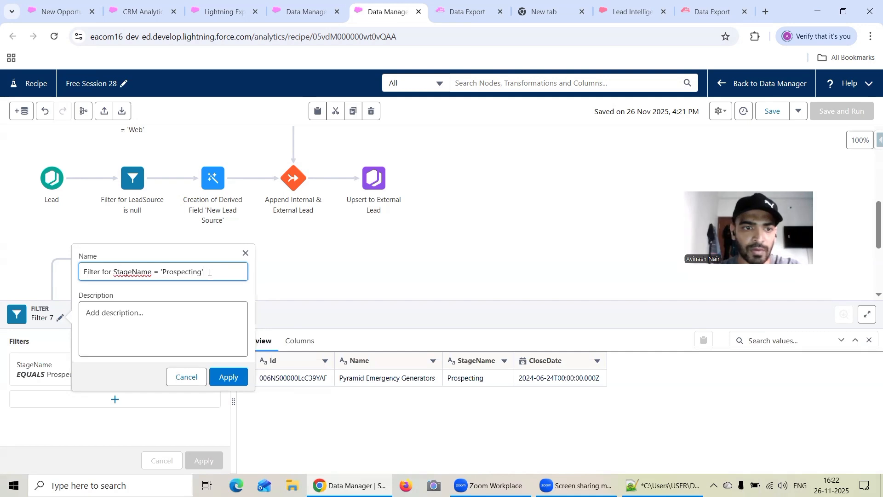
left_click(227, 377)
left_click(359, 268)
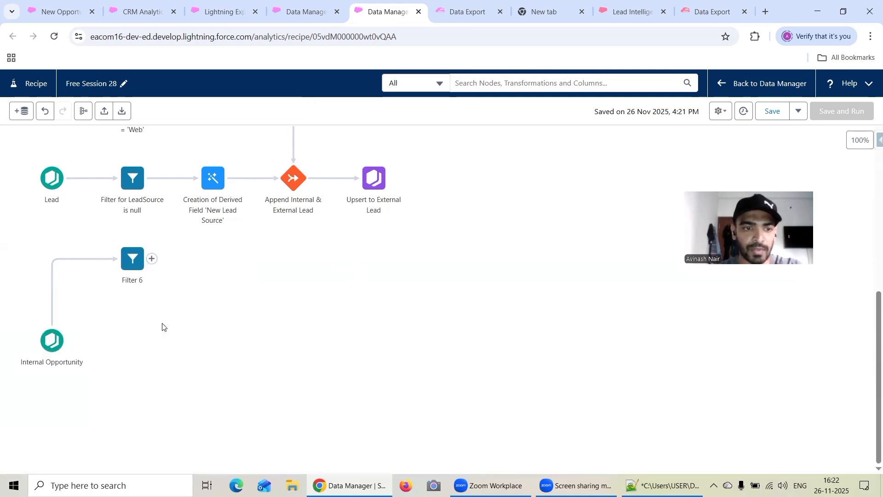
Step: Rename Filter 6 on the Internal Opportunity branch as Filter for StageName = 'Qualification' And LeadSource = 'Partner'
left_click(133, 260)
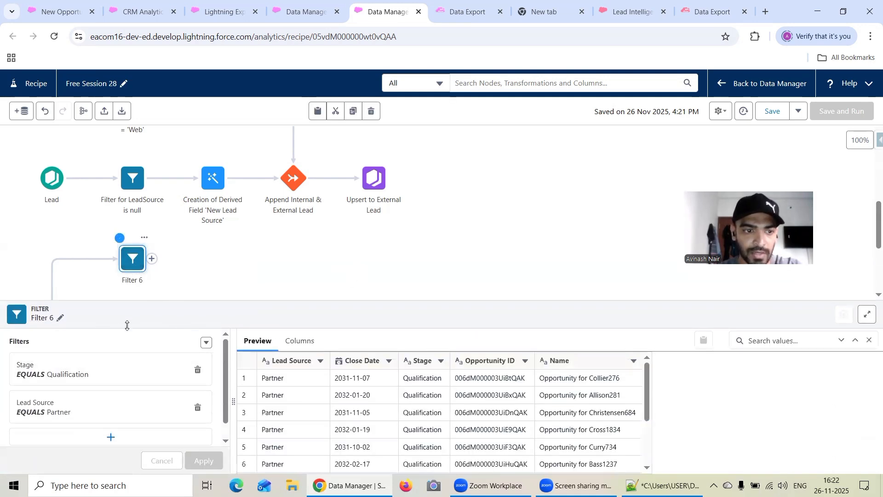
left_click(59, 317)
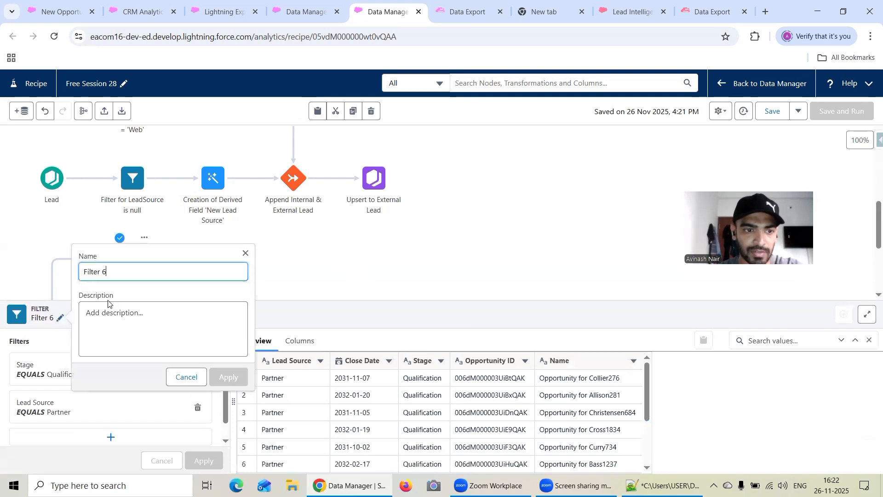
key("BackSpace")
type("fo")
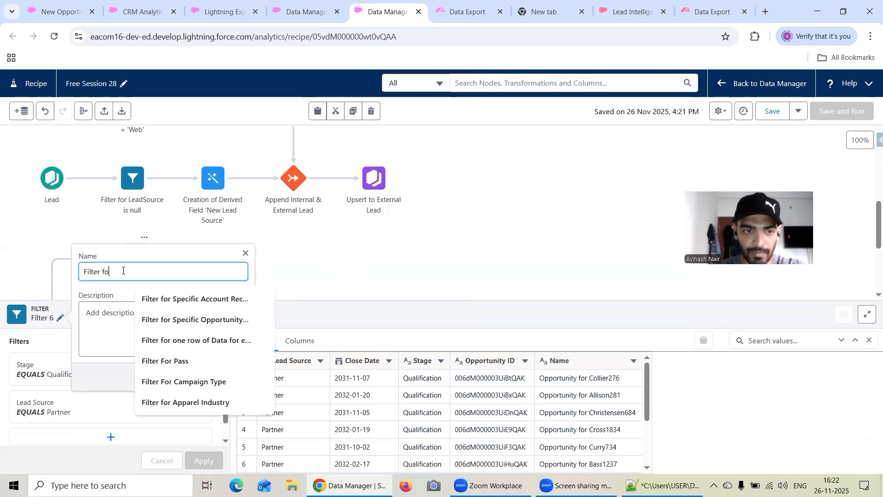
type("r StageName")
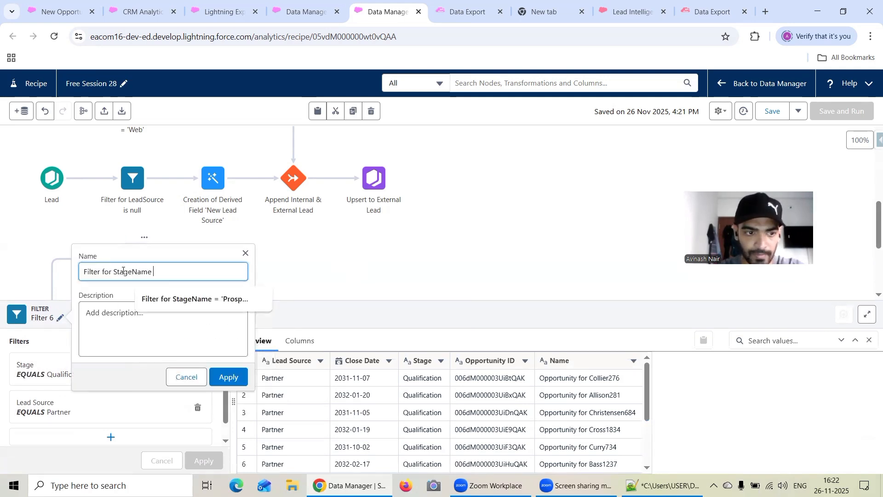
type(" = ''")
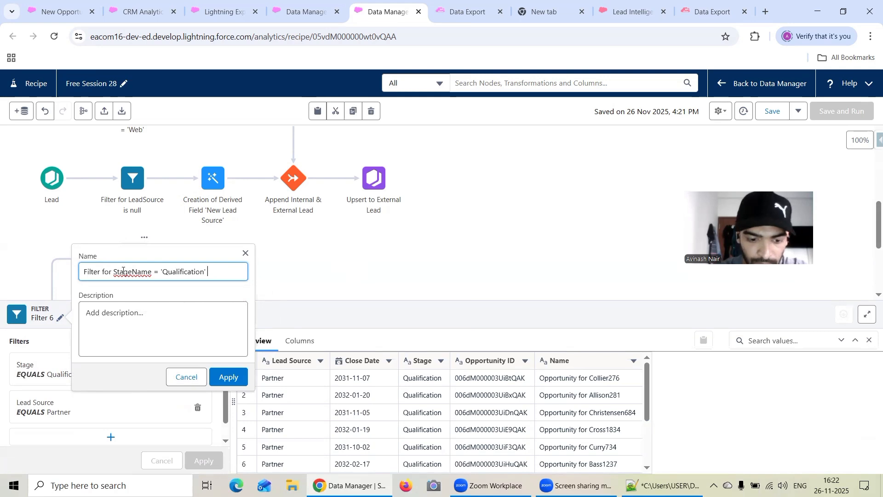
type("And LeadSou")
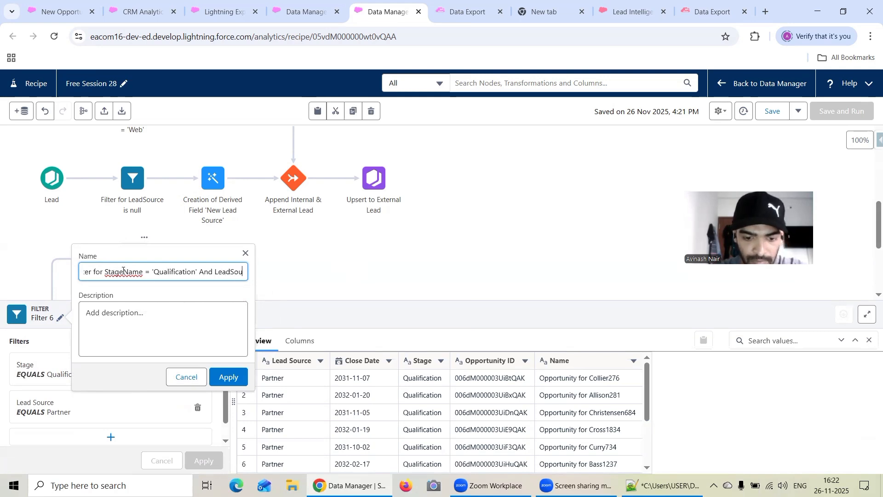
type("rce = '")
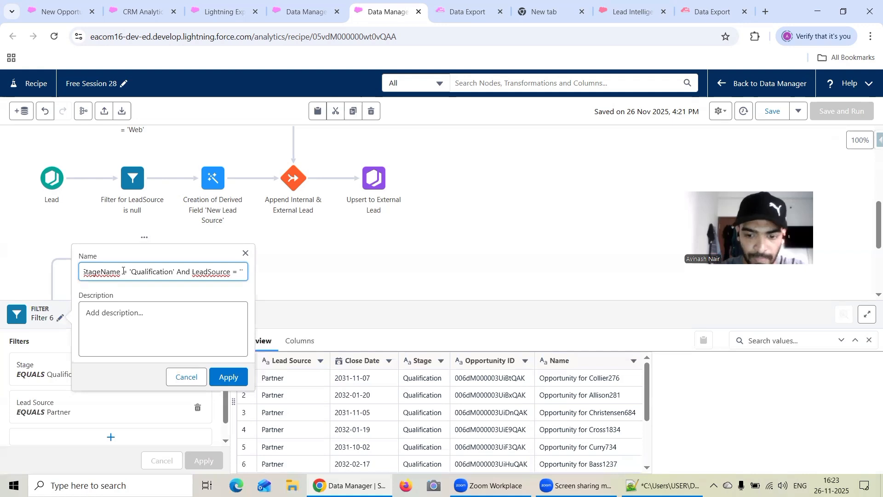
type("'Partner")
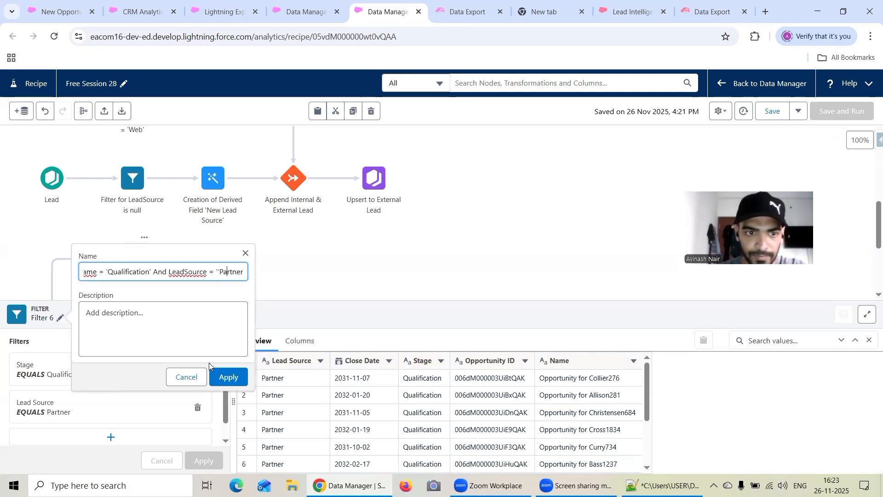
key("BackSpace")
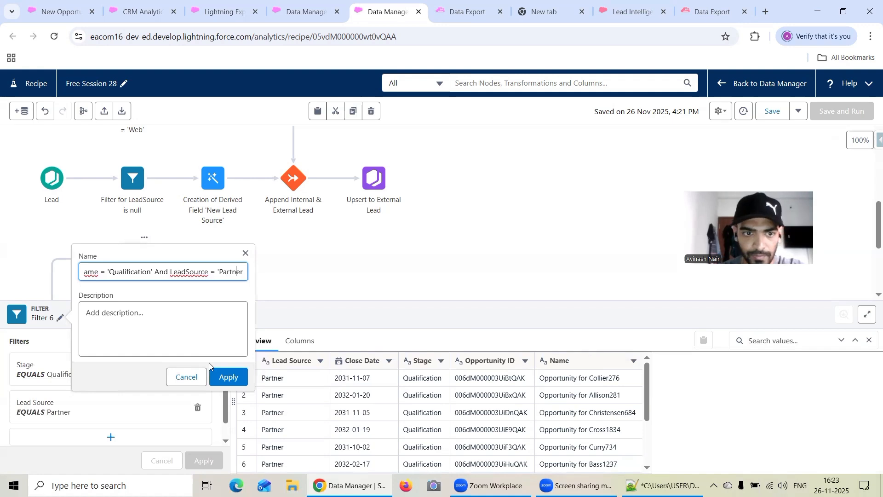
type("'")
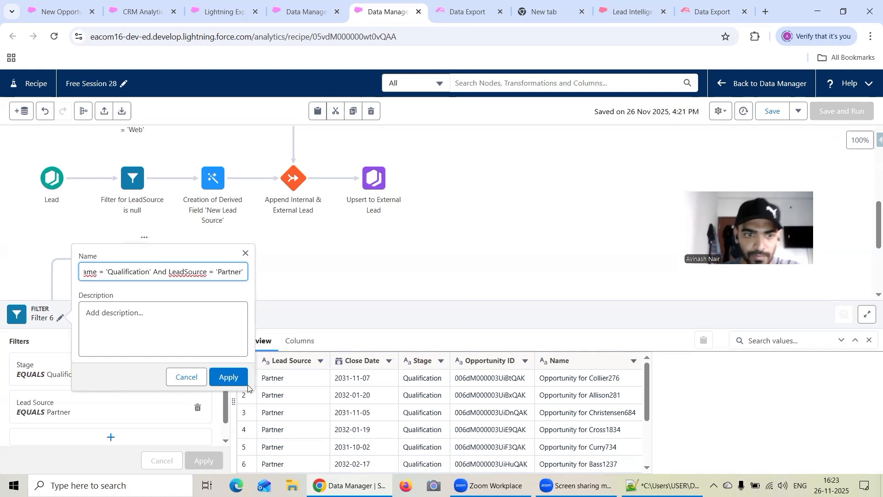
left_click(229, 377)
left_click(325, 272)
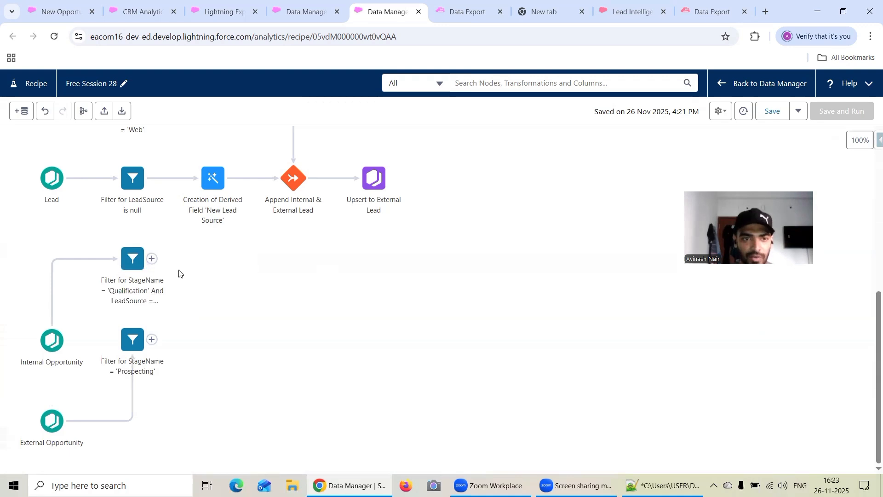
Step: Add a Transform node after the StageName = 'Prospecting' filter and start a custom formula on the StageName column
scroll(220, 286, "up", 1)
scroll(219, 290, "down", 1)
left_click(152, 339)
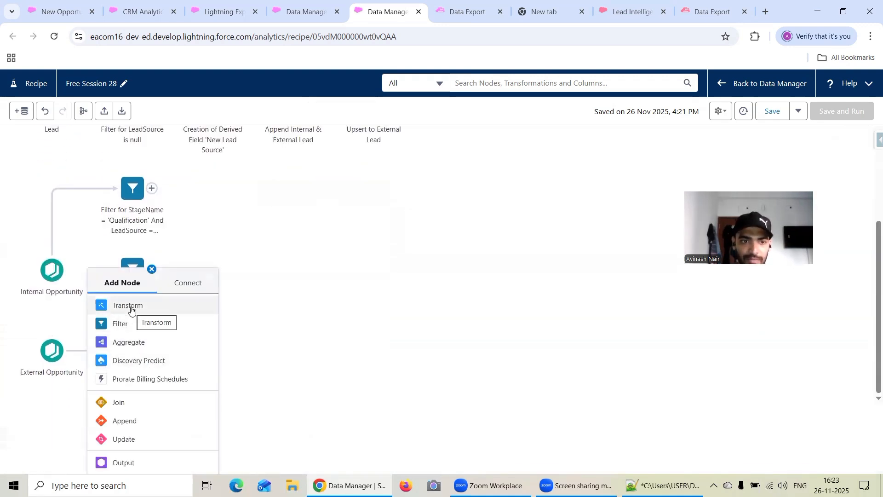
left_click(209, 306)
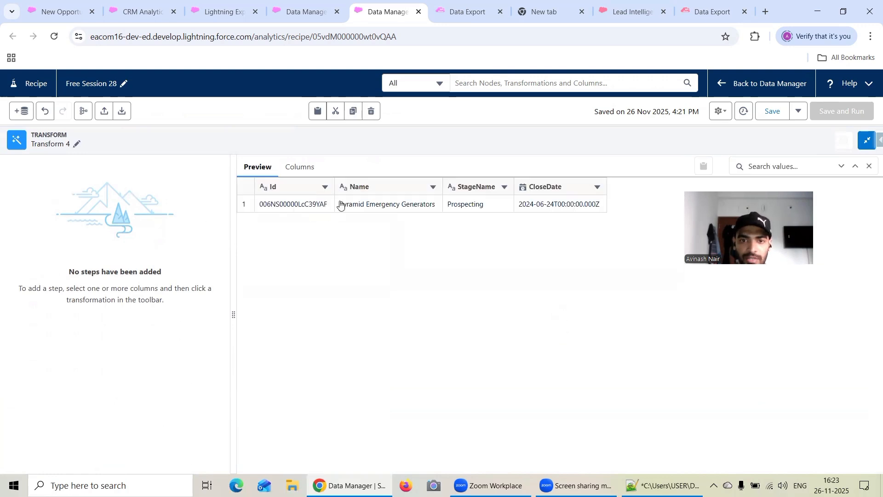
left_click(451, 186)
left_click(270, 140)
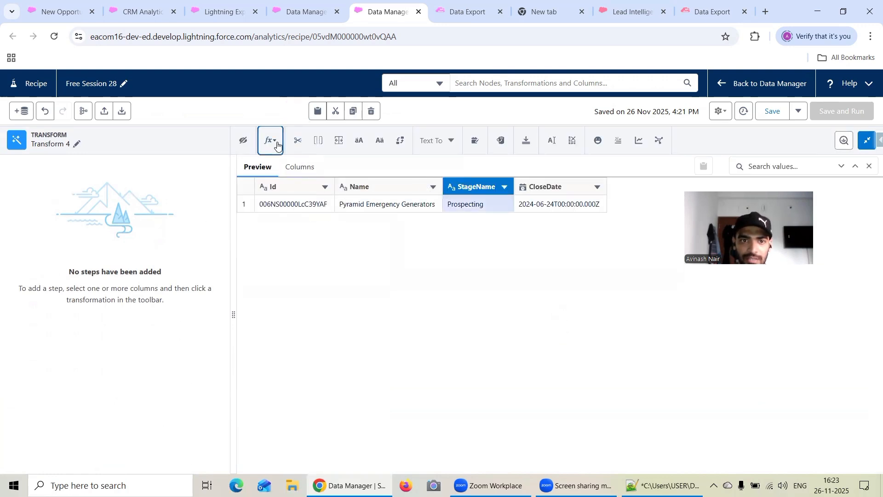
left_click(269, 210)
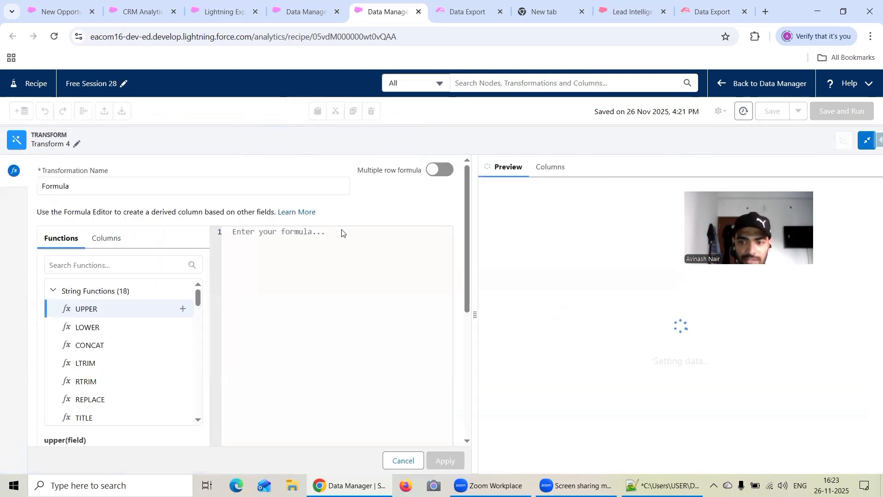
Step: Enter 'Qualification' as the formula and set its output type to Text
left_click(244, 233)
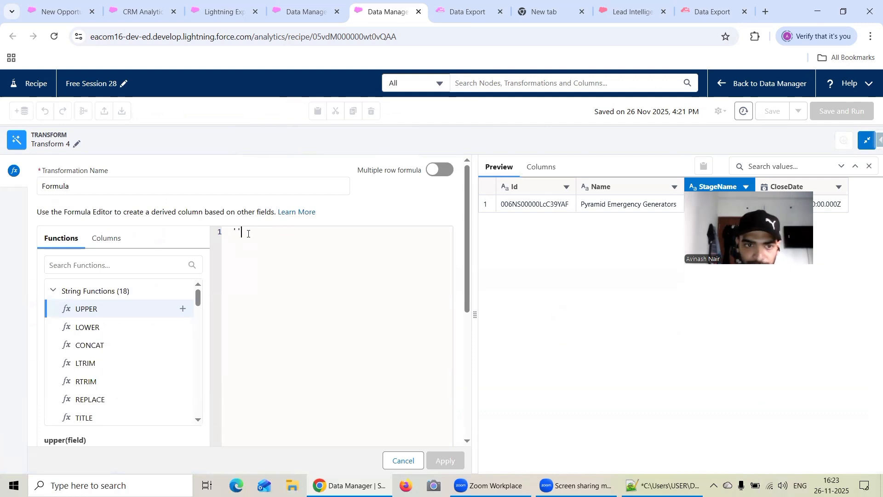
type("'Qualificat")
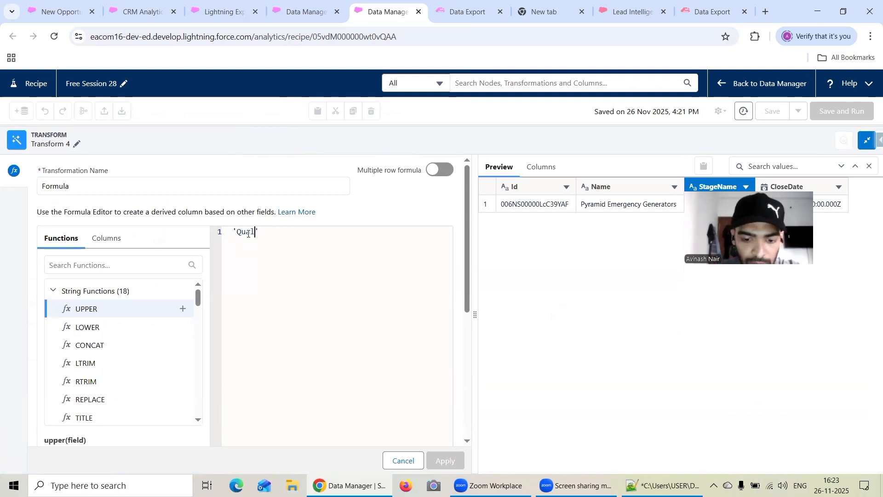
type("ion")
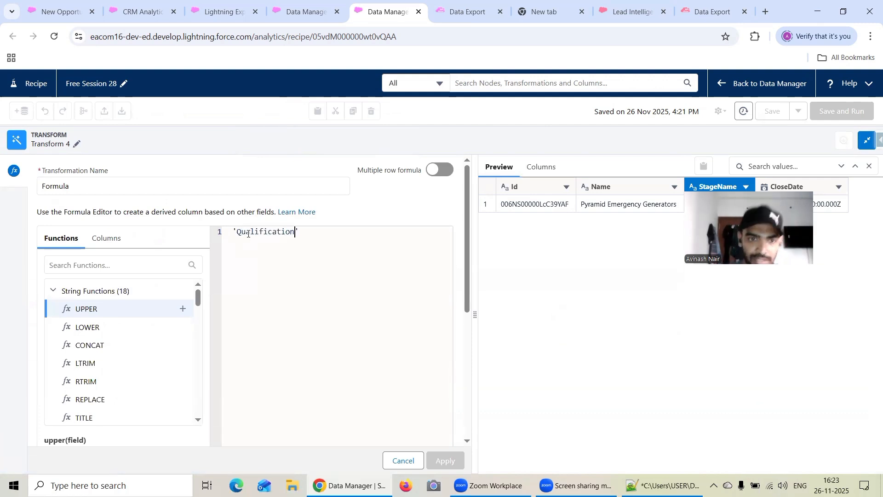
left_click_drag(468, 278, 468, 410)
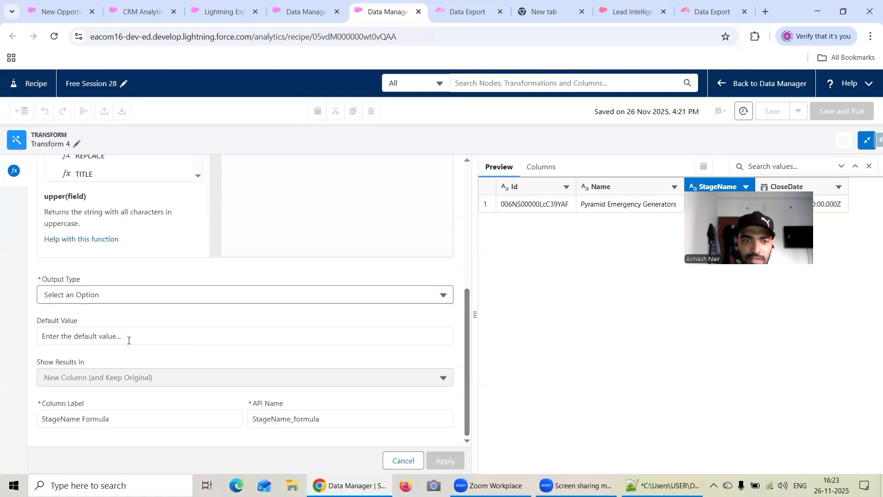
left_click(107, 296)
left_click(98, 318)
Step: Label the formula's result column New StageName and copy that label
double_click(105, 419)
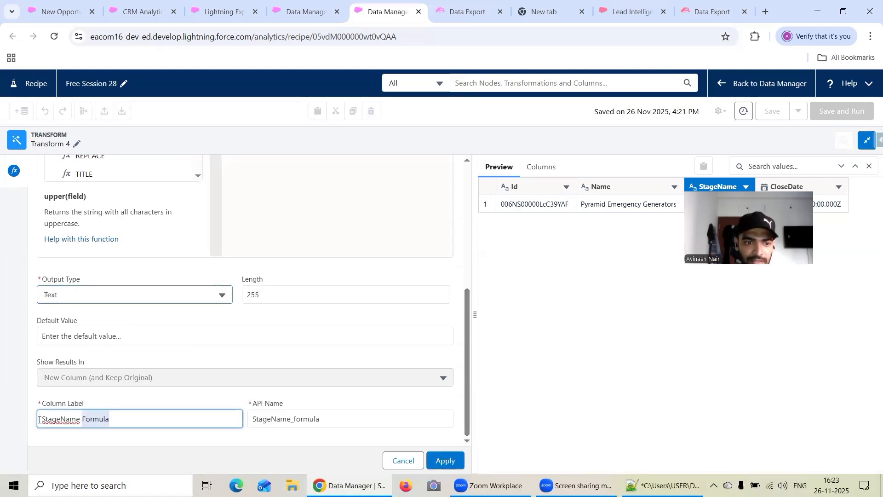
triple_click(39, 420)
type("New S")
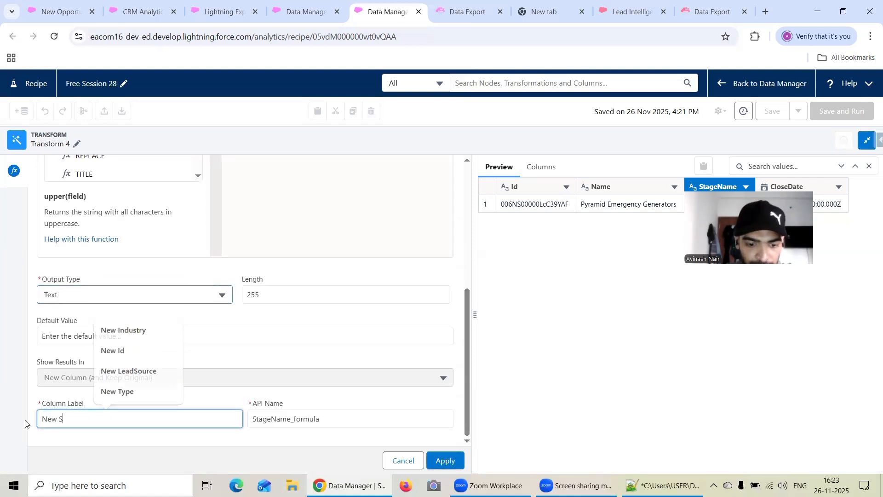
type("tageNa")
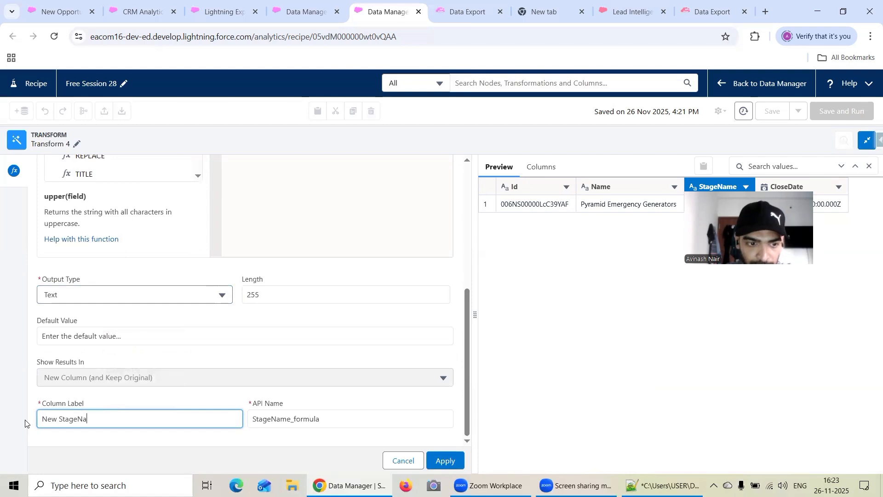
type("me")
left_click_drag(121, 417, 32, 425)
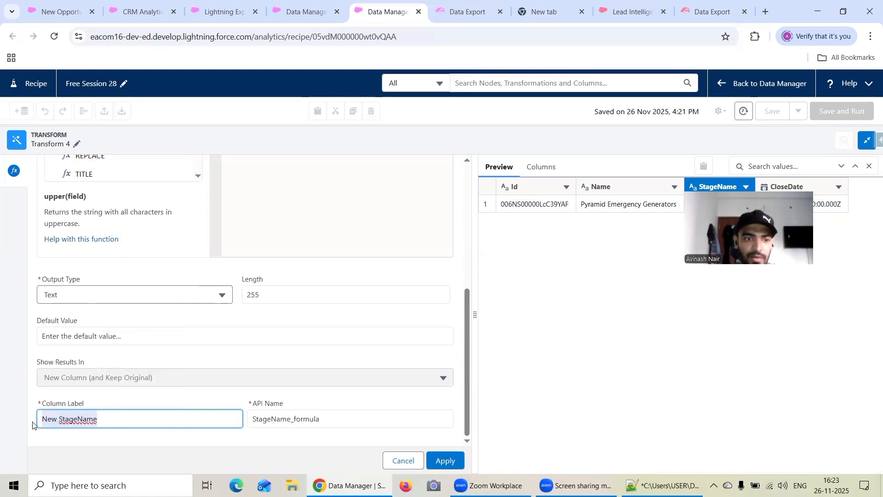
type("StageName = 'Qualification'")
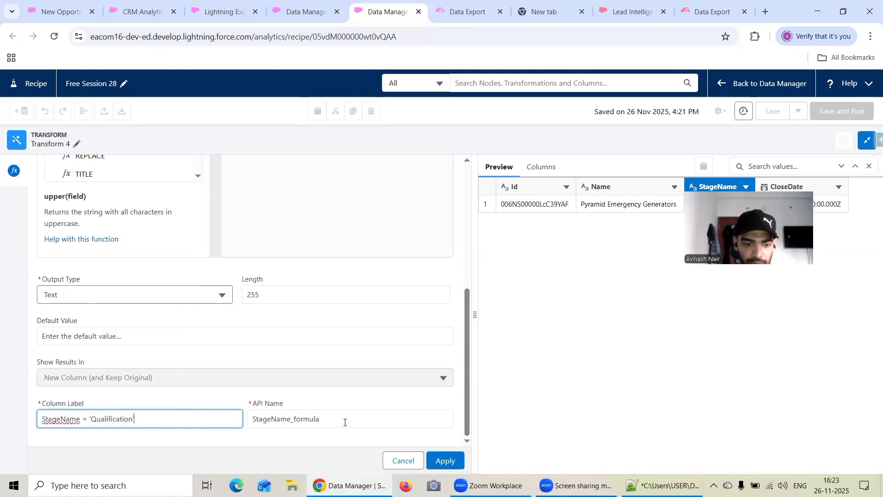
key("ctrl+z")
key("ctrl+c")
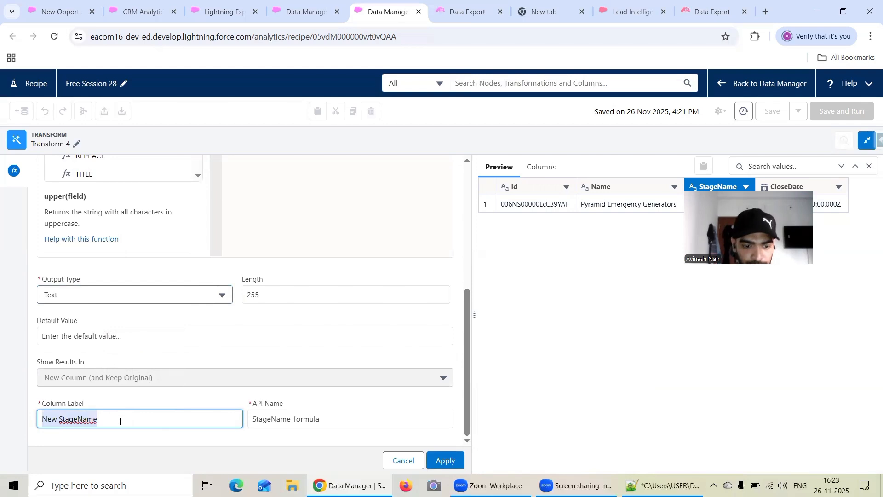
Step: Set the formula column's API name to New_StageName and apply the formula
double_click(327, 416)
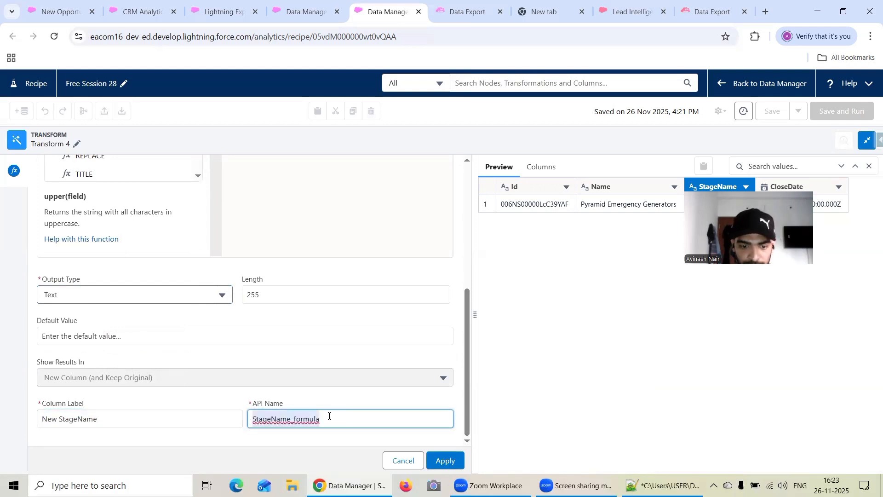
key("ctrl+v")
key("BackSpace")
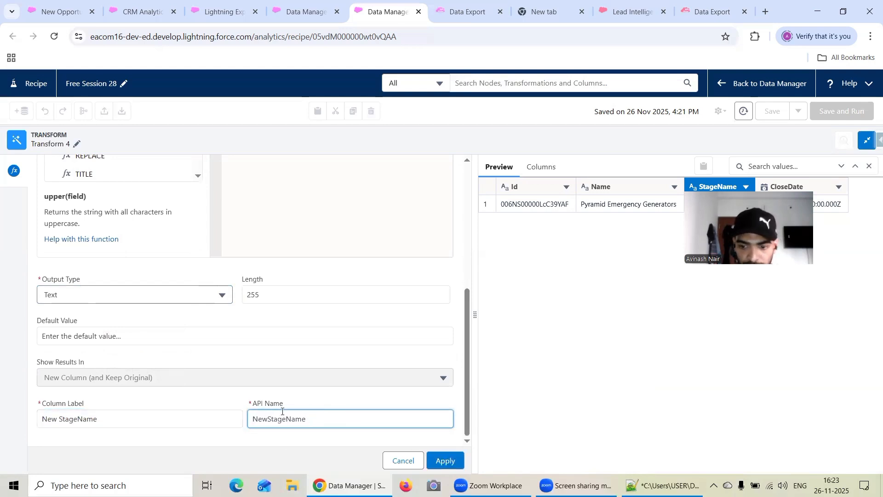
type("_")
left_click(445, 461)
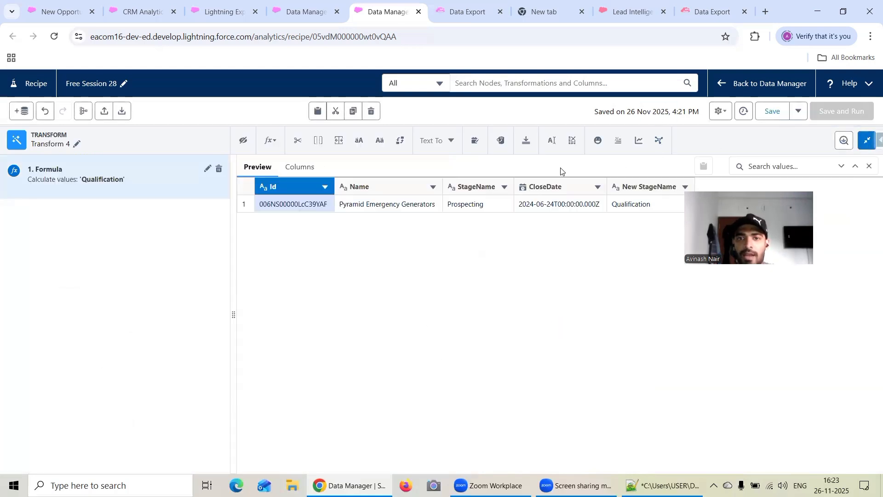
Step: Drop the original StageName column in the transform on the External Opportunity branch
left_click(453, 190)
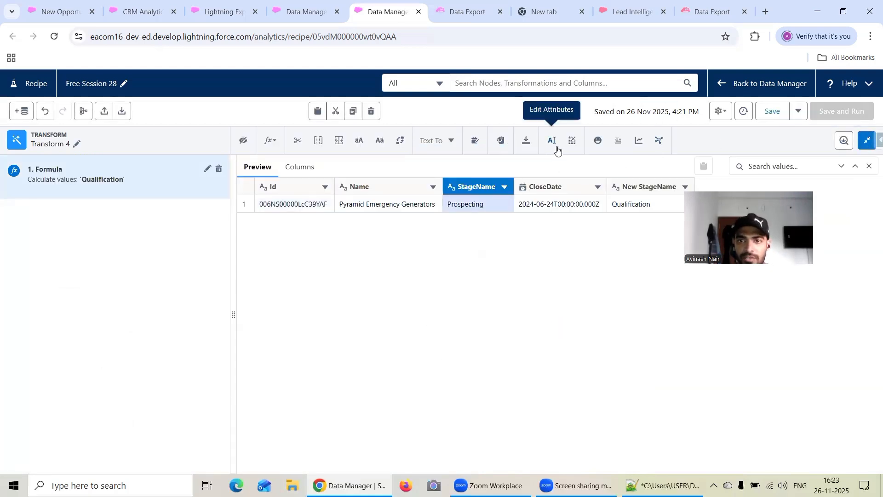
left_click(573, 141)
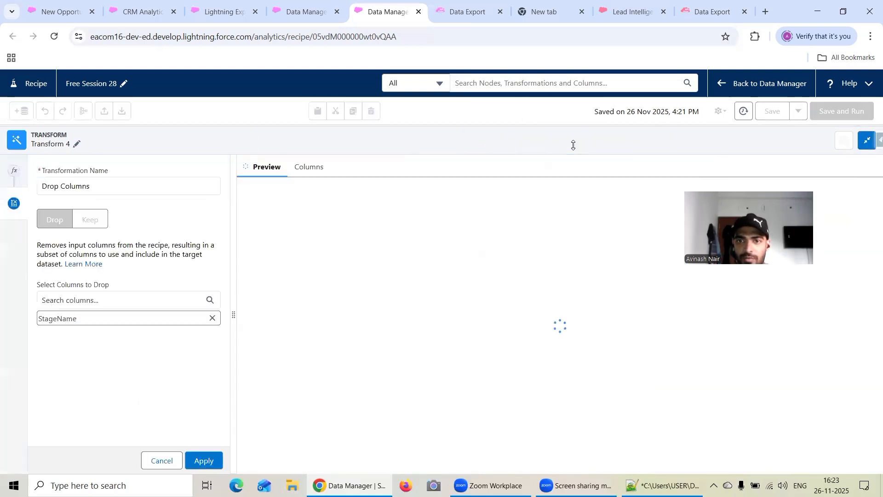
left_click(205, 461)
Step: Return from the transform details to the recipe canvas and save the Free Session 28 recipe
left_click(872, 144)
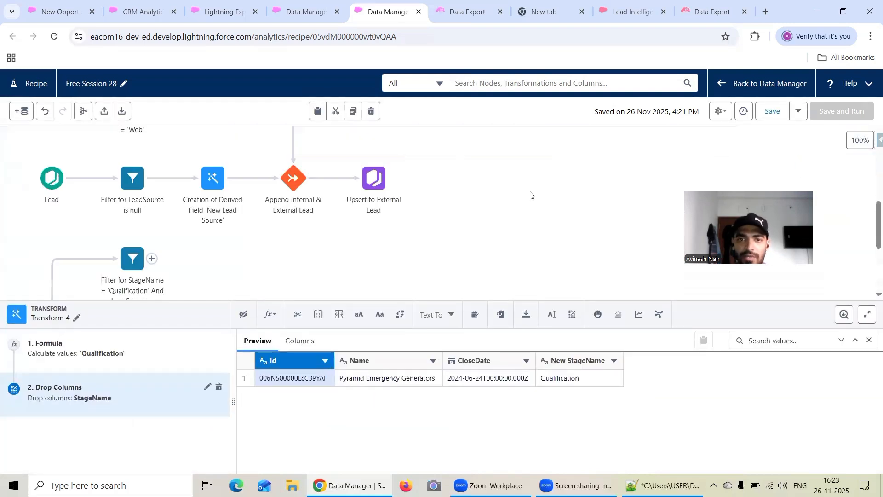
left_click(132, 258)
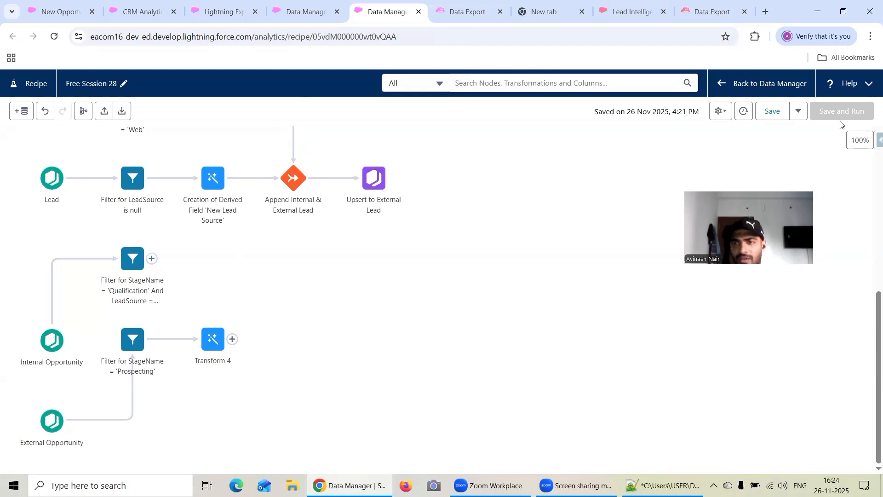
left_click(775, 111)
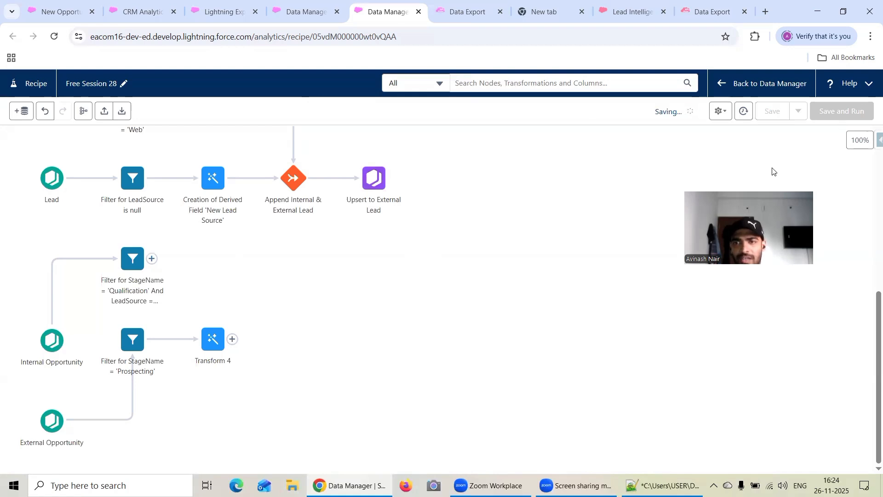